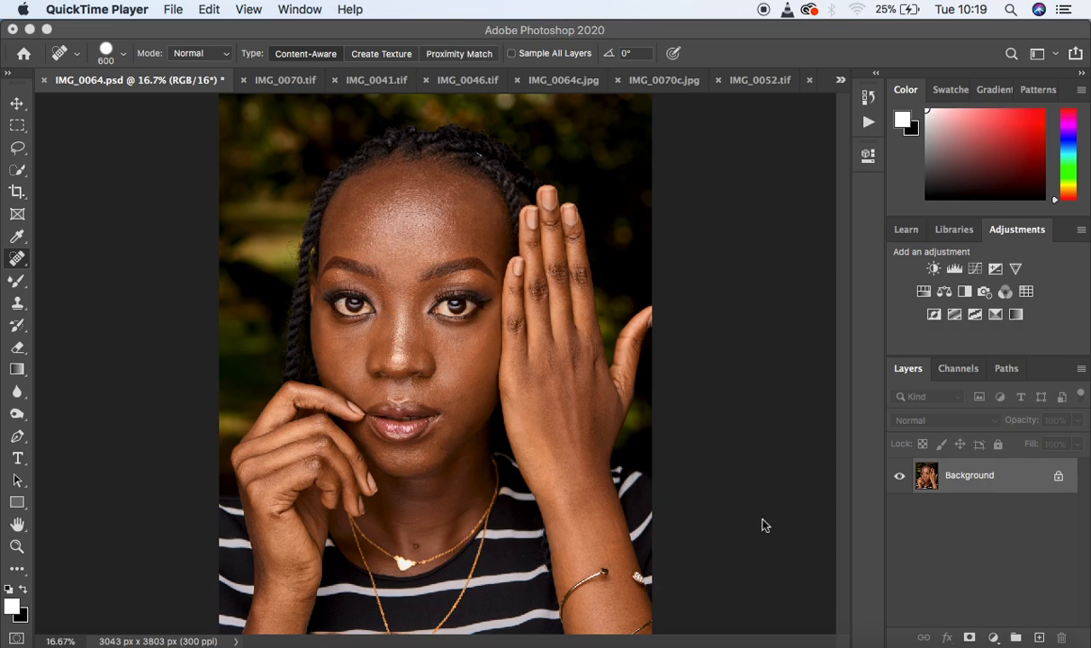
# Duplicate the Background layer and rename the copy as blemishes
pyautogui.click(1019, 486)
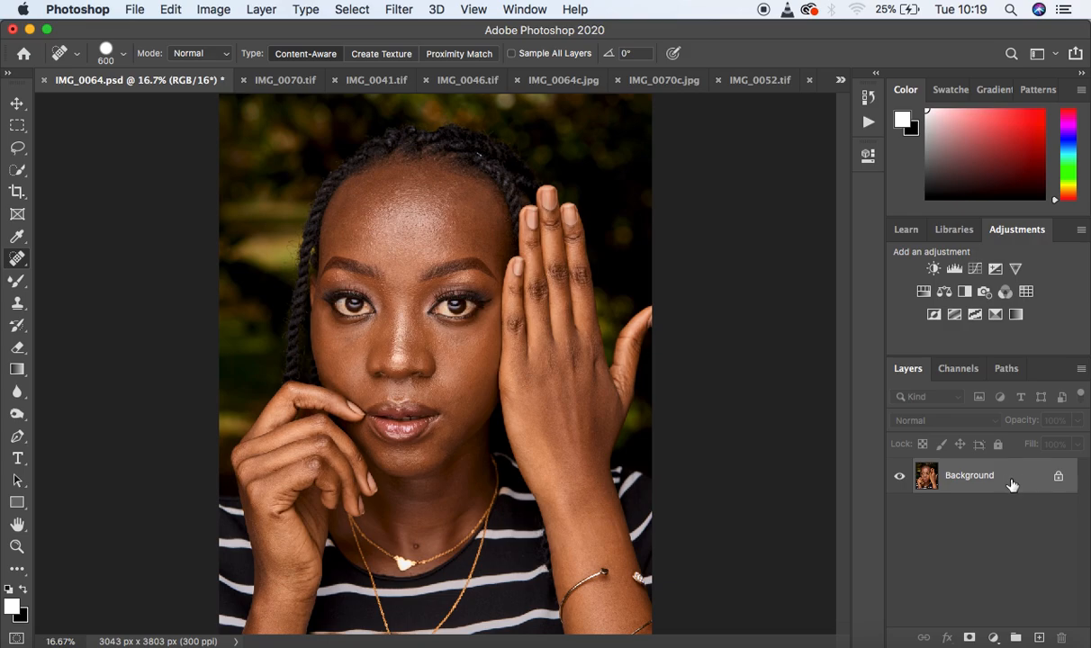
pyautogui.press('super+j')
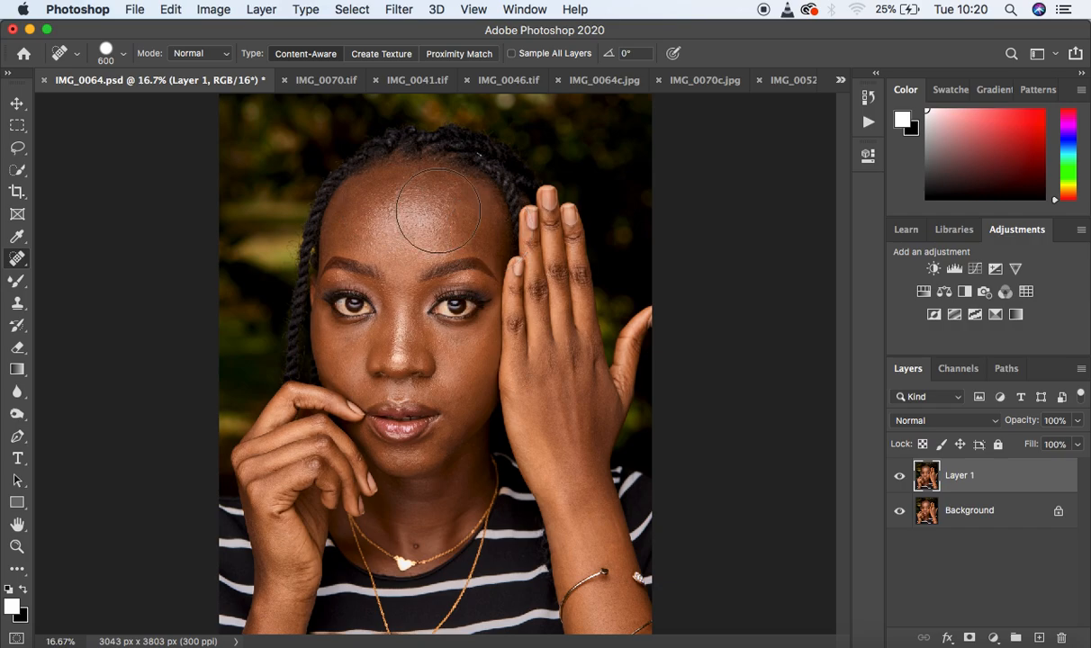
pyautogui.doubleClick(960, 476)
pyautogui.write('blemishes')
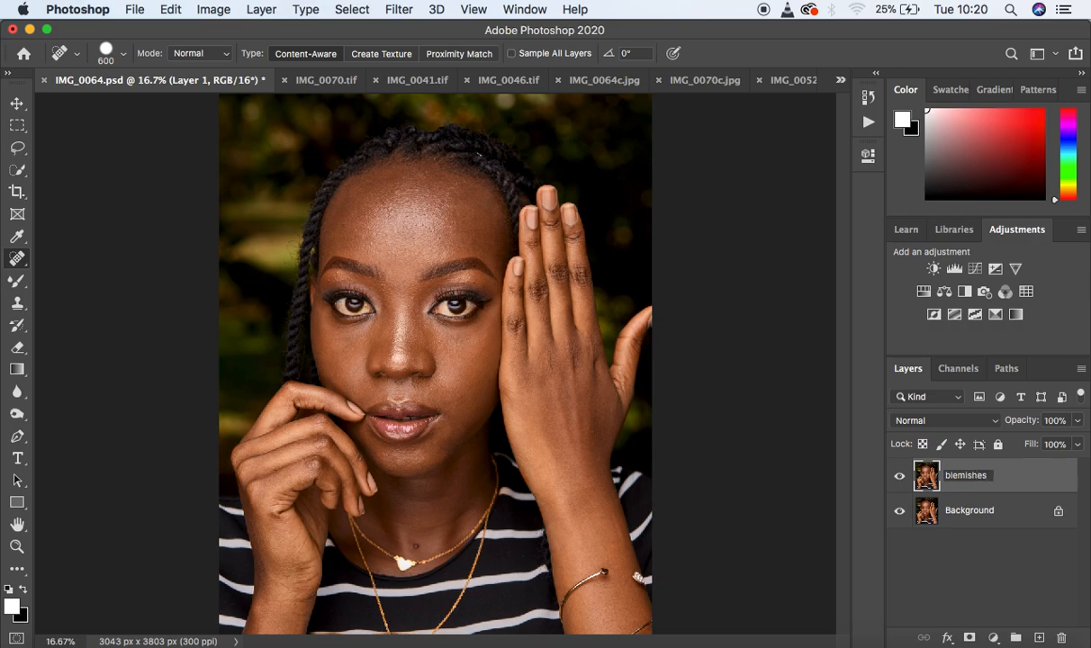
pyautogui.press('Return')
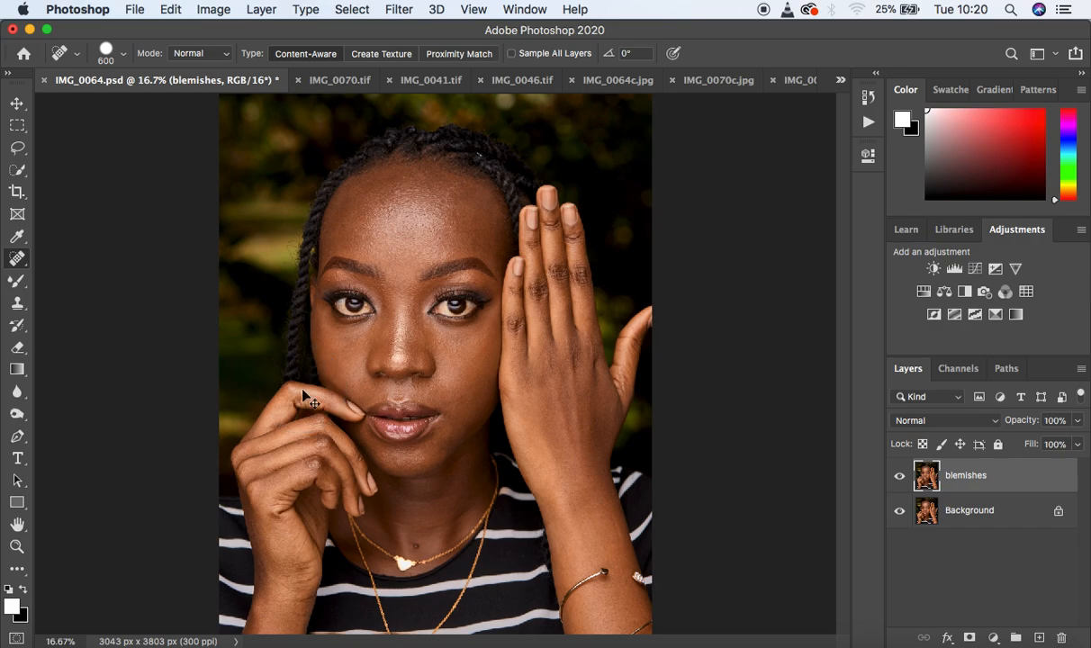
# Choose the Spot Healing Brush and reduce its brush size to 25 px for work on the forehead and brow area
pyautogui.press('super+plus')
pyautogui.press('super+plus')
pyautogui.press('super+plus')
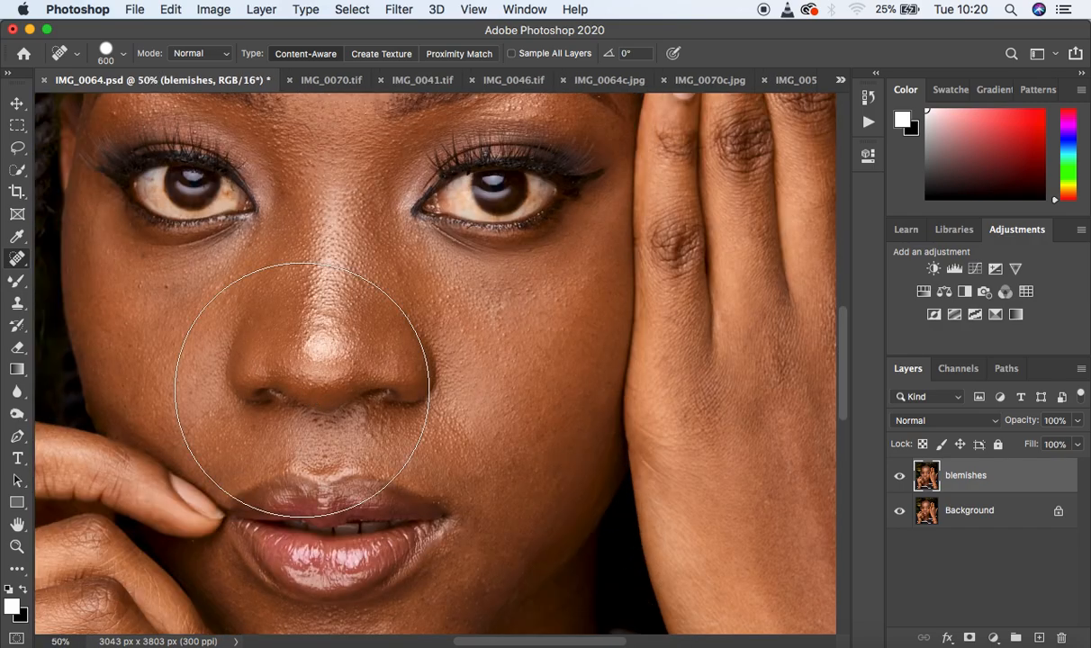
pyautogui.click(15, 260)
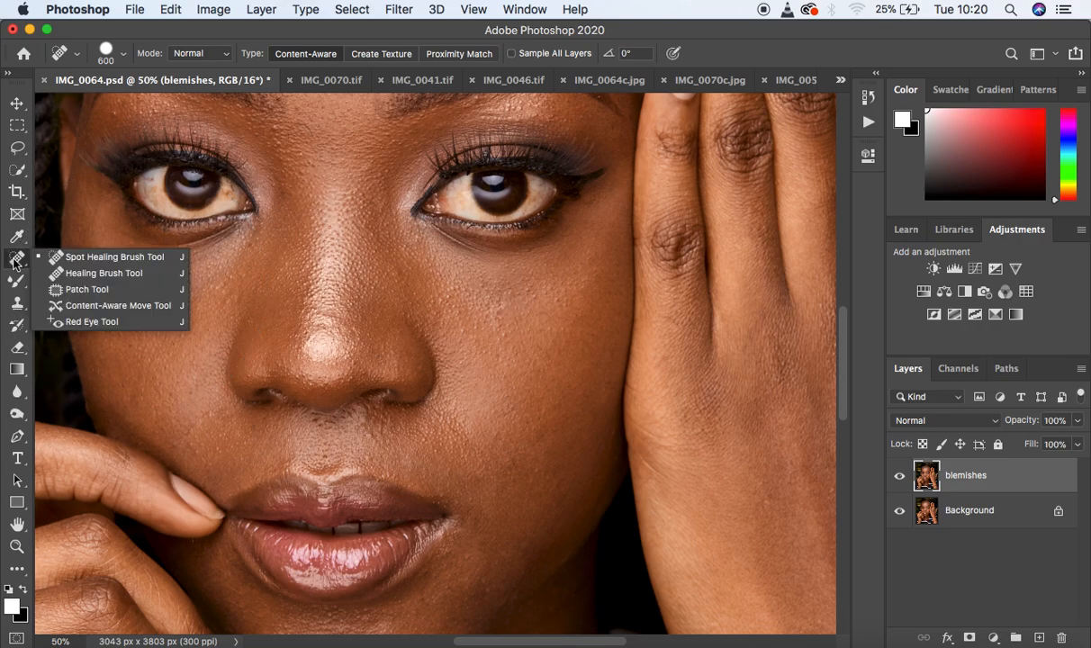
pyautogui.click(83, 262)
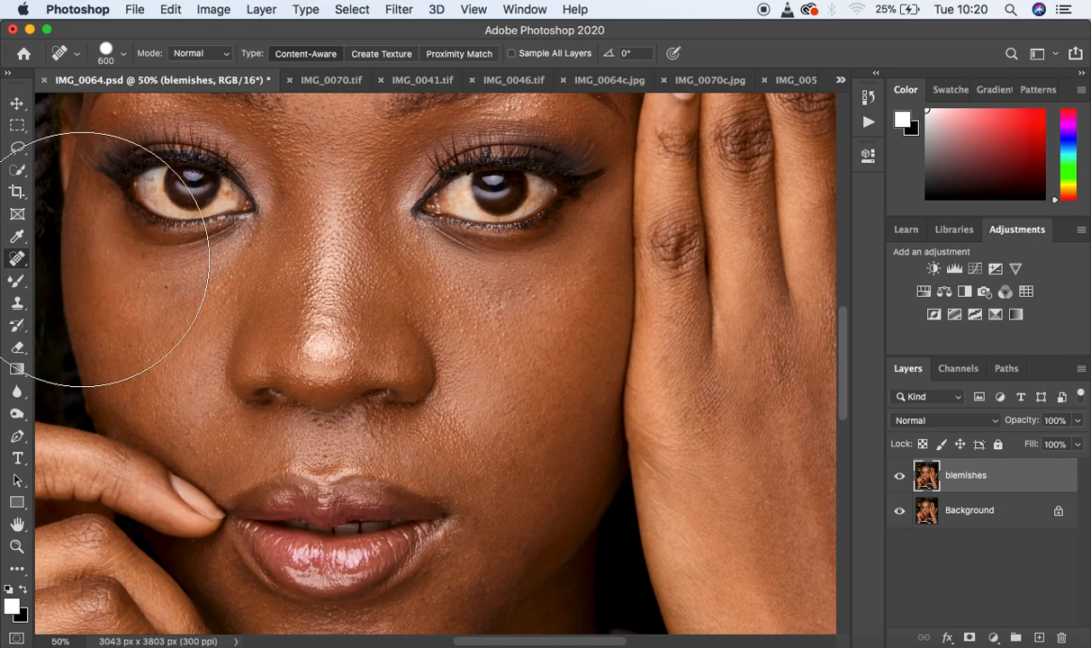
pyautogui.press('[')
pyautogui.press('[')
pyautogui.press('[')
pyautogui.press('[')
pyautogui.press('[')
pyautogui.press('[')
pyautogui.press('[')
pyautogui.press('[')
pyautogui.press('[')
pyautogui.press('[')
pyautogui.press('[')
pyautogui.press('[')
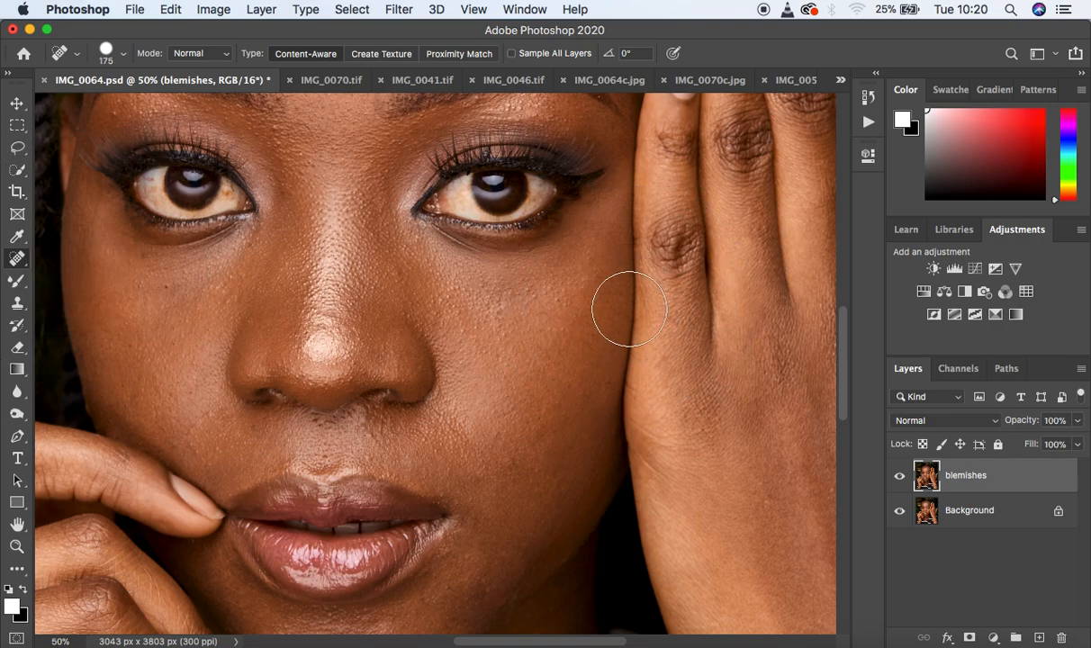
pyautogui.press('[')
pyautogui.moveTo(841, 351); pyautogui.dragTo(845, 304)
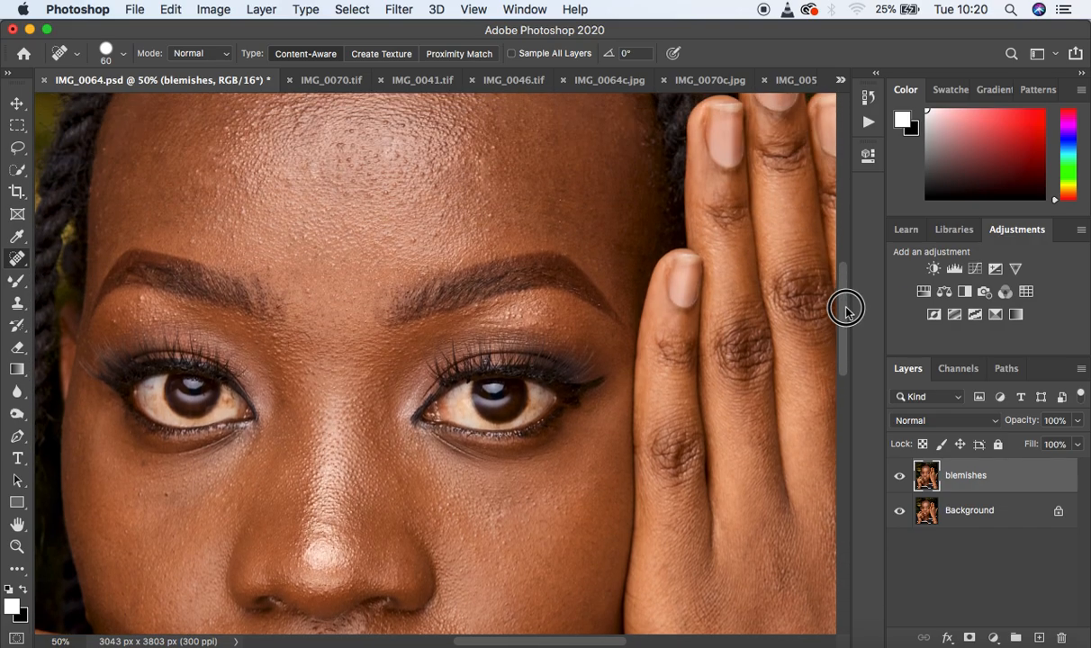
pyautogui.press('[')
pyautogui.press('[')
pyautogui.press('[')
pyautogui.press('[')
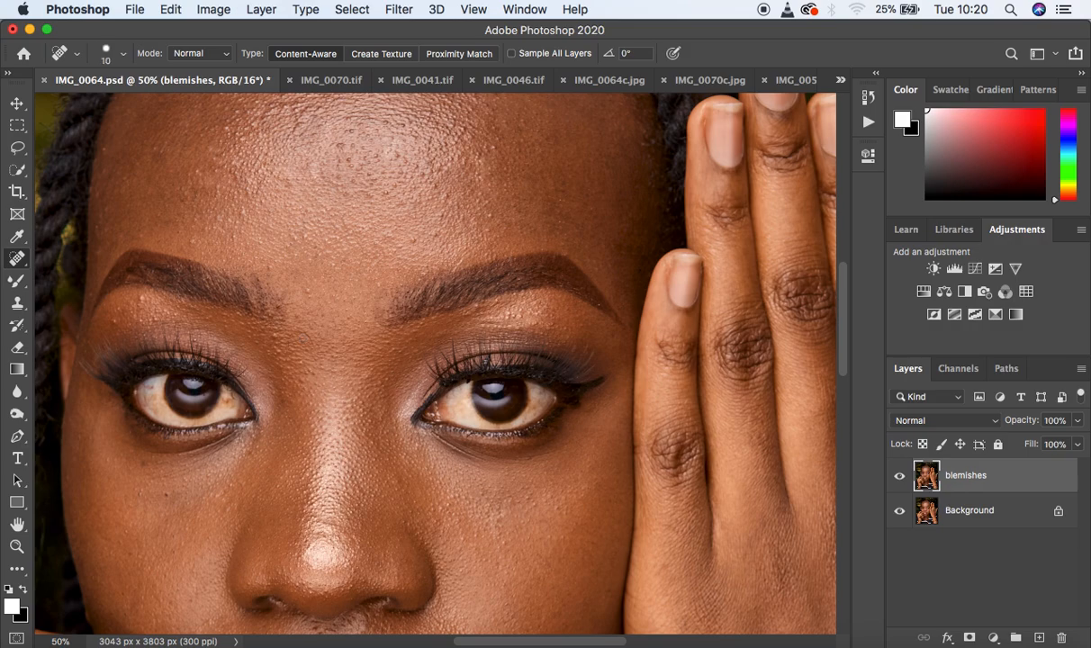
pyautogui.press(']')
pyautogui.press('[')
# Heal small skin spots around the eyebrow on the image's left side, directly on the blemishes layer
pyautogui.click(275, 335)
pyautogui.click(141, 298)
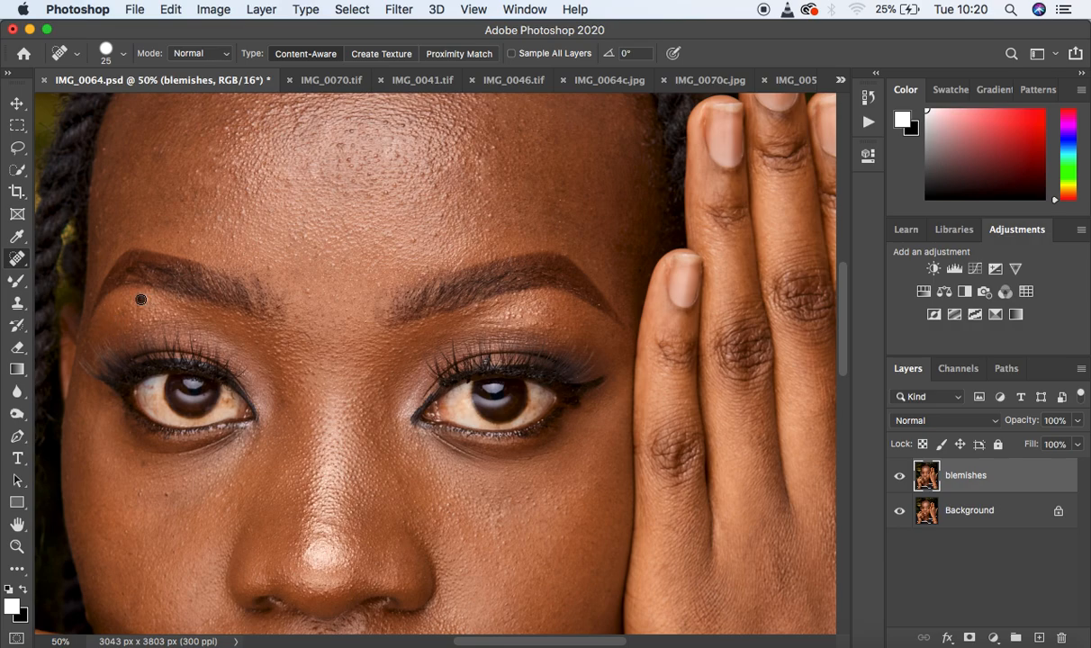
pyautogui.click(192, 242)
# With Sample All Layers enabled, heal a forehead spot on a new empty layer and merge that layer into blemishes
pyautogui.click(511, 54)
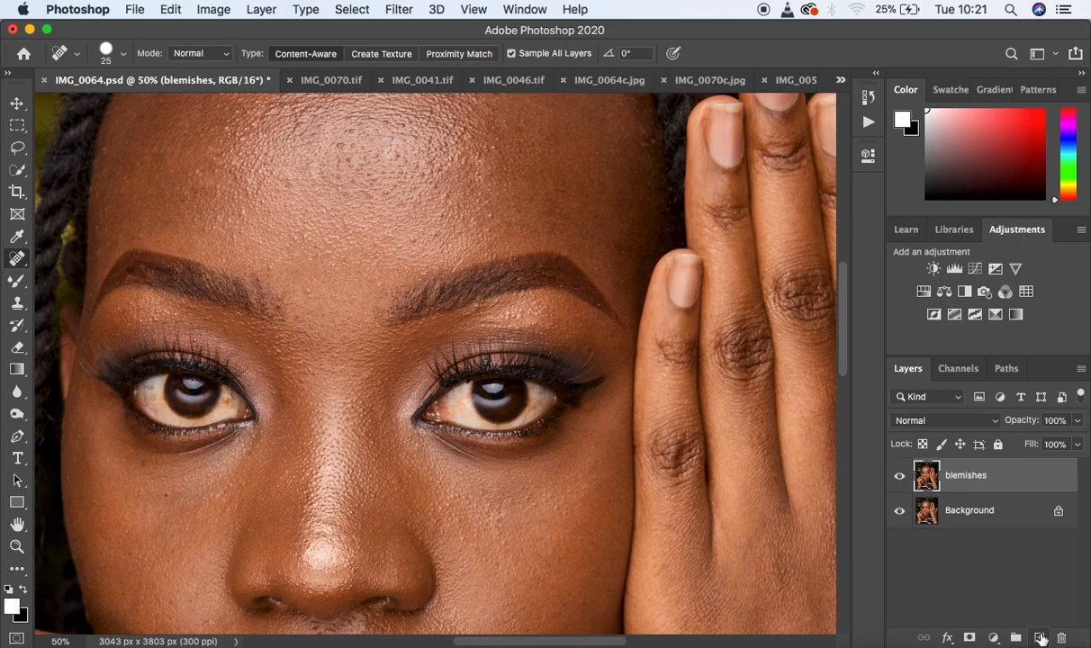
pyautogui.click(1041, 638)
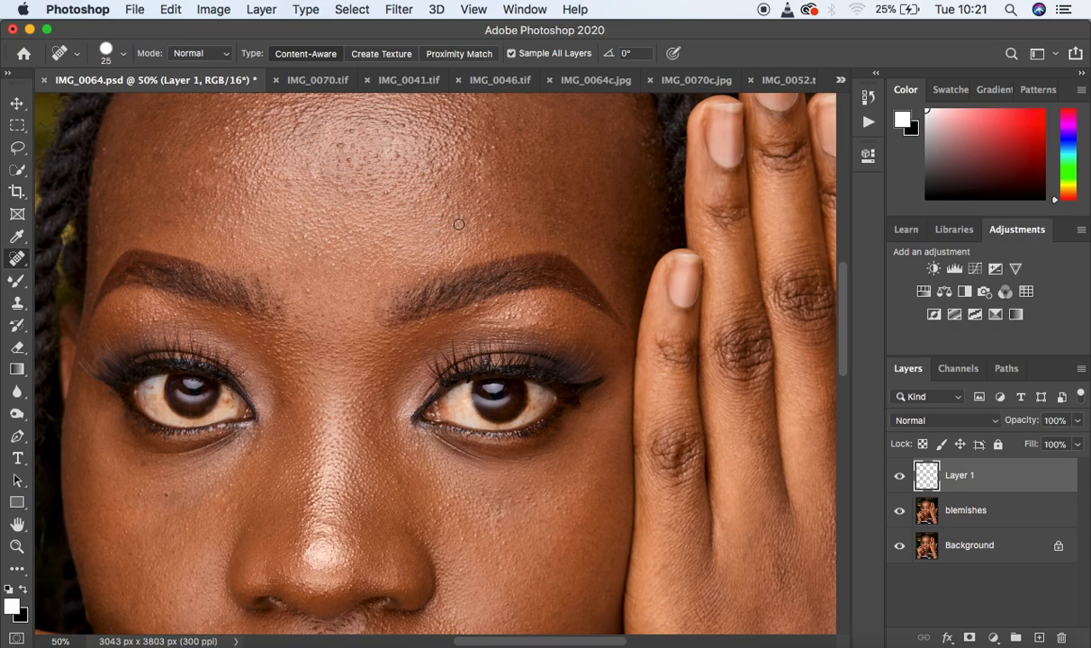
pyautogui.click(511, 53)
pyautogui.click(494, 148)
pyautogui.press('super+e')
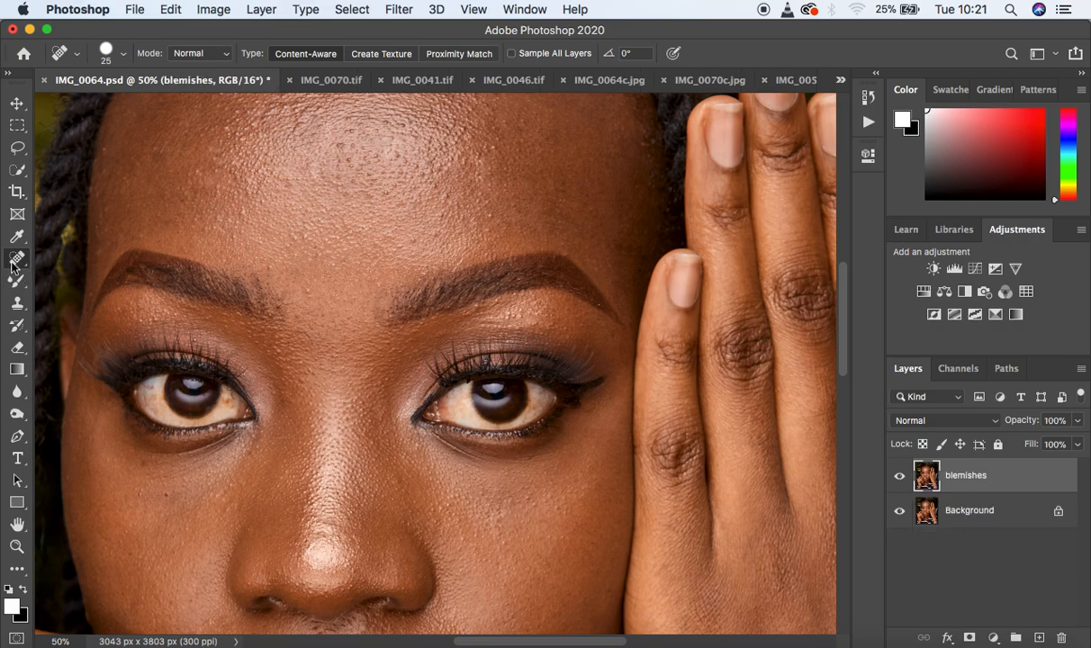
# Switch to the Healing Brush Tool and reduce its brush size to 45 px
pyautogui.moveTo(17, 261); pyautogui.dragTo(72, 268)
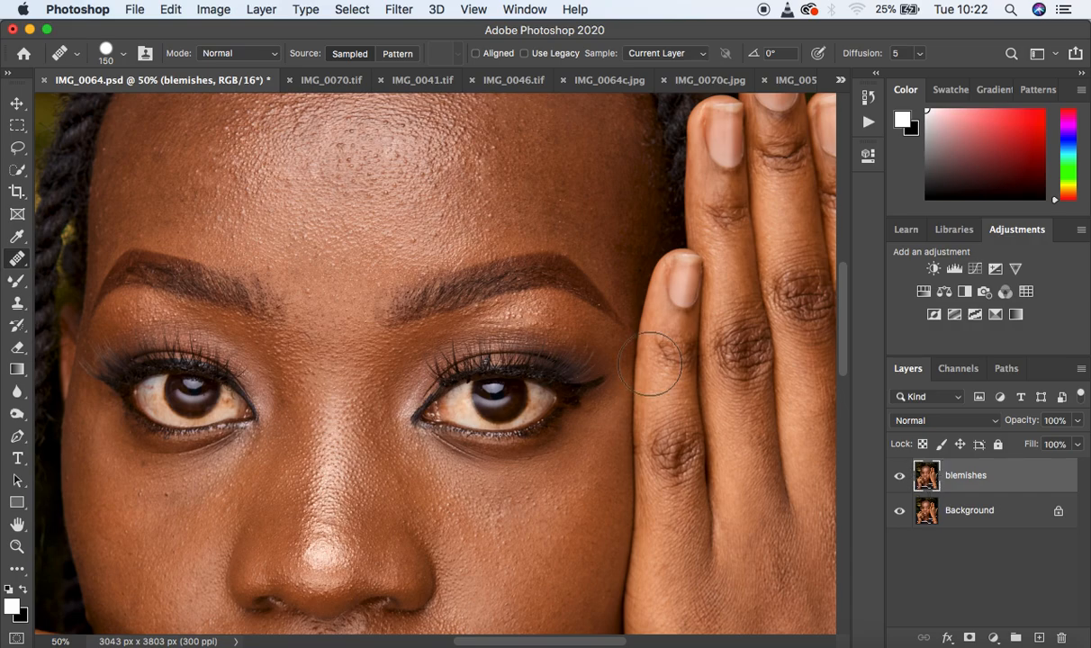
pyautogui.press('[')
pyautogui.press('[')
pyautogui.press('[')
pyautogui.press('[')
pyautogui.press('[')
pyautogui.press('[')
pyautogui.press('[')
pyautogui.press('[')
pyautogui.click(685, 60)
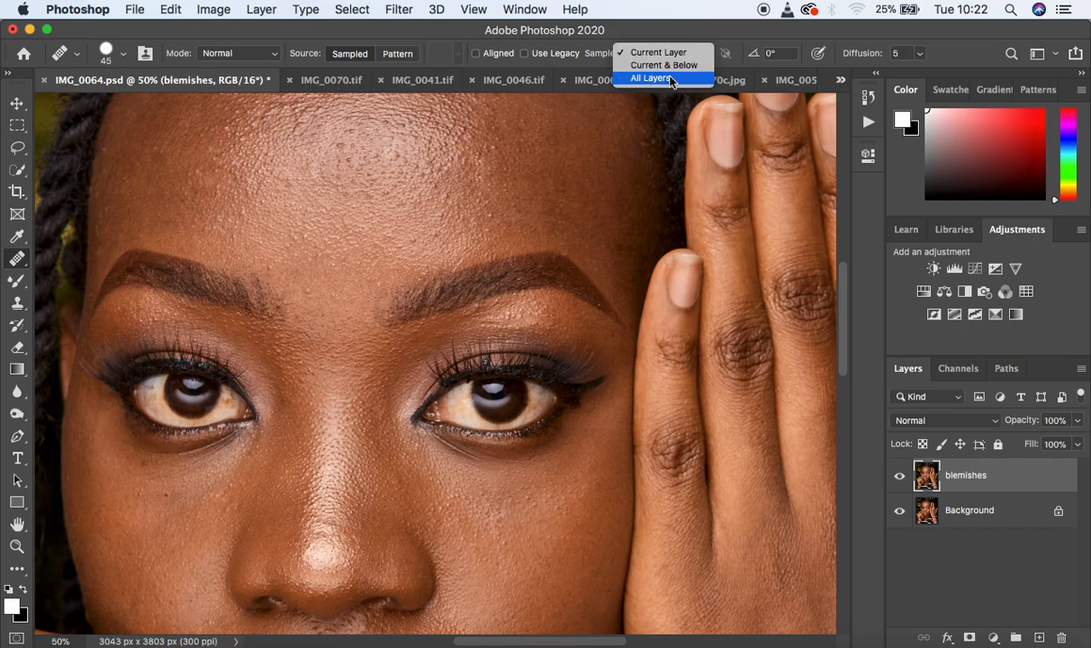
pyautogui.click(676, 31)
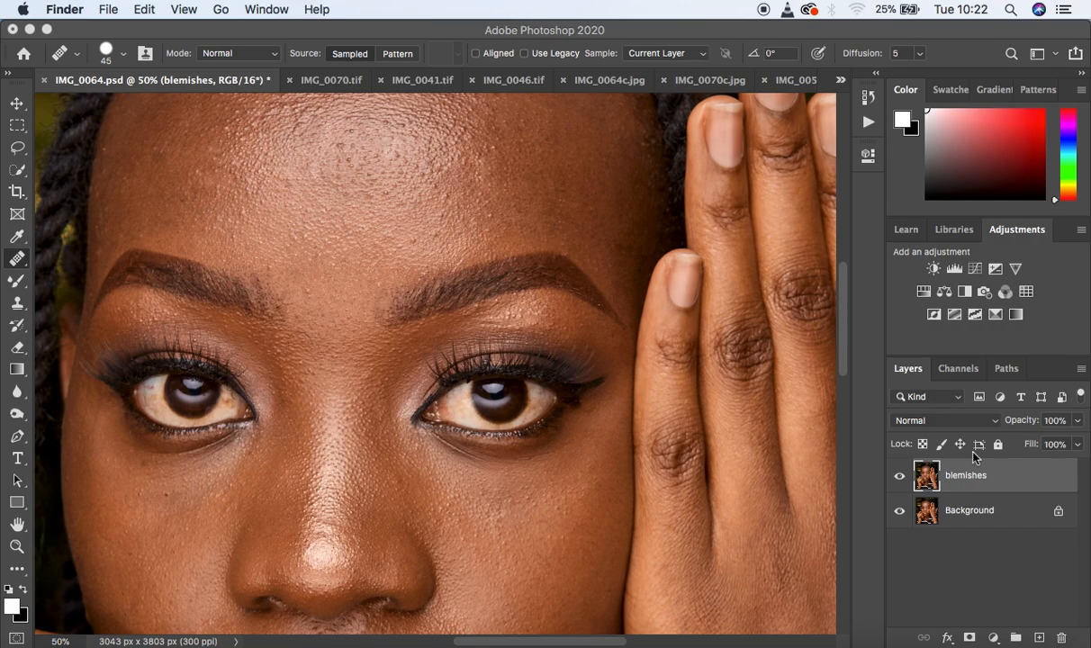
pyautogui.click(679, 54)
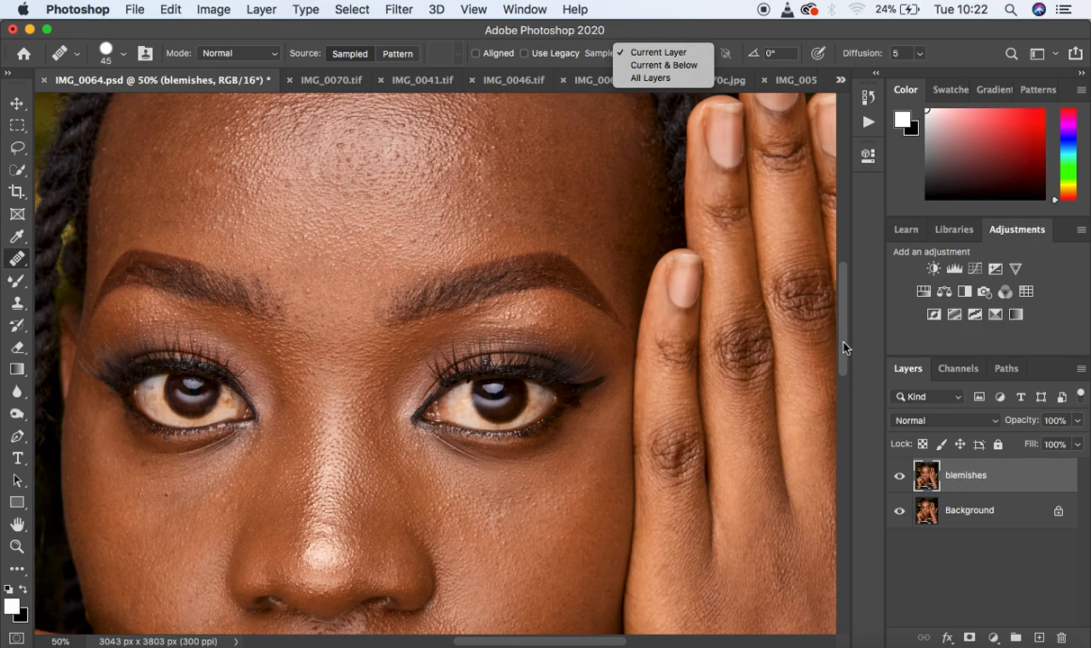
pyautogui.click(796, 315)
# Reduce the Healing Brush to 25 px and heal blemishes at the forehead's edge beside the hairline on the image's left side
pyautogui.press('[')
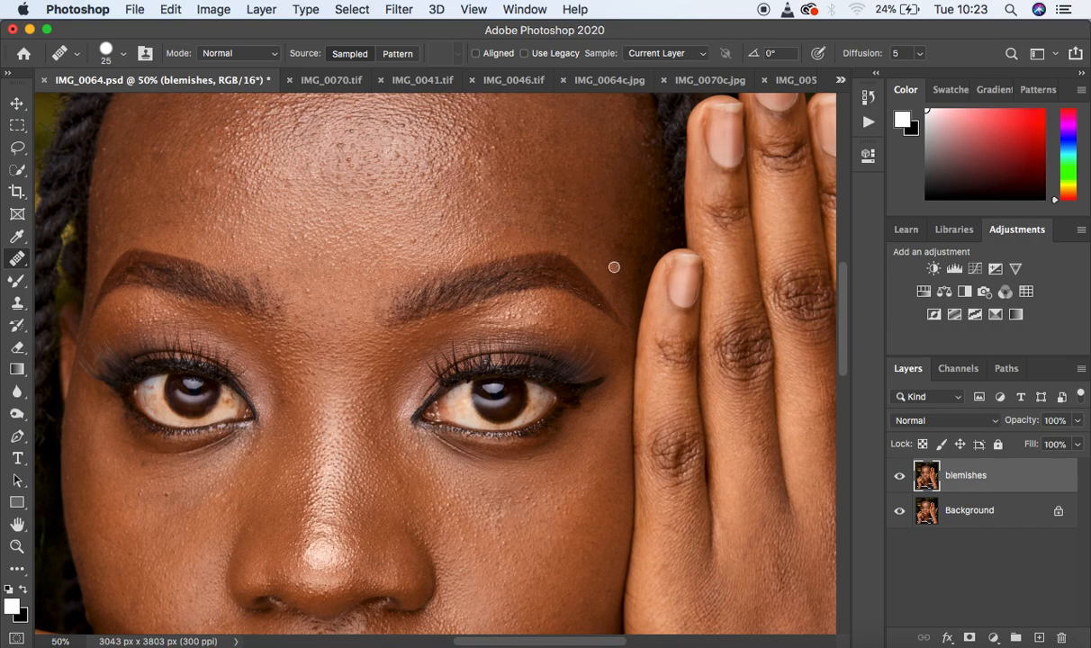
pyautogui.click(112, 160)
pyautogui.click(125, 135)
pyautogui.click(115, 170)
pyautogui.click(103, 172)
# Try healing a spot above the other eyebrow on a new layer with Current & Below sampling, and delete that layer
pyautogui.click(1039, 638)
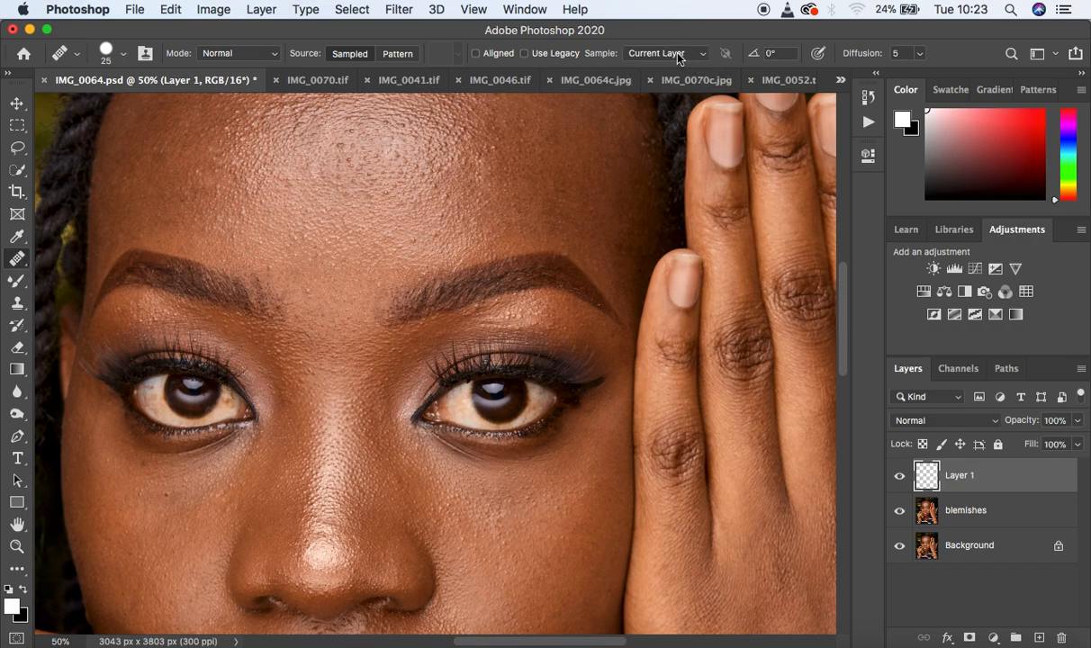
pyautogui.keyDown('alt'); pyautogui.click(422, 247); pyautogui.keyUp('alt')
pyautogui.click(689, 54)
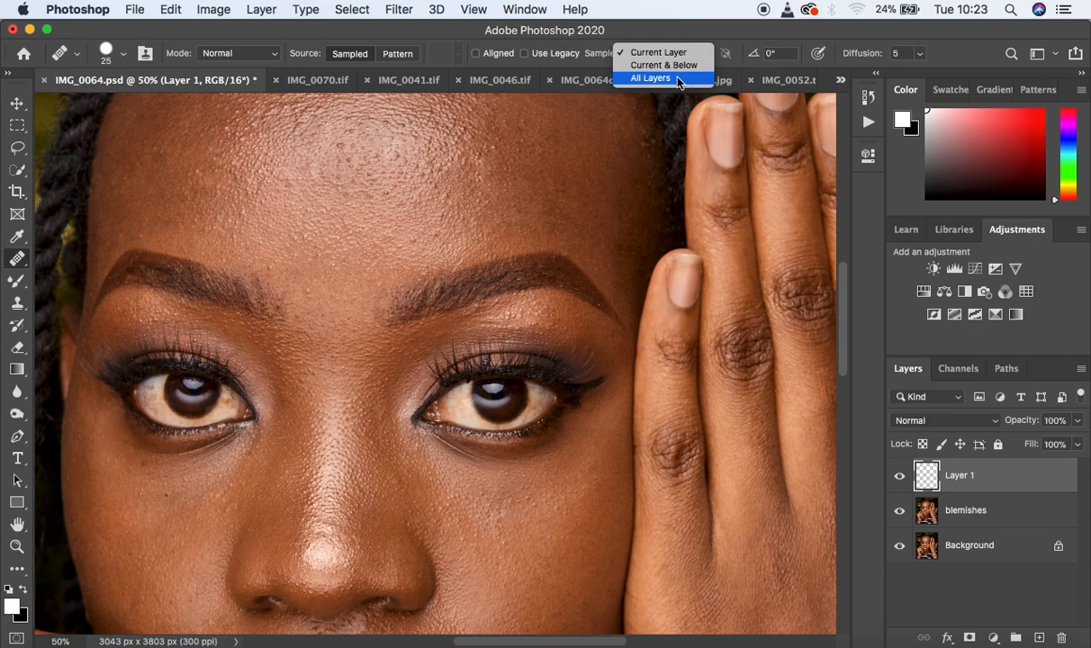
pyautogui.click(666, 64)
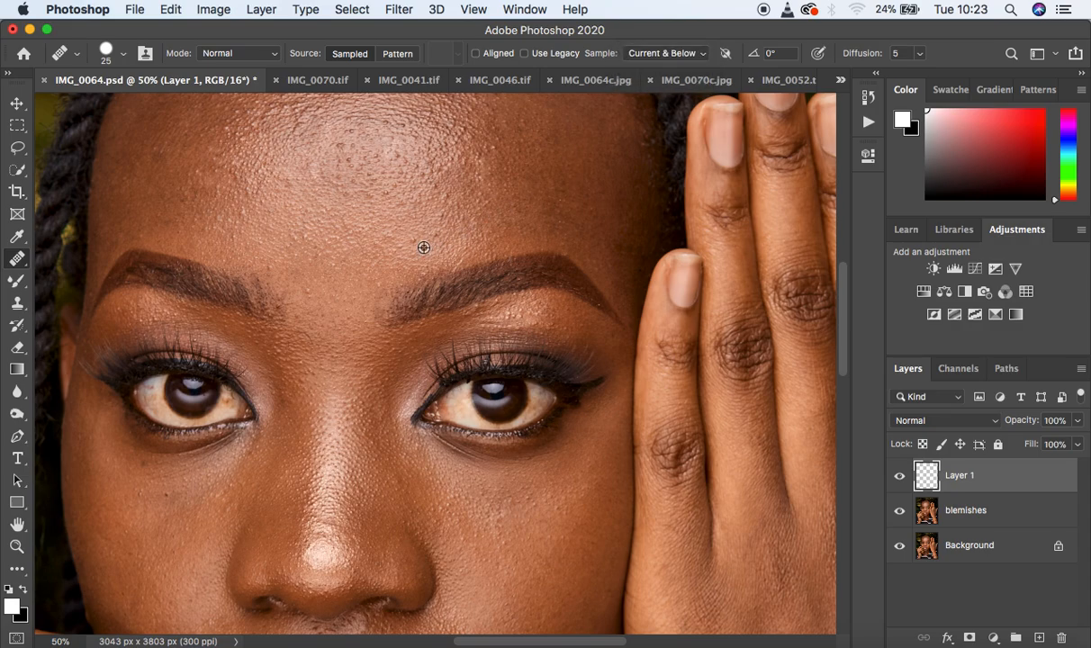
pyautogui.keyDown('alt'); pyautogui.click(447, 239); pyautogui.keyUp('alt')
pyautogui.click(438, 238)
pyautogui.press('Delete')
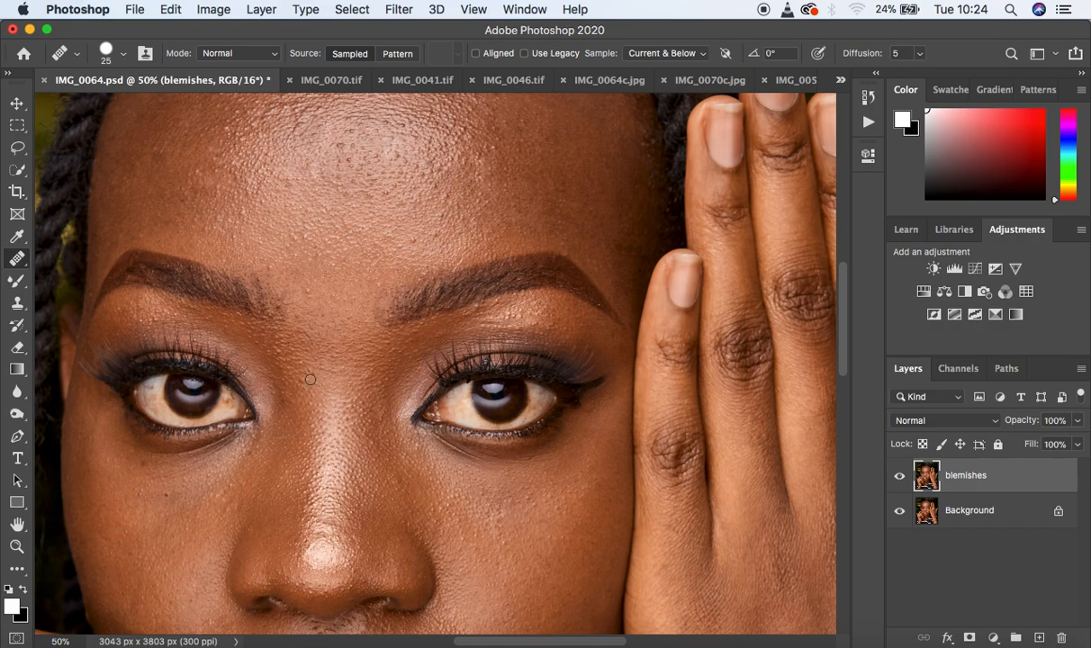
# Switch to the Clone Stamp Tool with Current Layer sampling and reduce its brush size to 35 px
pyautogui.click(18, 304)
pyautogui.press('[')
pyautogui.press('[')
pyautogui.press('[')
pyautogui.press('[')
pyautogui.press('[')
pyautogui.press('[')
pyautogui.press('[')
pyautogui.press('[')
pyautogui.press('[')
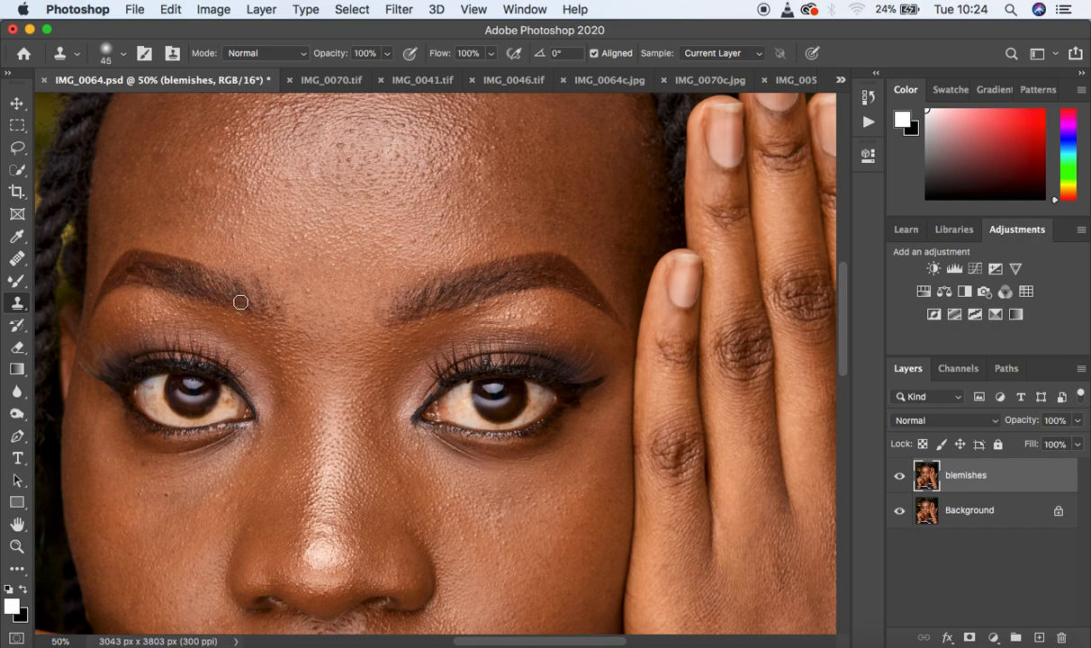
pyautogui.click(736, 54)
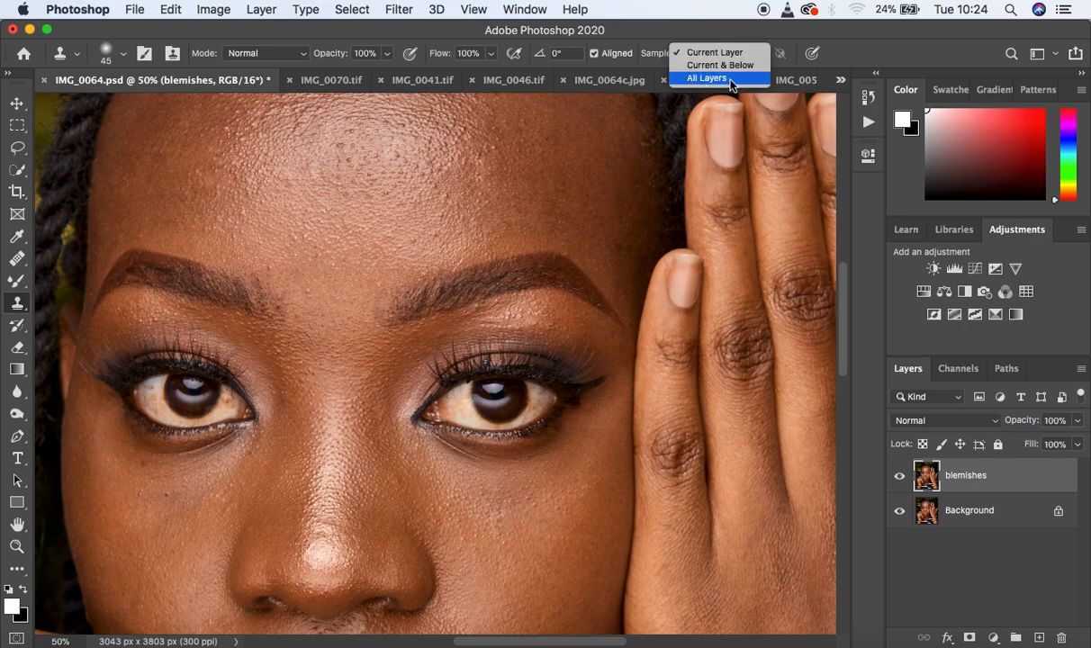
pyautogui.click(858, 44)
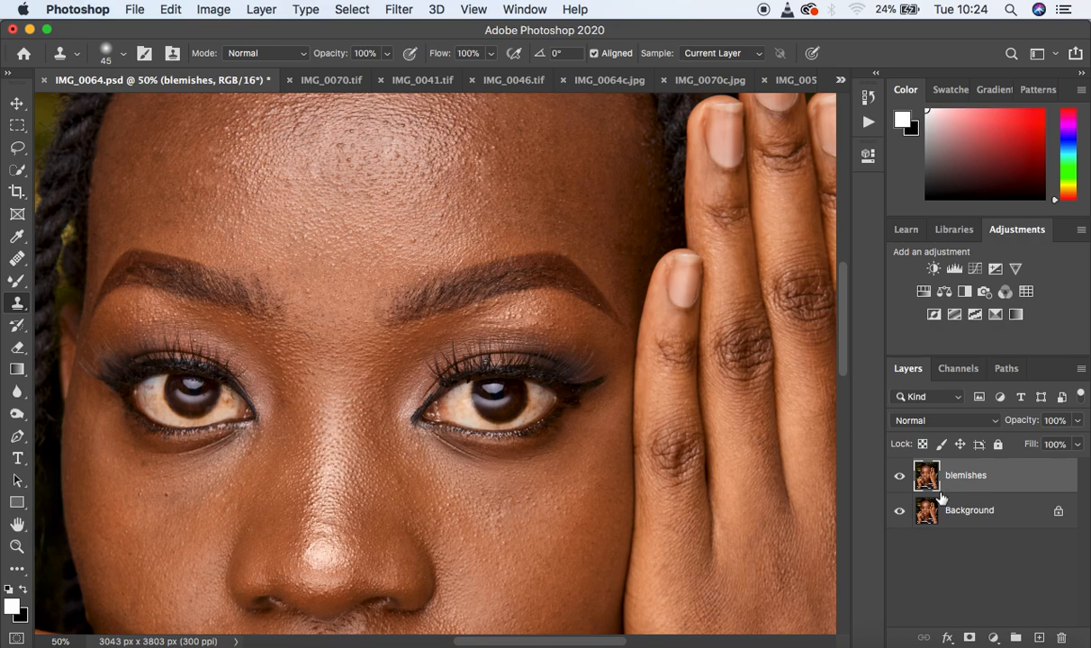
pyautogui.press('[')
# Sample clean forehead skin and clone it over the nearby blemishes beside the forehead highlight
pyautogui.keyDown('alt'); pyautogui.click(447, 185); pyautogui.keyUp('alt')
pyautogui.keyDown('alt'); pyautogui.click(355, 141); pyautogui.keyUp('alt')
pyautogui.keyDown('alt'); pyautogui.click(472, 144); pyautogui.keyUp('alt')
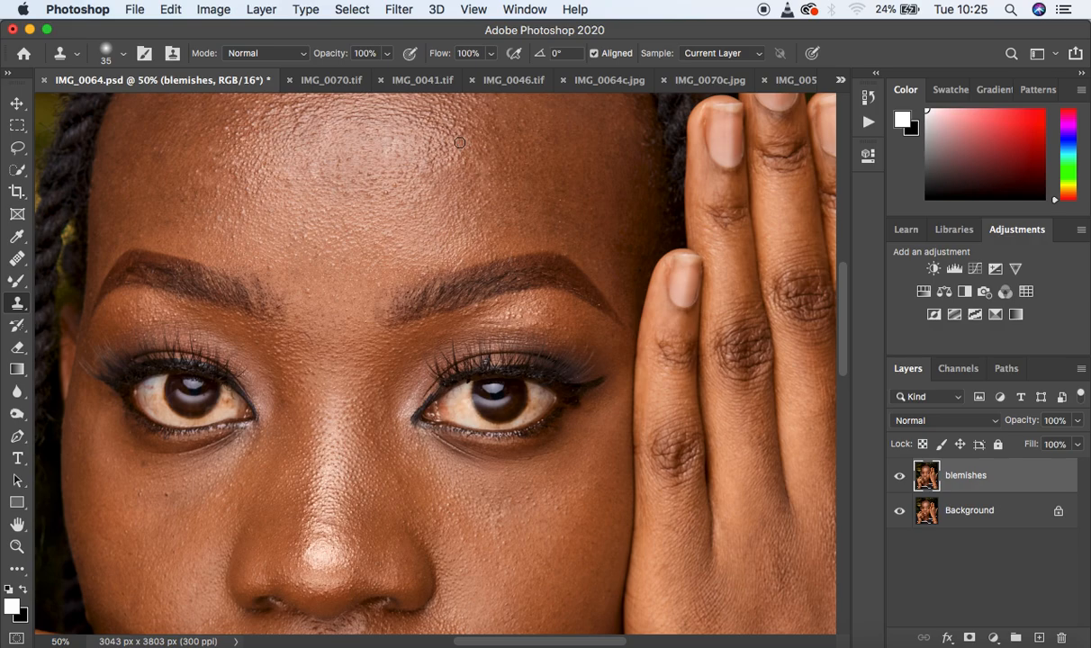
pyautogui.keyDown('alt'); pyautogui.click(475, 129); pyautogui.keyUp('alt')
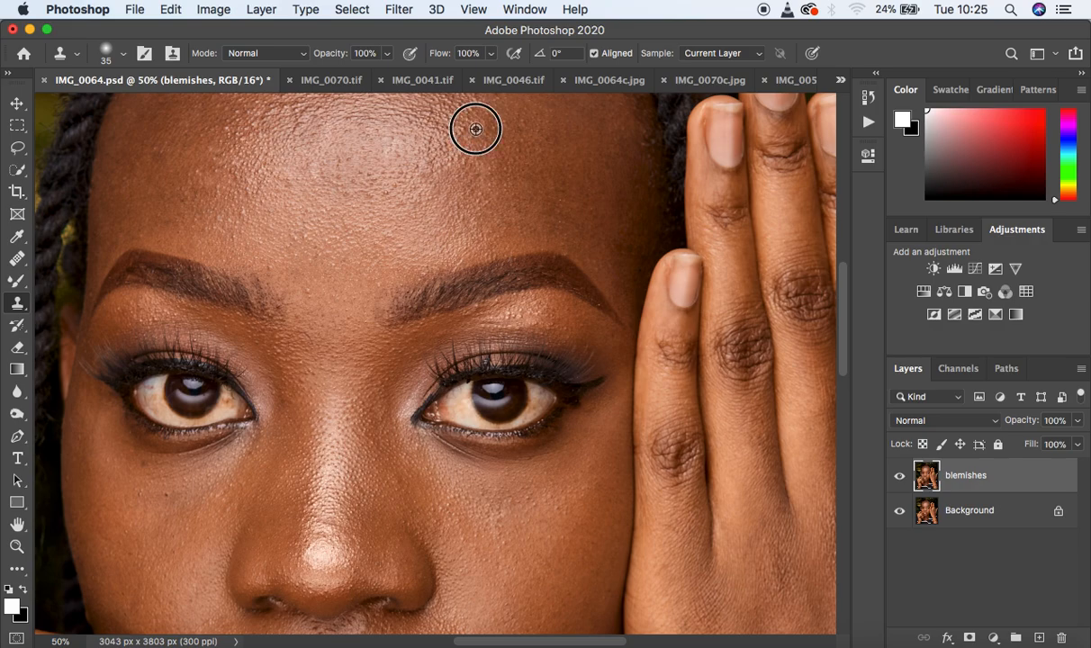
pyautogui.click(467, 131)
pyautogui.keyDown('alt'); pyautogui.click(469, 141); pyautogui.keyUp('alt')
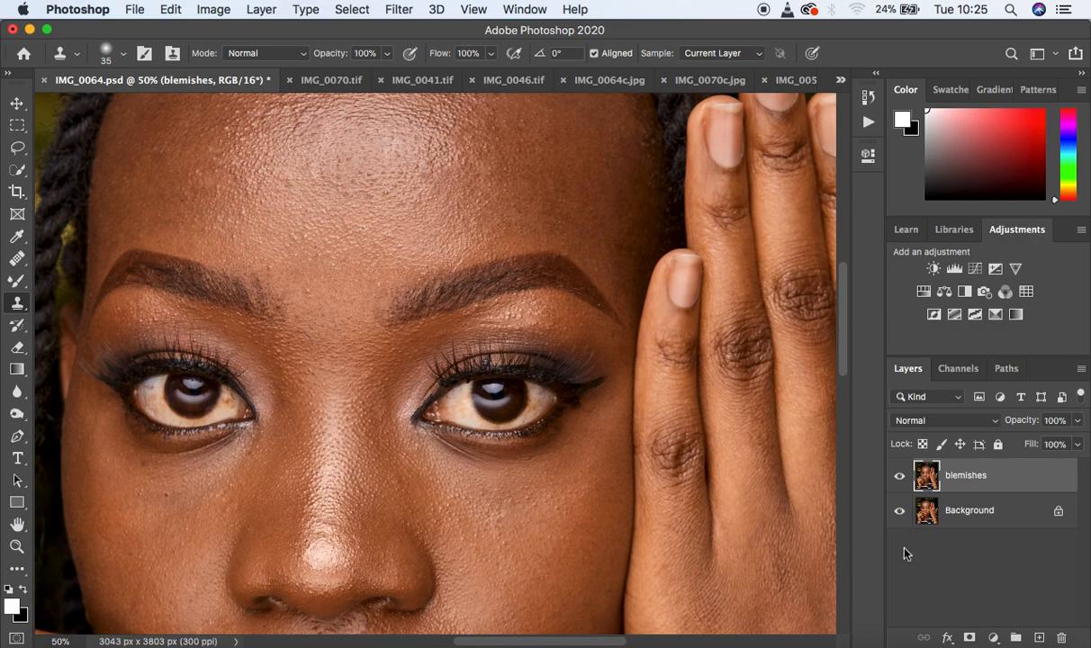
# With the Patch Tool, outline a blemish on the upper forehead, replace it with neighbouring skin and clear the selection
pyautogui.click(24, 262)
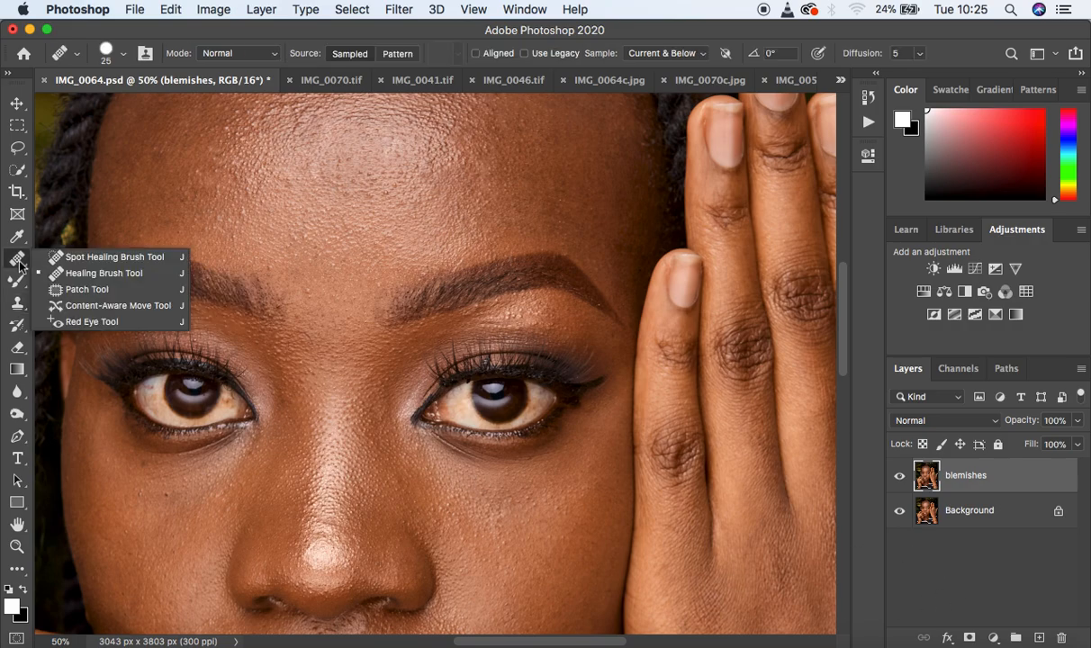
pyautogui.click(91, 290)
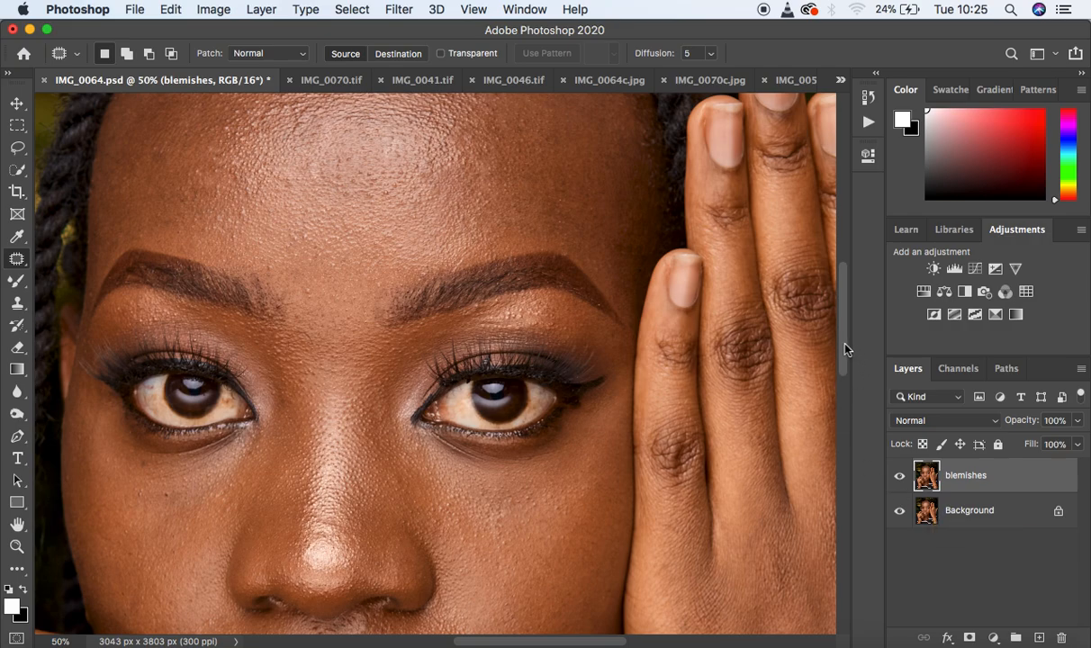
pyautogui.moveTo(845, 342); pyautogui.dragTo(845, 306)
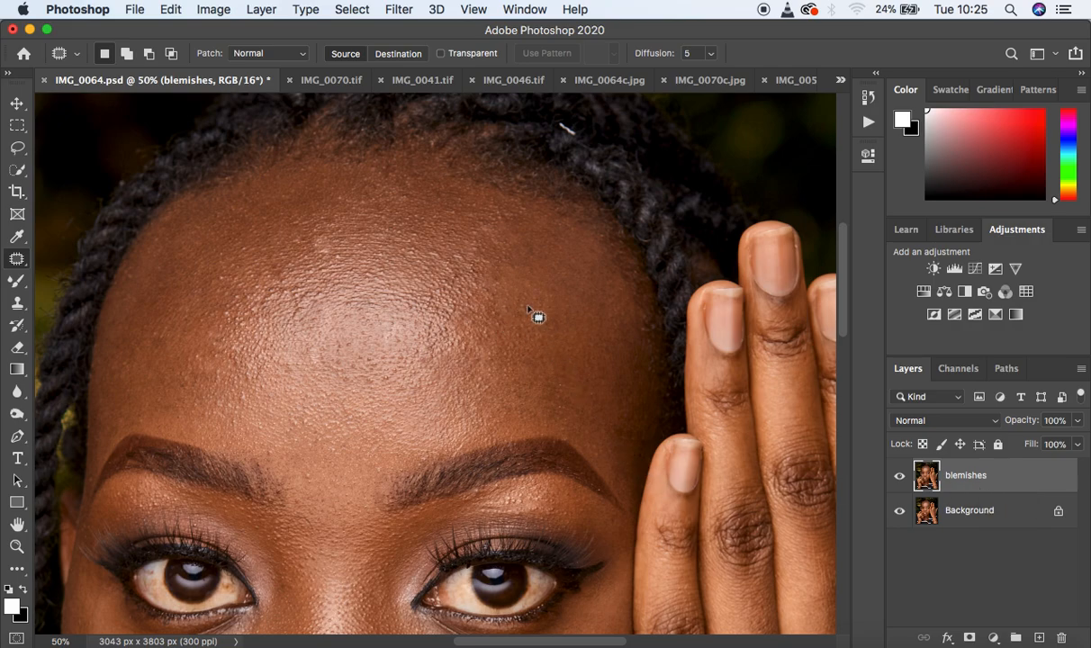
pyautogui.click(470, 261)
pyautogui.moveTo(469, 259)
pyautogui.mouseDown()
pyautogui.moveTo(472, 283)
pyautogui.moveTo(487, 276)
pyautogui.moveTo(484, 253)
pyautogui.moveTo(470, 248)
pyautogui.moveTo(477, 261)
pyautogui.mouseUp()
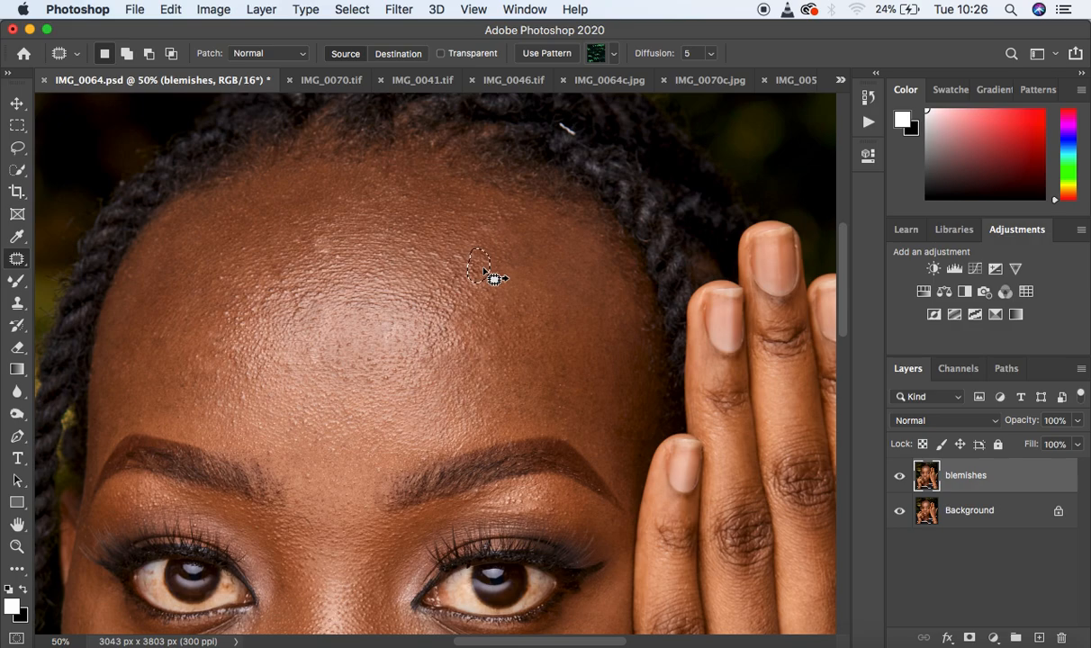
pyautogui.moveTo(484, 270); pyautogui.dragTo(507, 279)
pyautogui.hotkey('ctrl', 'd')
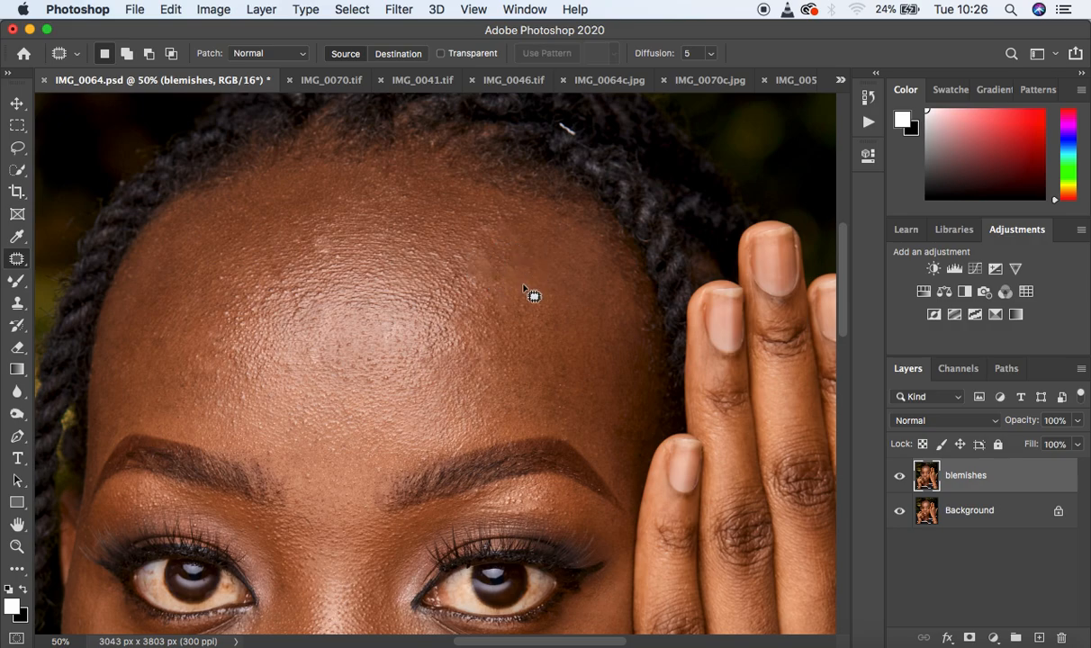
# Patch the blemish on the upper forehead at the image's left side with adjacent clean skin
pyautogui.moveTo(308, 246); pyautogui.dragTo(317, 237)
pyautogui.click(302, 244)
pyautogui.moveTo(295, 251)
pyautogui.mouseDown()
pyautogui.moveTo(317, 241)
pyautogui.moveTo(296, 231)
pyautogui.moveTo(309, 244)
pyautogui.moveTo(277, 244)
pyautogui.mouseUp()
# Patch the blemish near the hairline on the forehead's other side with adjacent clean skin
pyautogui.click(491, 213)
pyautogui.moveTo(490, 214)
pyautogui.mouseDown()
pyautogui.moveTo(475, 227)
pyautogui.moveTo(507, 219)
pyautogui.moveTo(471, 207)
pyautogui.mouseUp()
pyautogui.click(484, 216)
pyautogui.click(471, 208)
pyautogui.moveTo(847, 319); pyautogui.dragTo(843, 430)
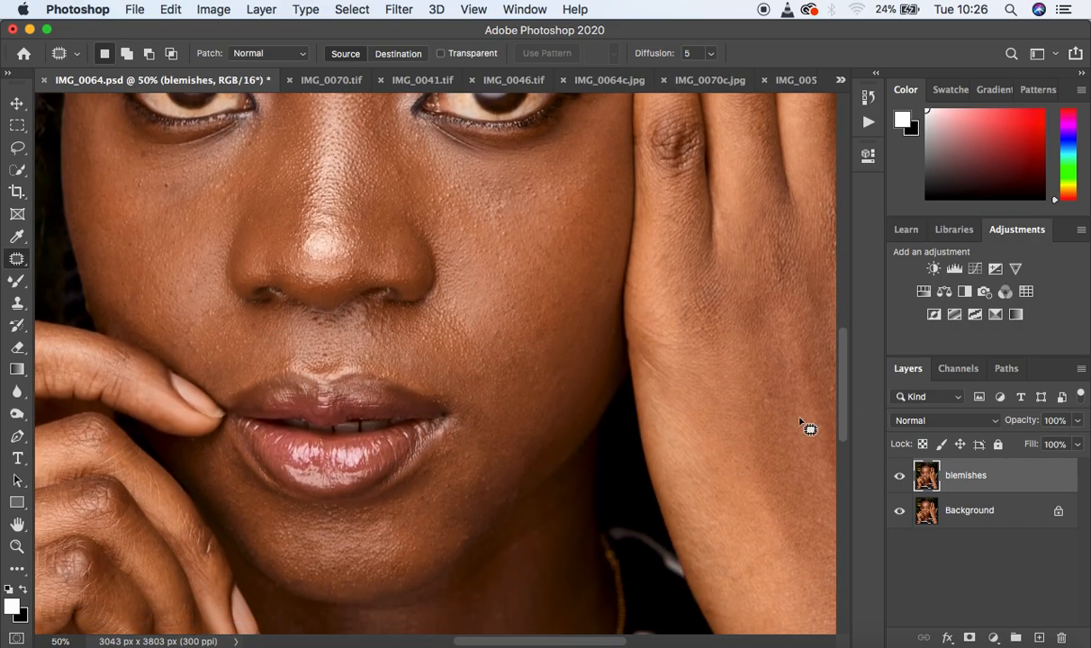
# Patch the spots on the cheek nearest the raised hand and beside the mouth corner with neighbouring clean skin, clearing each selection
pyautogui.moveTo(525, 343)
pyautogui.mouseDown()
pyautogui.moveTo(494, 327)
pyautogui.moveTo(485, 346)
pyautogui.moveTo(512, 344)
pyautogui.moveTo(501, 329)
pyautogui.moveTo(530, 320)
pyautogui.mouseUp()
pyautogui.press('super+d')
pyautogui.moveTo(473, 403)
pyautogui.mouseDown()
pyautogui.moveTo(495, 417)
pyautogui.moveTo(482, 407)
pyautogui.mouseUp()
pyautogui.moveTo(486, 415)
pyautogui.mouseDown()
pyautogui.moveTo(499, 417)
pyautogui.moveTo(477, 453)
pyautogui.moveTo(494, 441)
pyautogui.mouseUp()
pyautogui.press('super+d')
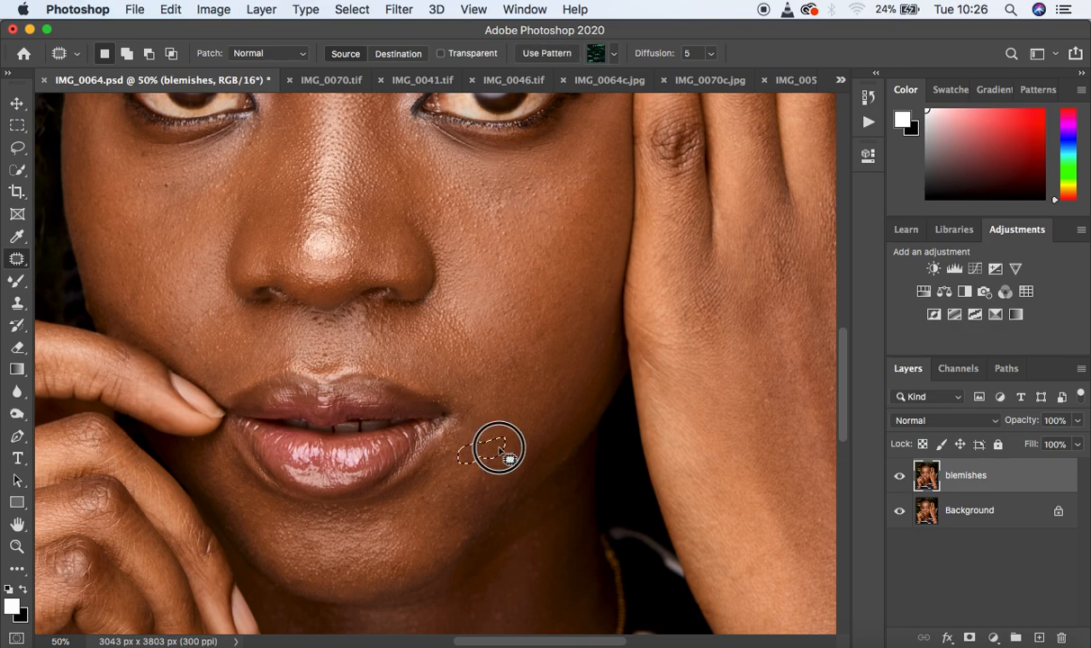
# Patch the uneven skin just below the mouth corner, towards the jaw, with adjacent clean skin and deselect
pyautogui.press('super+d')
pyautogui.moveTo(452, 477)
pyautogui.mouseDown()
pyautogui.moveTo(455, 488)
pyautogui.moveTo(463, 455)
pyautogui.moveTo(480, 497)
pyautogui.moveTo(508, 477)
pyautogui.moveTo(497, 487)
pyautogui.moveTo(482, 474)
pyautogui.moveTo(487, 458)
pyautogui.moveTo(504, 467)
pyautogui.moveTo(537, 448)
pyautogui.moveTo(519, 432)
pyautogui.mouseUp()
pyautogui.press('super+d')
pyautogui.press('super+d')
pyautogui.press('super+d')
# Patch the blemishes beneath the lower lip and along the jawline beside the chin with nearby clean skin
pyautogui.moveTo(322, 513)
pyautogui.mouseDown()
pyautogui.moveTo(343, 518)
pyautogui.moveTo(313, 518)
pyautogui.mouseUp()
pyautogui.press('super+d')
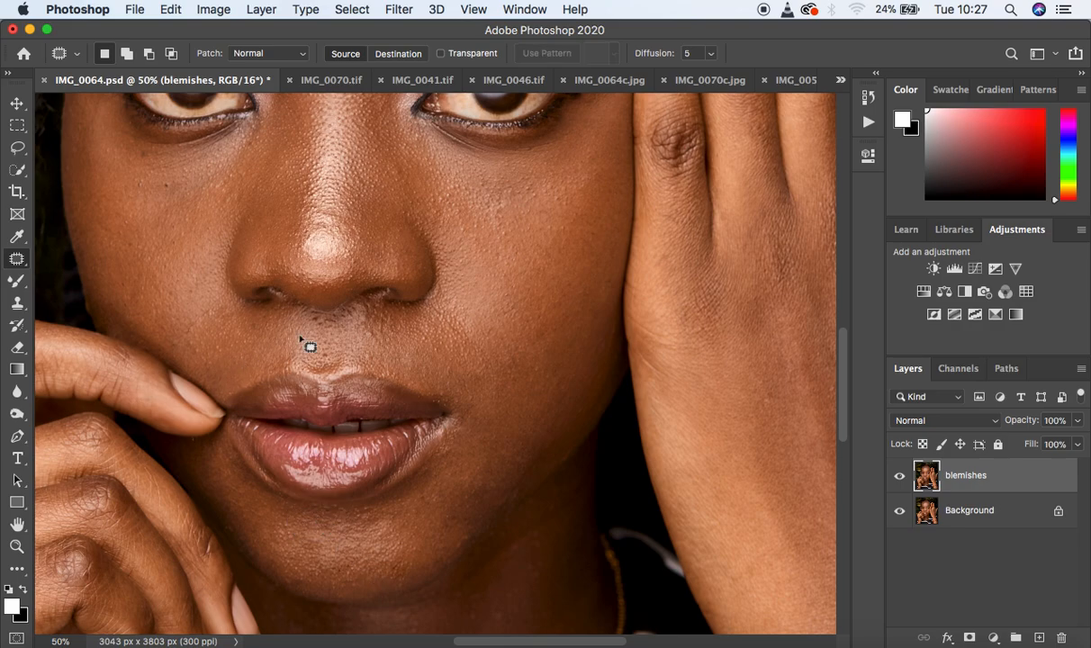
pyautogui.click(456, 541)
pyautogui.moveTo(456, 541)
pyautogui.mouseDown()
pyautogui.moveTo(463, 550)
pyautogui.moveTo(477, 530)
pyautogui.moveTo(450, 545)
pyautogui.moveTo(458, 555)
pyautogui.mouseUp()
pyautogui.press('super+d')
# Patch the mole at the base of the neck above the heart pendant with adjacent clean skin and clear the selection
pyautogui.moveTo(840, 374); pyautogui.dragTo(843, 426)
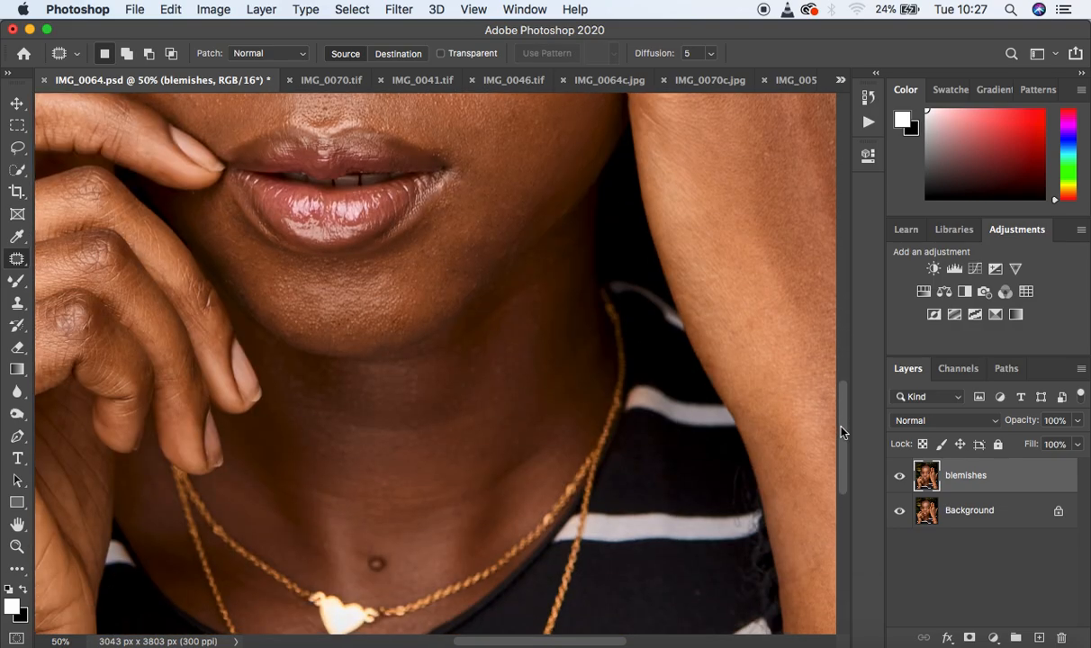
pyautogui.click(369, 551)
pyautogui.moveTo(369, 551)
pyautogui.mouseDown()
pyautogui.moveTo(396, 567)
pyautogui.moveTo(383, 552)
pyautogui.moveTo(416, 544)
pyautogui.mouseUp()
pyautogui.press('super+d')
# Patch the remaining marks on the side of the neck, beside the gold chain and below the jaw, with neighbouring skin
pyautogui.moveTo(471, 458); pyautogui.dragTo(491, 445)
pyautogui.moveTo(487, 447); pyautogui.dragTo(466, 452)
pyautogui.press('super+d')
pyautogui.moveTo(495, 357)
pyautogui.mouseDown()
pyautogui.moveTo(492, 384)
pyautogui.moveTo(511, 365)
pyautogui.moveTo(516, 332)
pyautogui.moveTo(503, 352)
pyautogui.moveTo(522, 351)
pyautogui.moveTo(466, 348)
pyautogui.moveTo(473, 378)
pyautogui.moveTo(482, 328)
pyautogui.mouseUp()
pyautogui.press('super+d')
pyautogui.moveTo(492, 352); pyautogui.dragTo(505, 353)
pyautogui.press('super+d')
# Merge the blemishes layer down into the Background layer
pyautogui.press('super+minus')
pyautogui.press('super+minus')
pyautogui.press('super+minus')
pyautogui.press('super+minus')
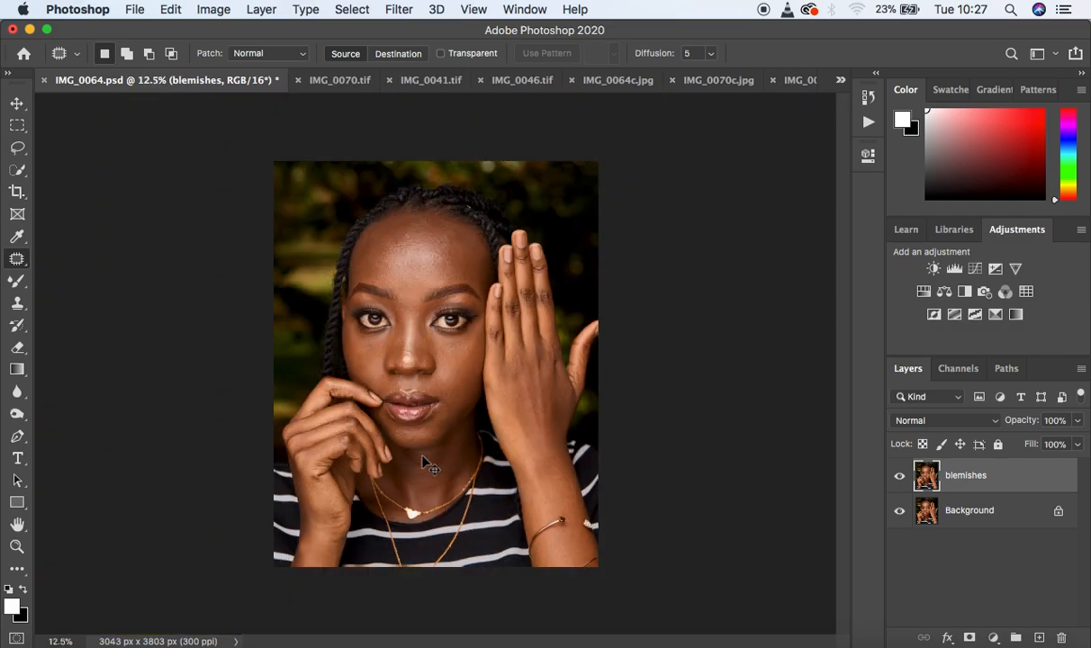
pyautogui.press('super+plus')
pyautogui.press('super+minus')
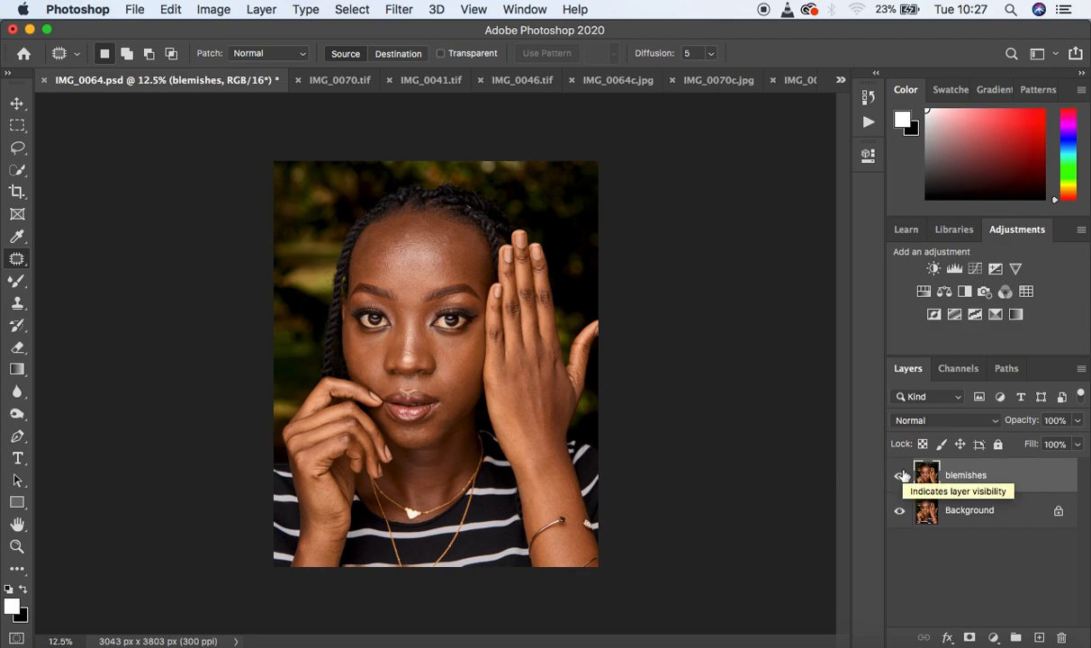
pyautogui.press('super+j')
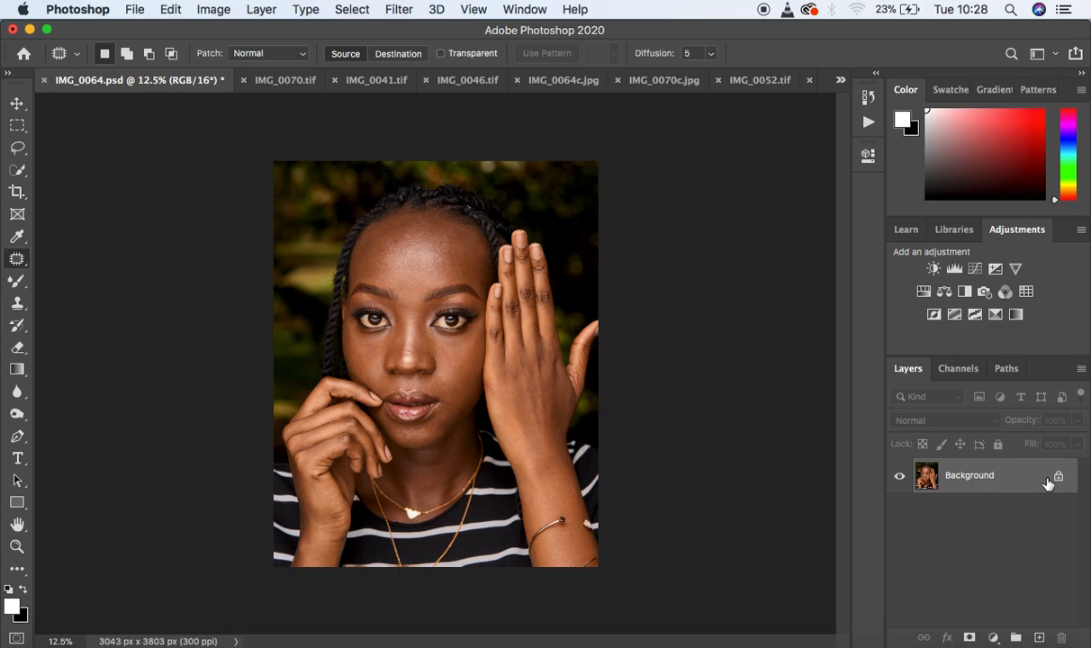
# Duplicate the Background layer twice and name the lower copy BLUR and the upper copy TEXTURES
pyautogui.press('super+j')
pyautogui.press('super+j')
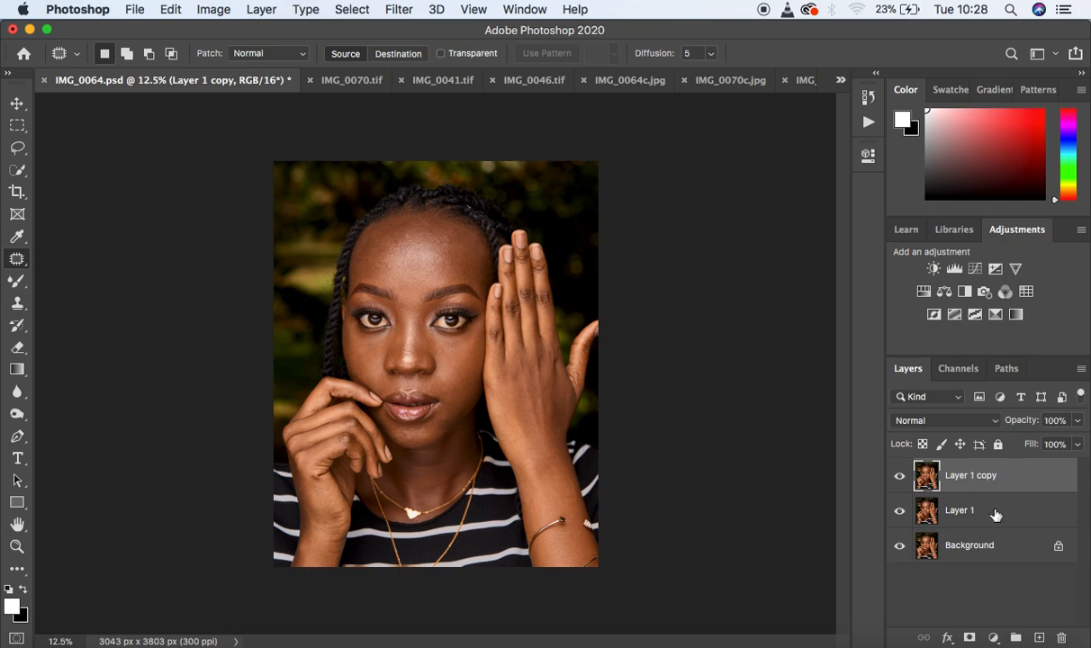
pyautogui.doubleClick(952, 510)
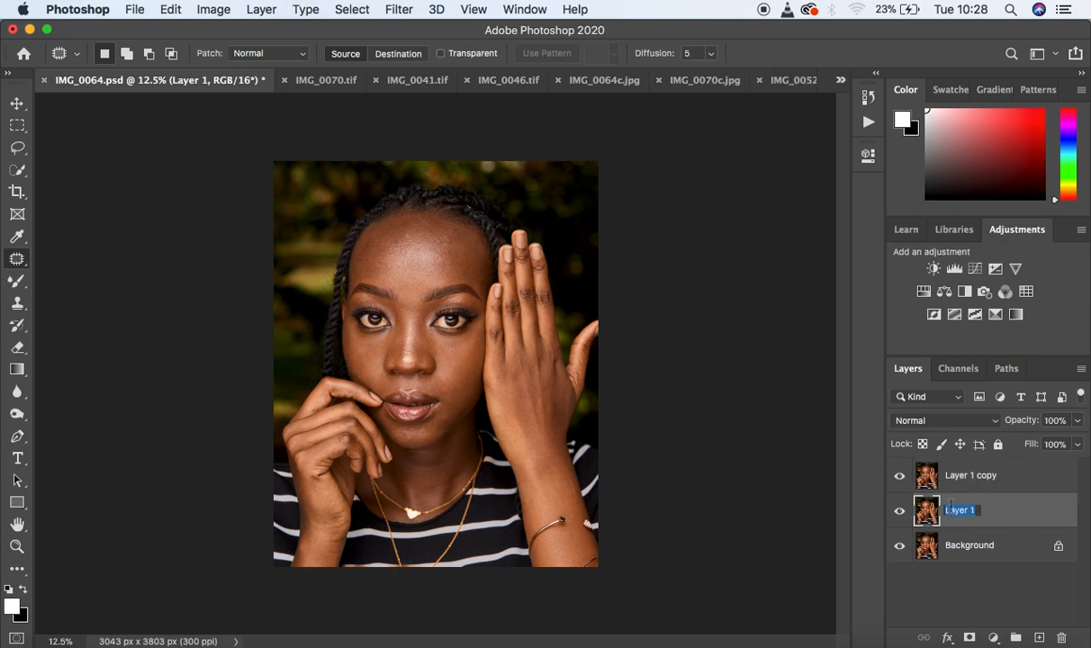
pyautogui.write('BLUR')
pyautogui.doubleClick(967, 474)
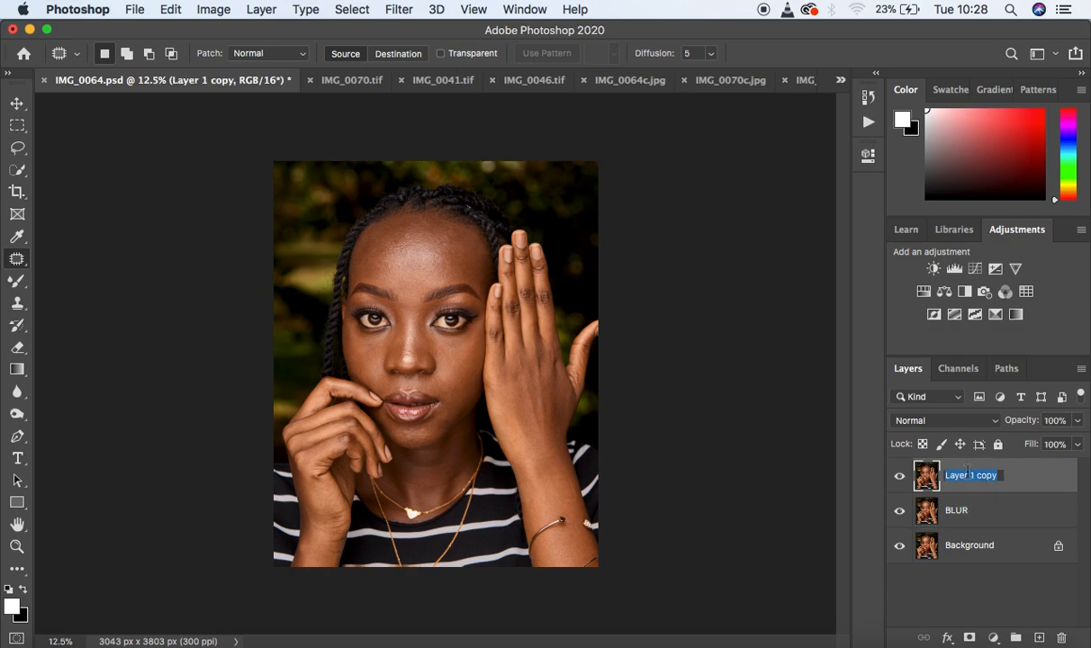
pyautogui.write('TEXTURES')
pyautogui.press('Return')
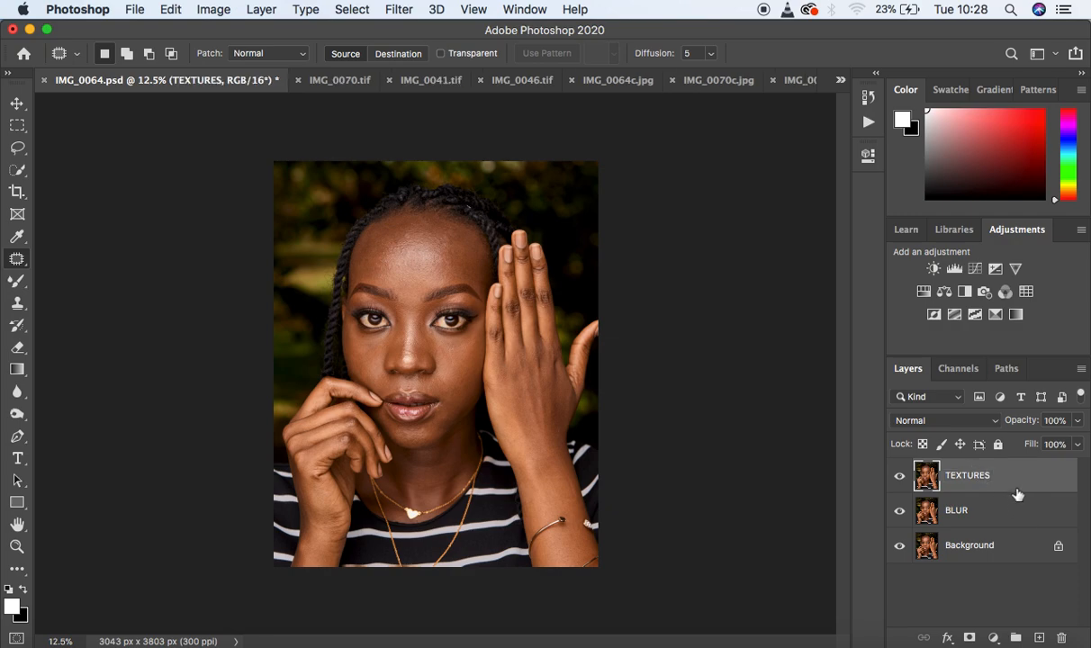
# Extend the two copies' names to "TEXTURES/ HIGH FREQ" for the upper layer and "BLUR / LOW FREQ" for the lower
pyautogui.doubleClick(982, 512)
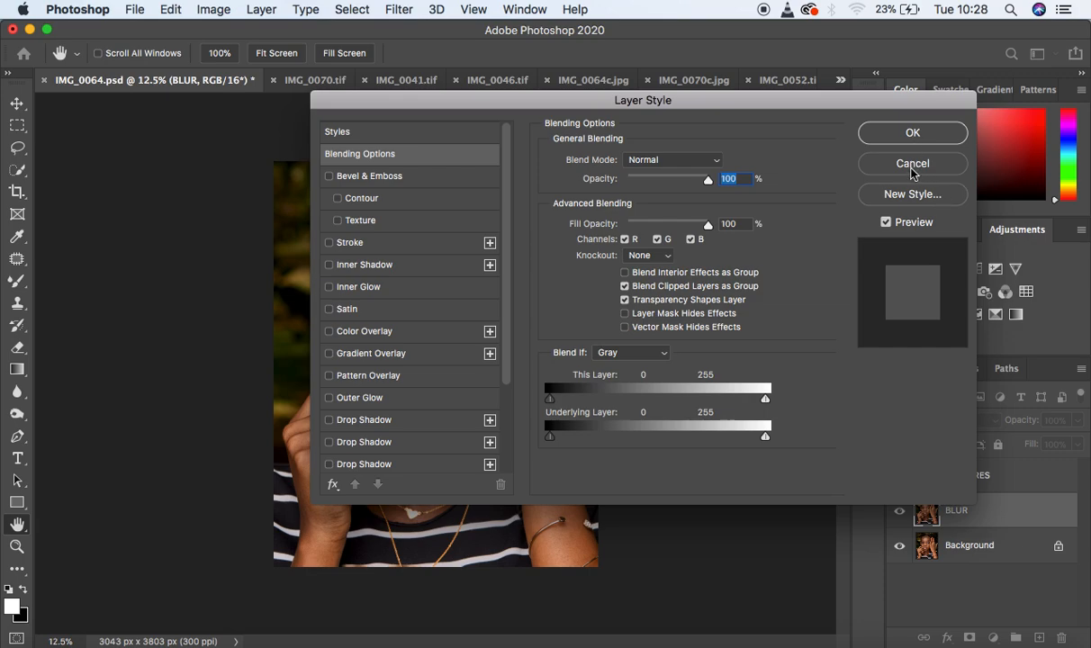
pyautogui.click(911, 164)
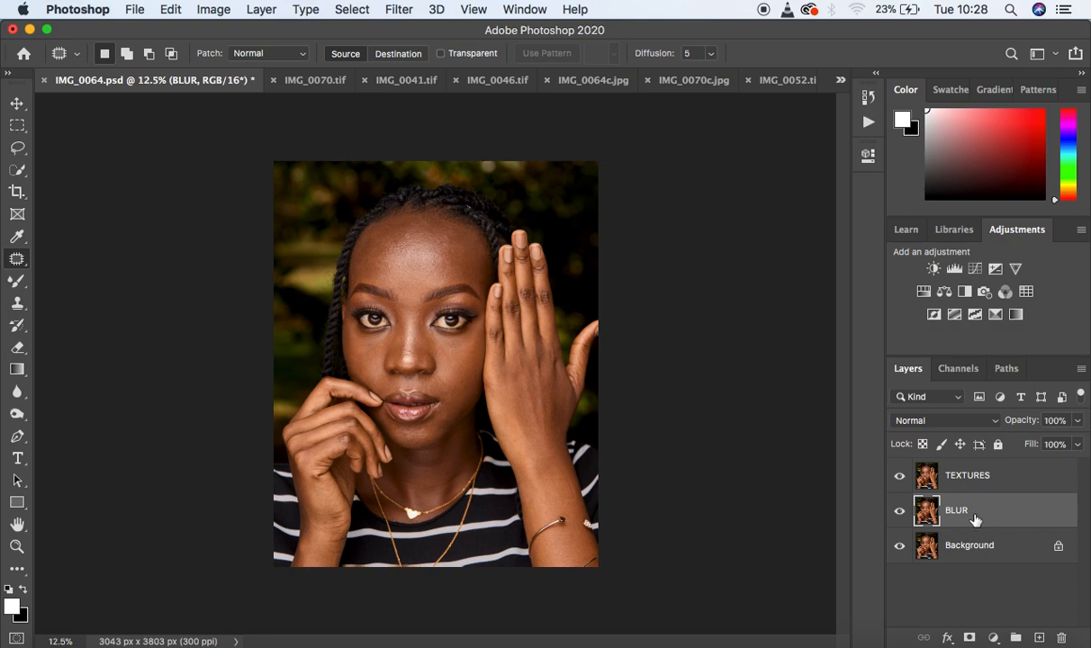
pyautogui.click(1021, 479)
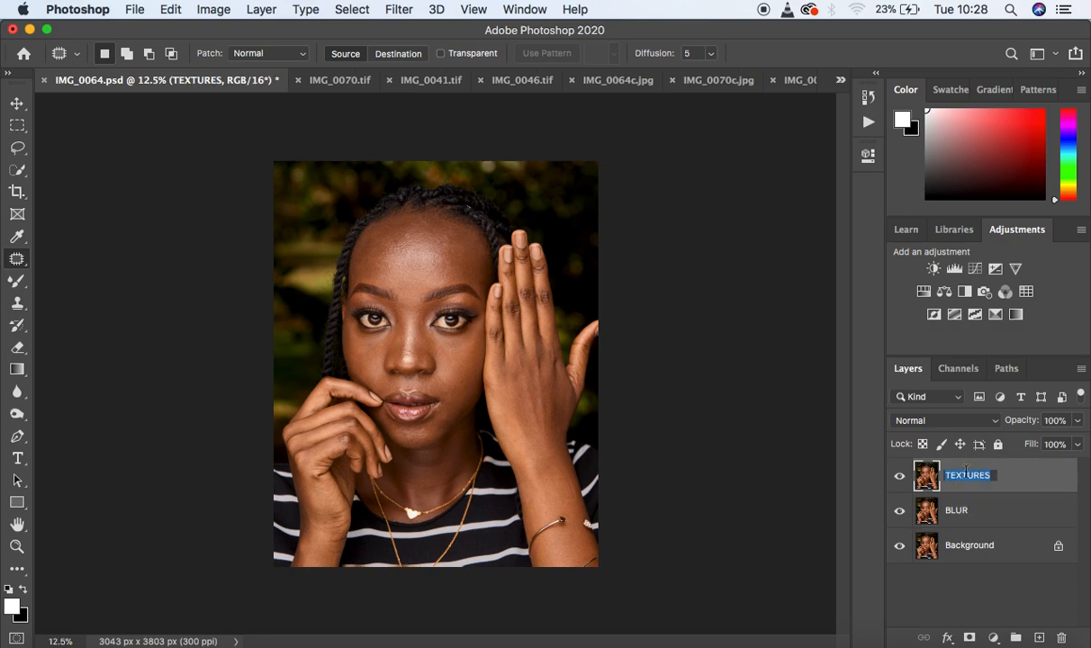
pyautogui.click(994, 475)
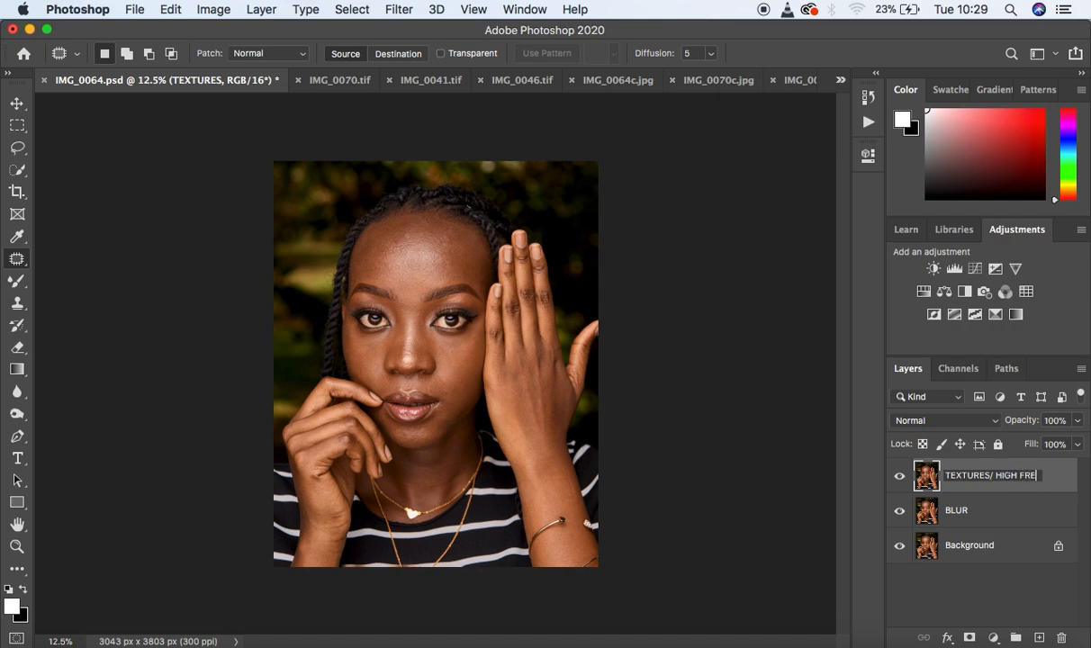
pyautogui.doubleClick(957, 511)
pyautogui.click(972, 510)
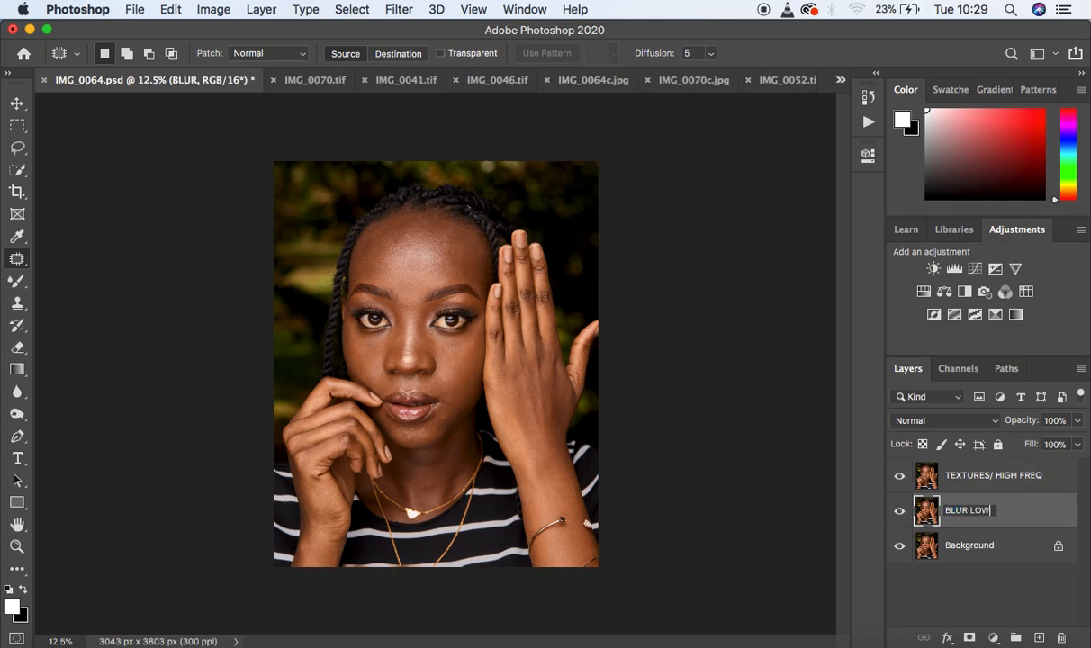
pyautogui.write('/ LOW')
pyautogui.press('Return')
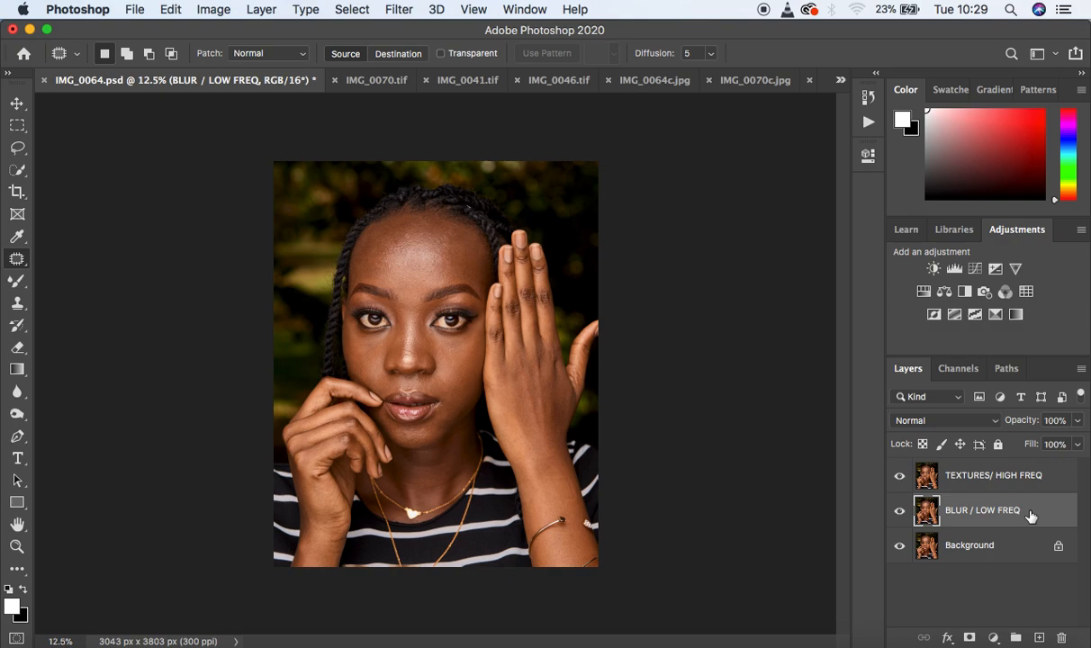
# Hide the TEXTURES/ HIGH FREQ layer and open the Gaussian Blur filter for the BLUR / LOW FREQ layer
pyautogui.click(900, 475)
pyautogui.click(394, 11)
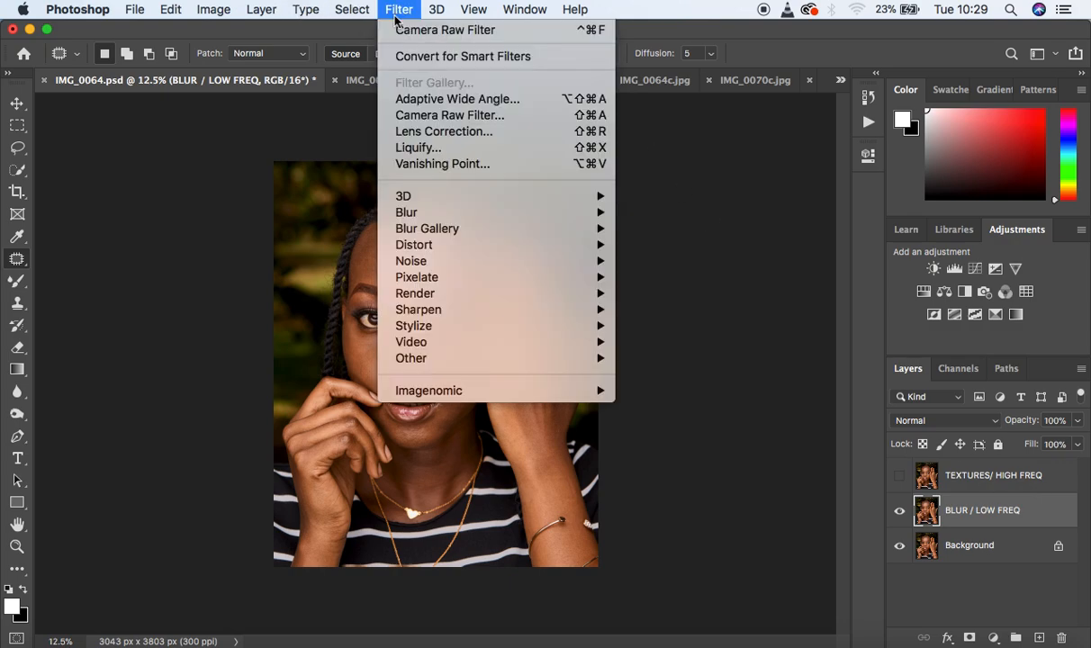
pyautogui.moveTo(484, 213)
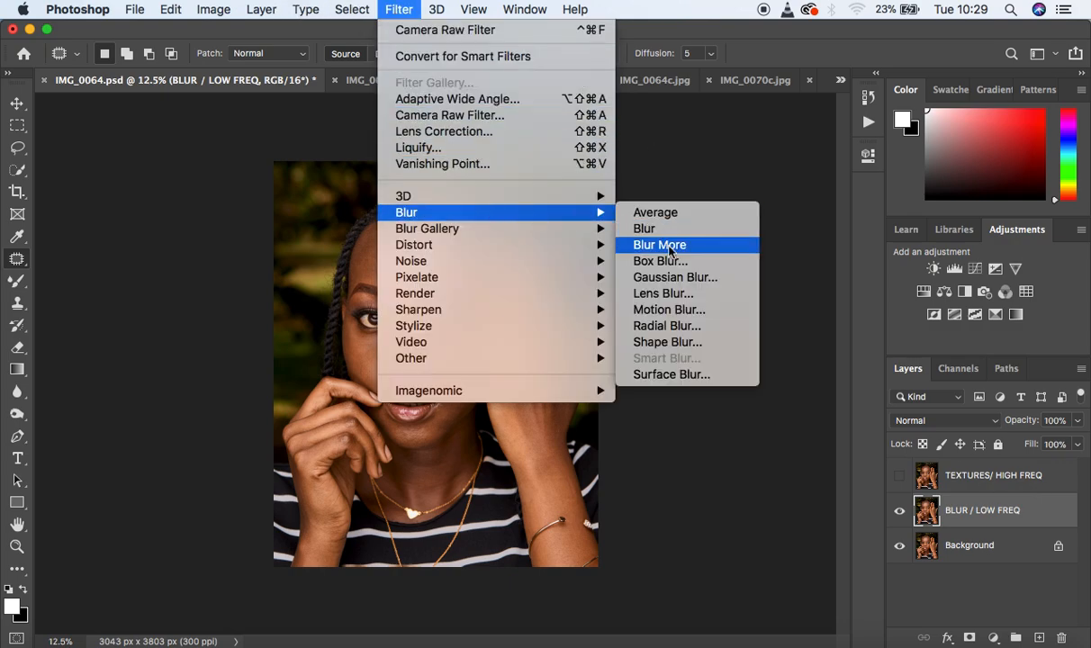
pyautogui.click(673, 278)
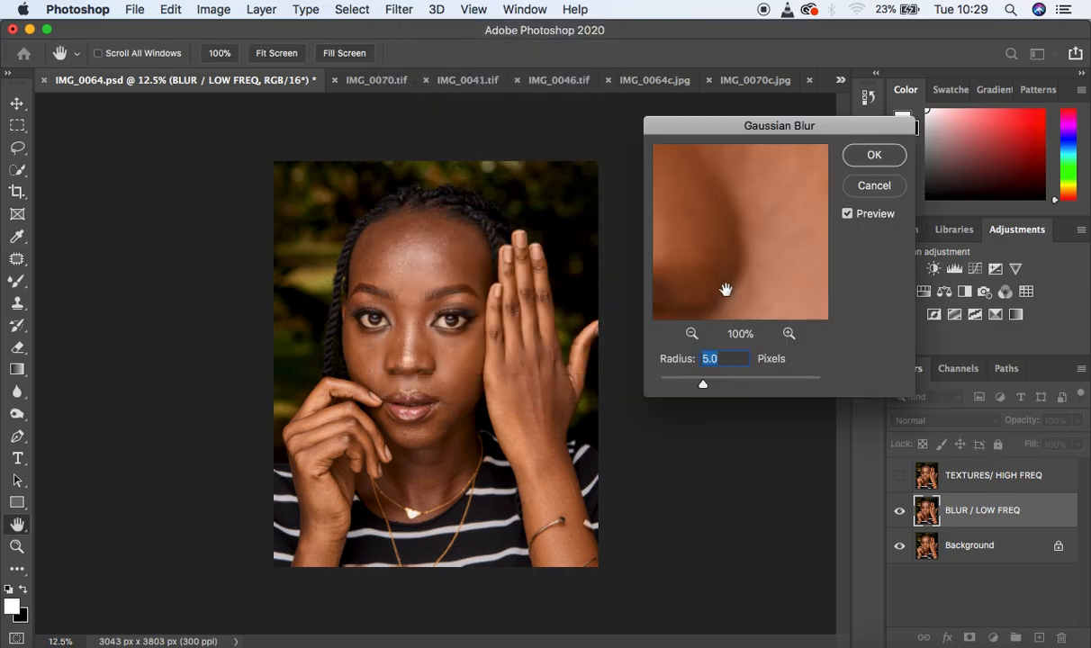
# Reduce the blur radius to 0.1 pixels and examine the skin texture around the nose in the filter preview
pyautogui.moveTo(706, 385); pyautogui.dragTo(623, 385)
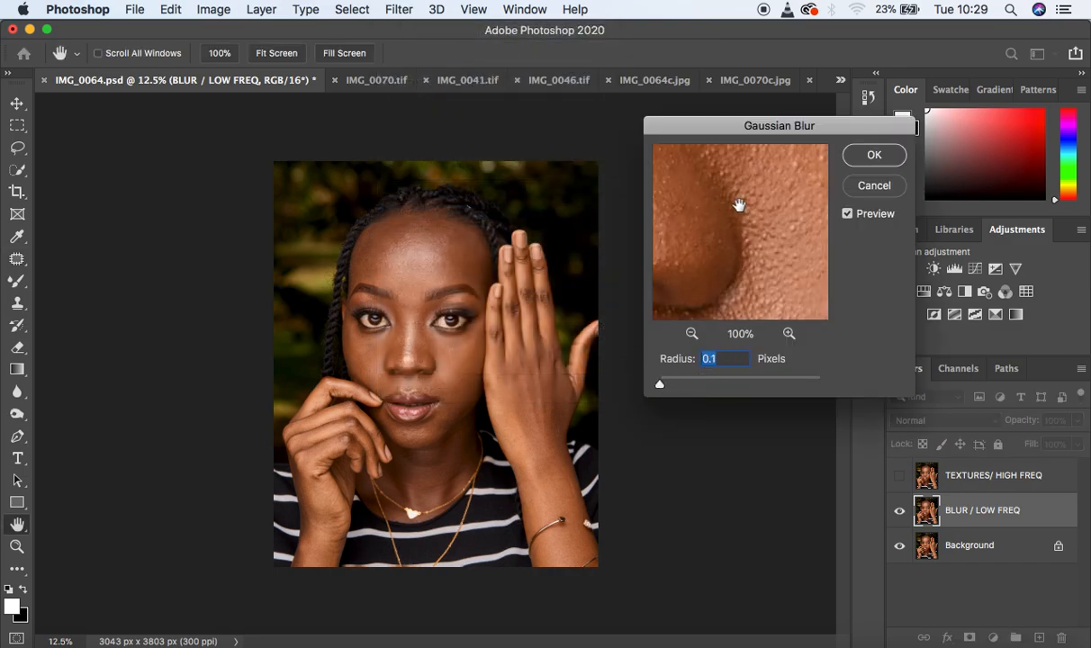
pyautogui.moveTo(723, 227); pyautogui.dragTo(762, 246)
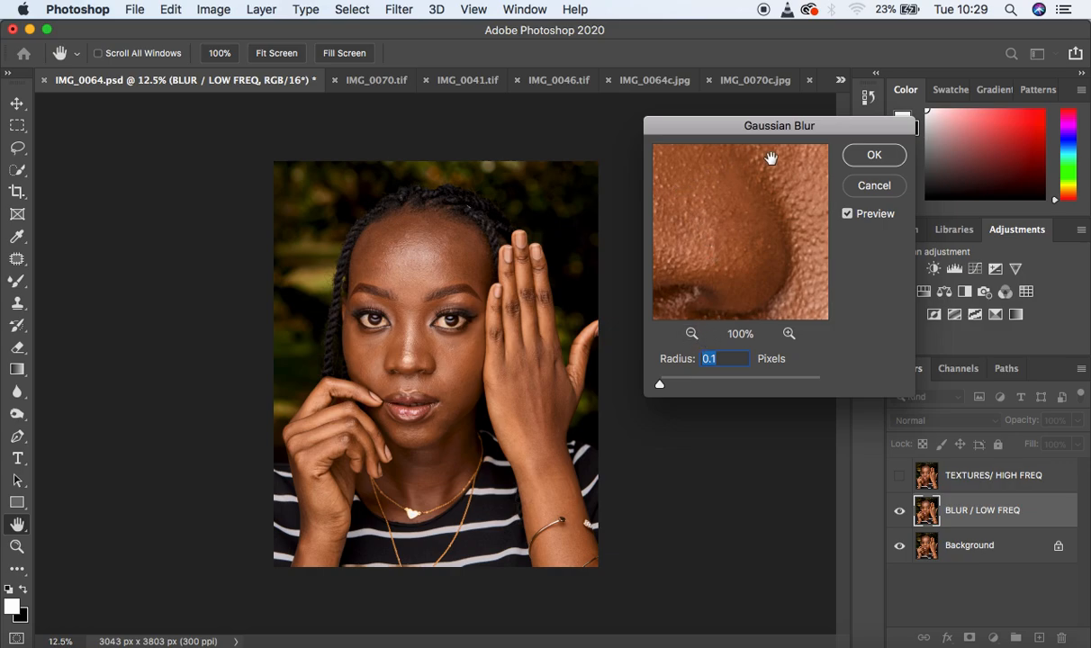
pyautogui.click(691, 333)
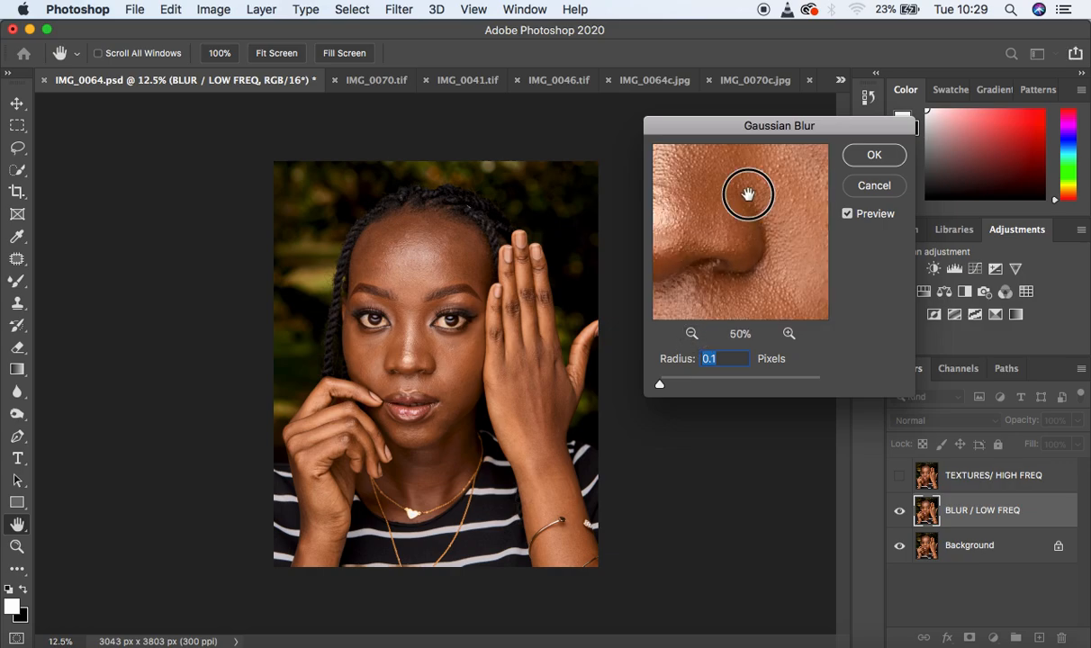
pyautogui.moveTo(747, 194); pyautogui.dragTo(794, 295)
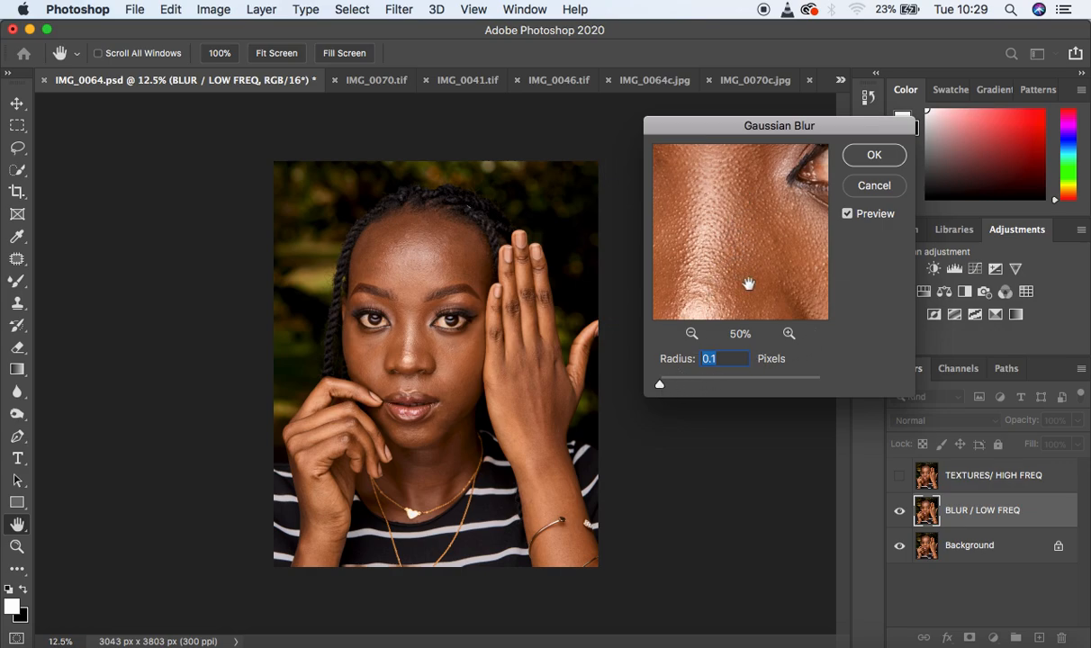
pyautogui.moveTo(743, 249); pyautogui.dragTo(747, 190)
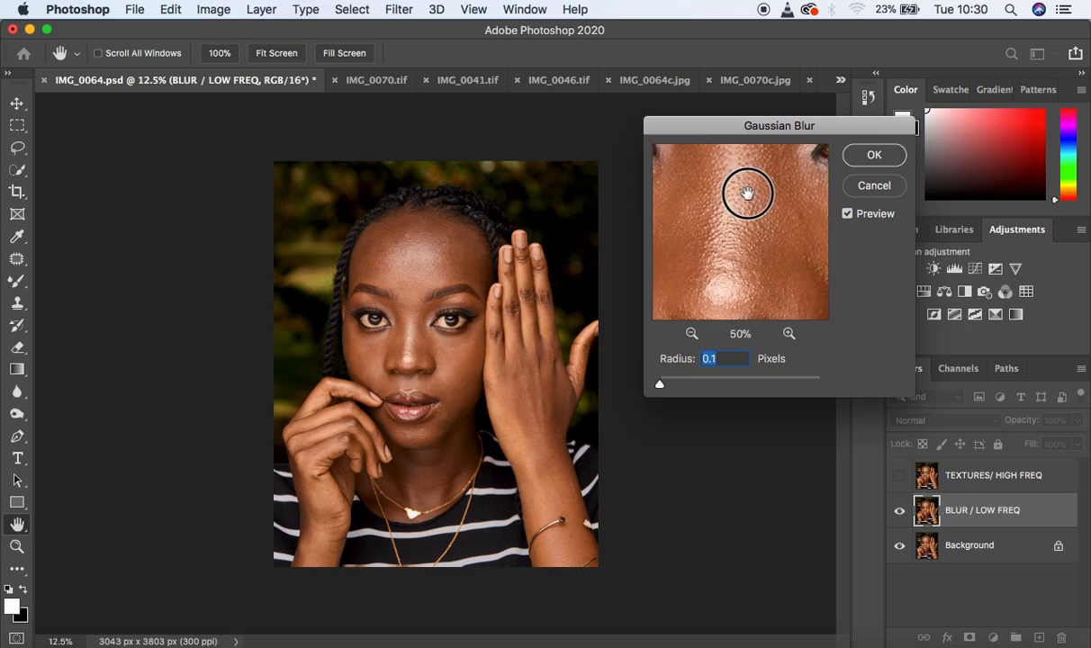
pyautogui.moveTo(756, 263); pyautogui.dragTo(756, 244)
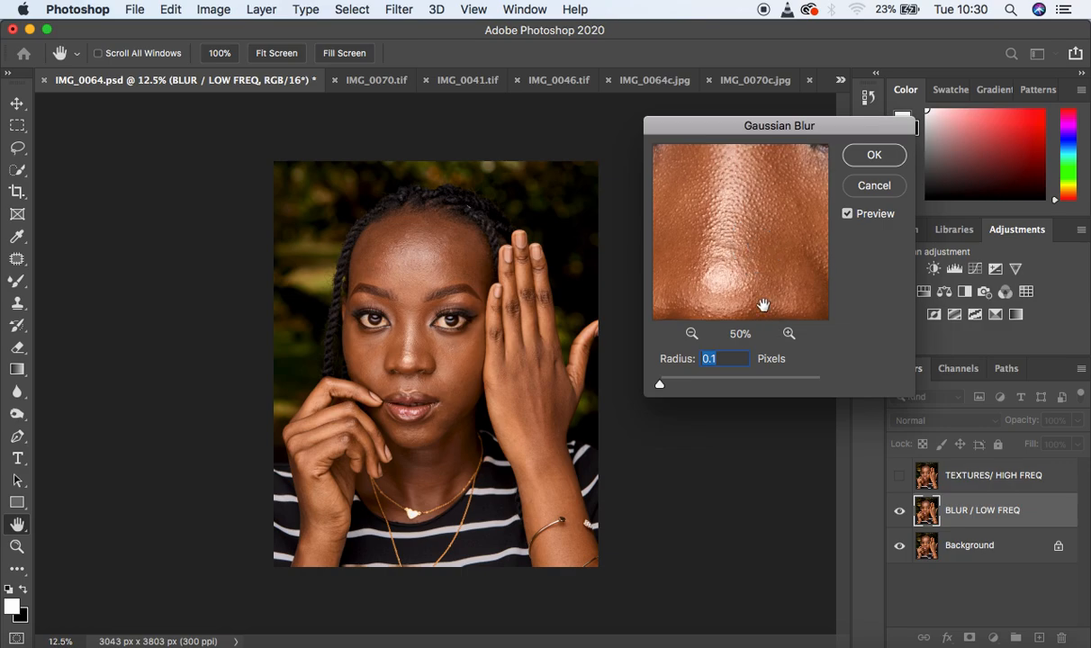
# Raise the Gaussian Blur radius to 9 pixels so the skin texture is smoothed out
pyautogui.moveTo(660, 386); pyautogui.dragTo(719, 389)
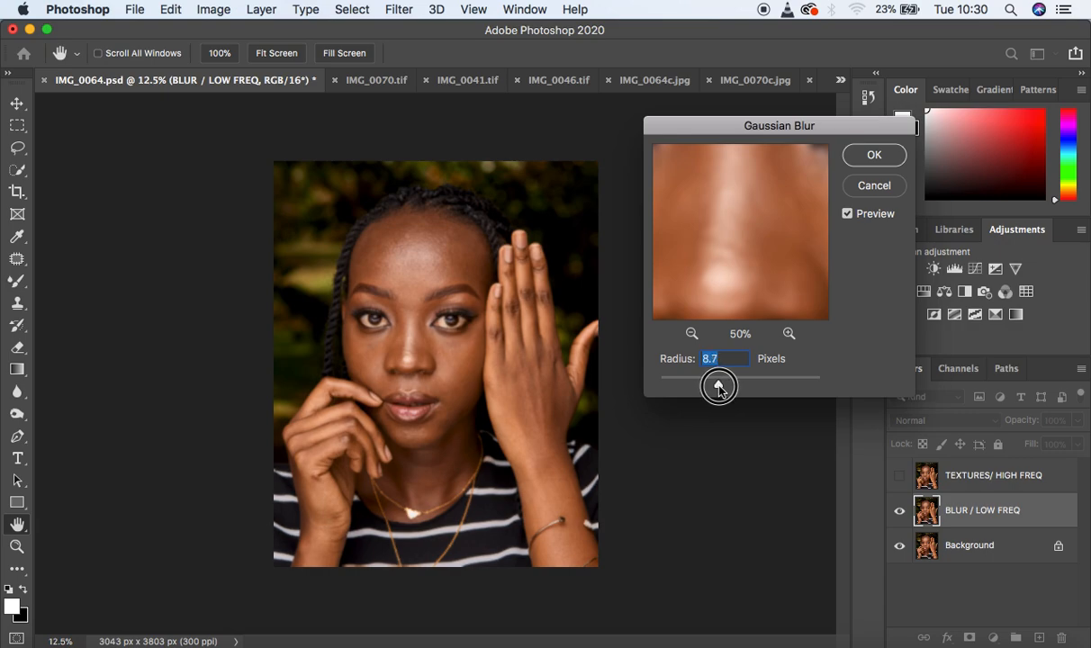
pyautogui.click(691, 334)
pyautogui.click(691, 334)
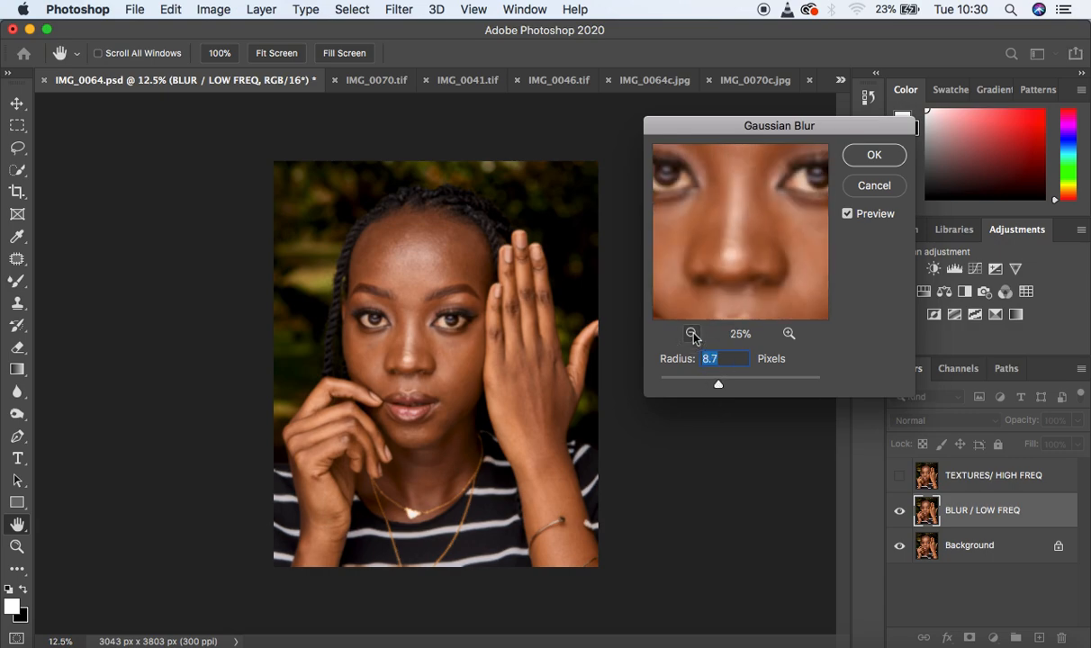
pyautogui.moveTo(719, 388); pyautogui.dragTo(719, 384)
pyautogui.write('9')
# Check the blur across the face and hand in the preview and apply the Gaussian Blur to the BLUR / LOW FREQ layer
pyautogui.moveTo(770, 276); pyautogui.dragTo(763, 201)
pyautogui.moveTo(709, 243); pyautogui.dragTo(822, 250)
pyautogui.moveTo(744, 208); pyautogui.dragTo(769, 342)
pyautogui.moveTo(765, 228); pyautogui.dragTo(691, 287)
pyautogui.moveTo(774, 208); pyautogui.dragTo(730, 194)
pyautogui.moveTo(782, 259); pyautogui.dragTo(756, 204)
pyautogui.moveTo(766, 252); pyautogui.dragTo(752, 221)
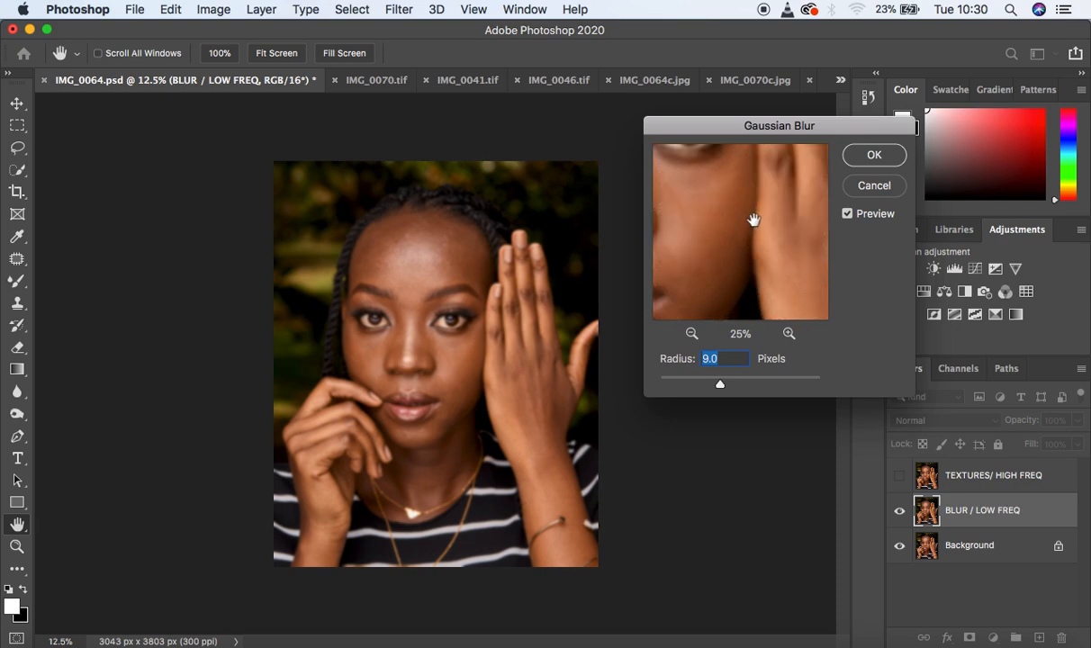
pyautogui.click(866, 157)
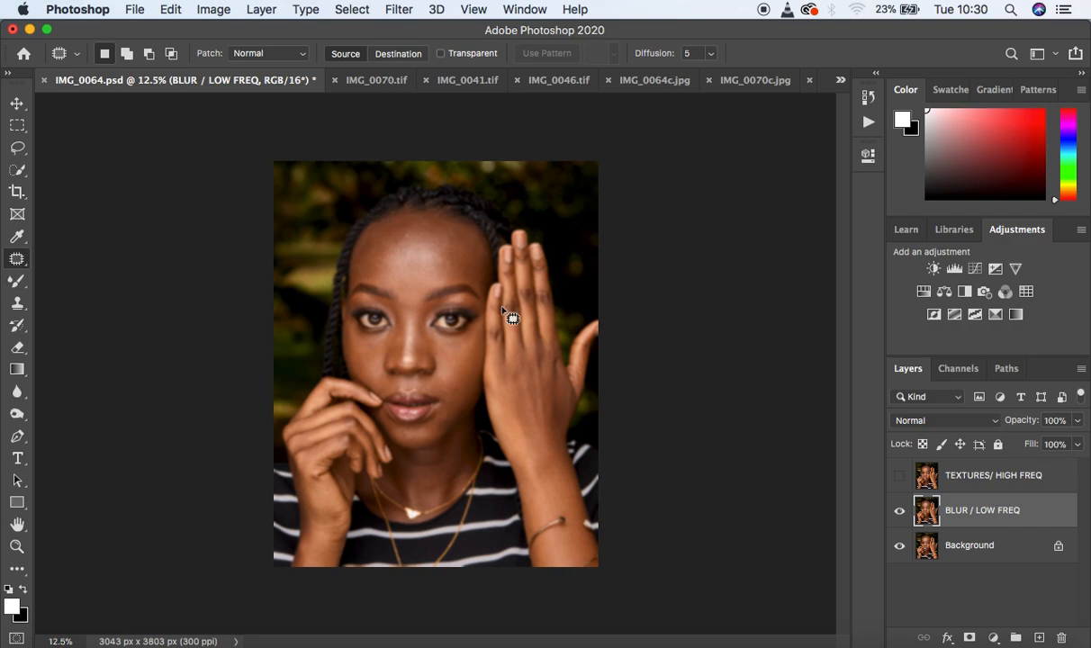
# Select the TEXTURES/ HIGH FREQ layer and make it visible again
pyautogui.click(17, 104)
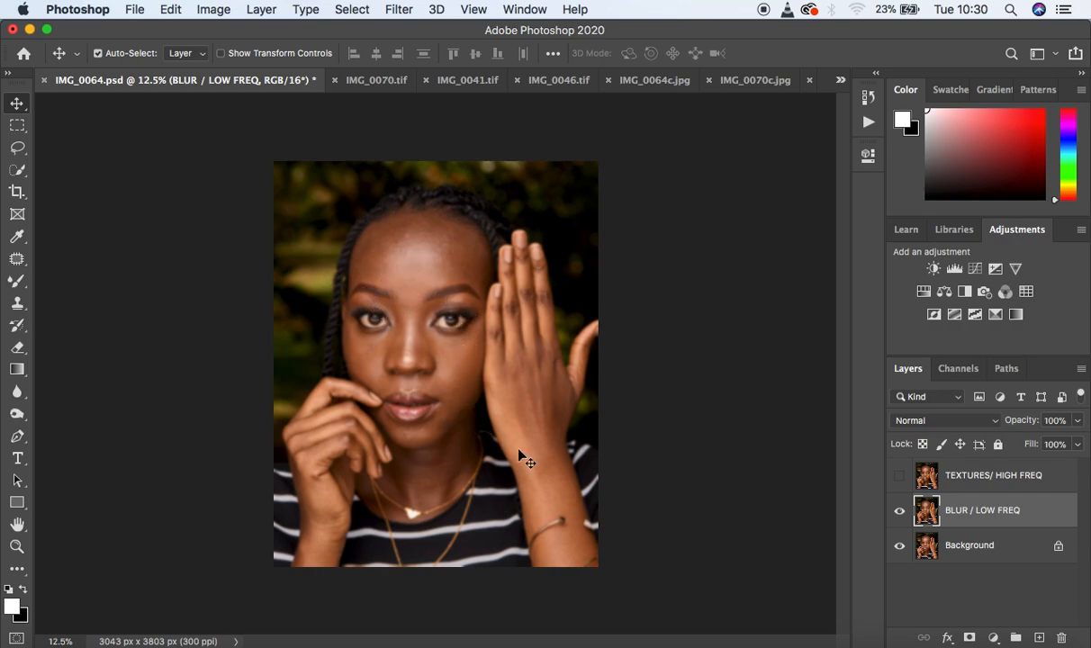
pyautogui.click(1000, 486)
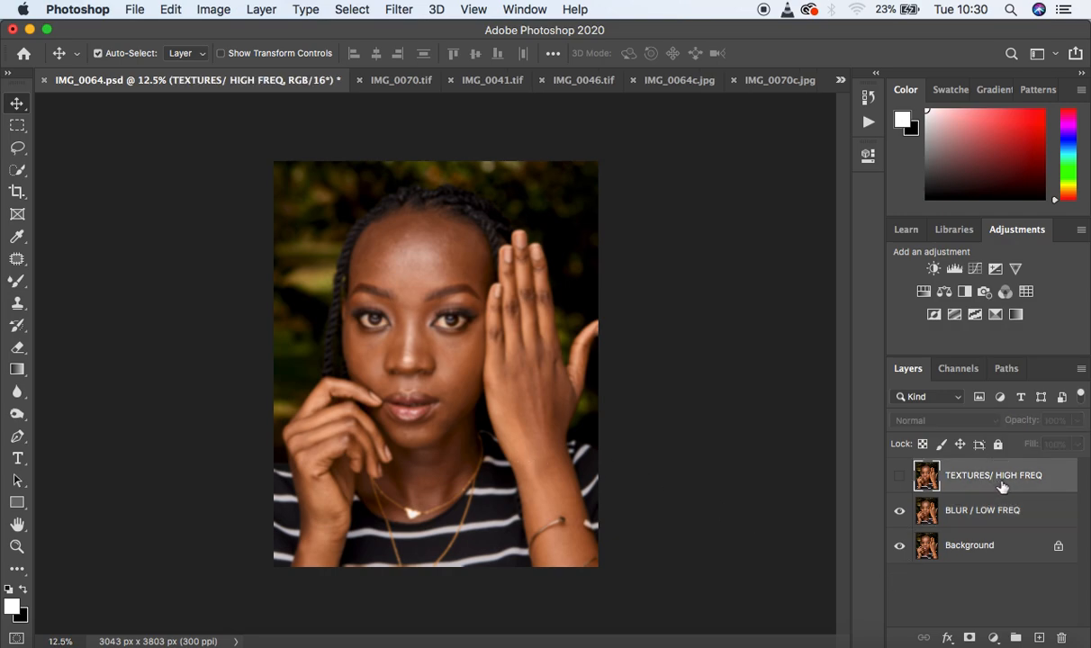
pyautogui.click(900, 476)
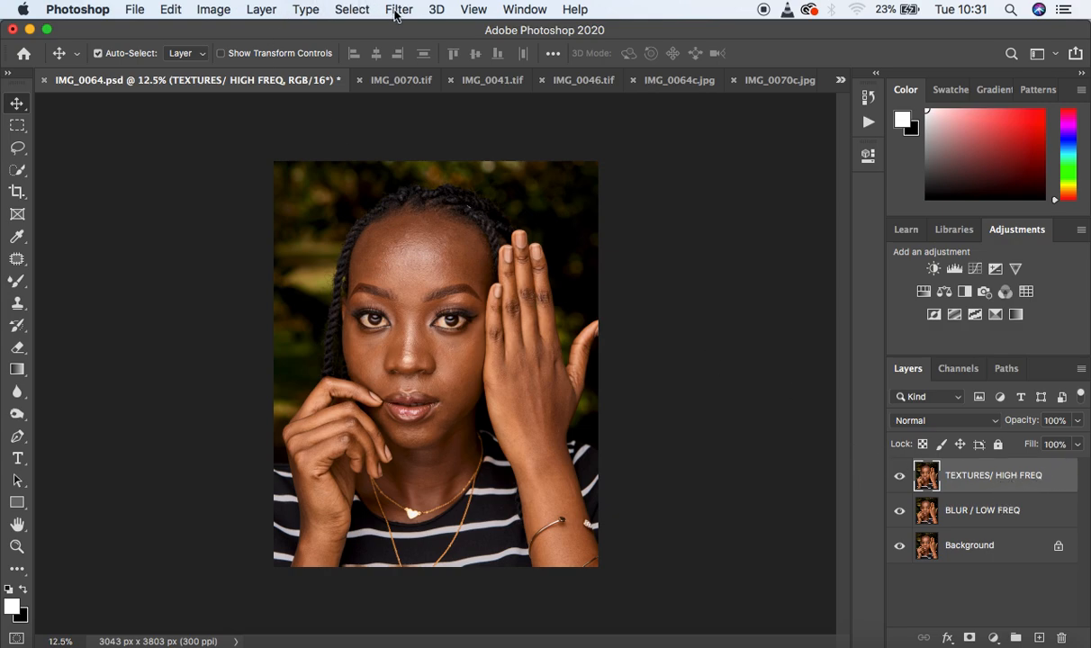
# Open Apply Image for the TEXTURES/ HIGH FREQ layer and choose BLUR / LOW FREQ as the source layer
pyautogui.click(199, 11)
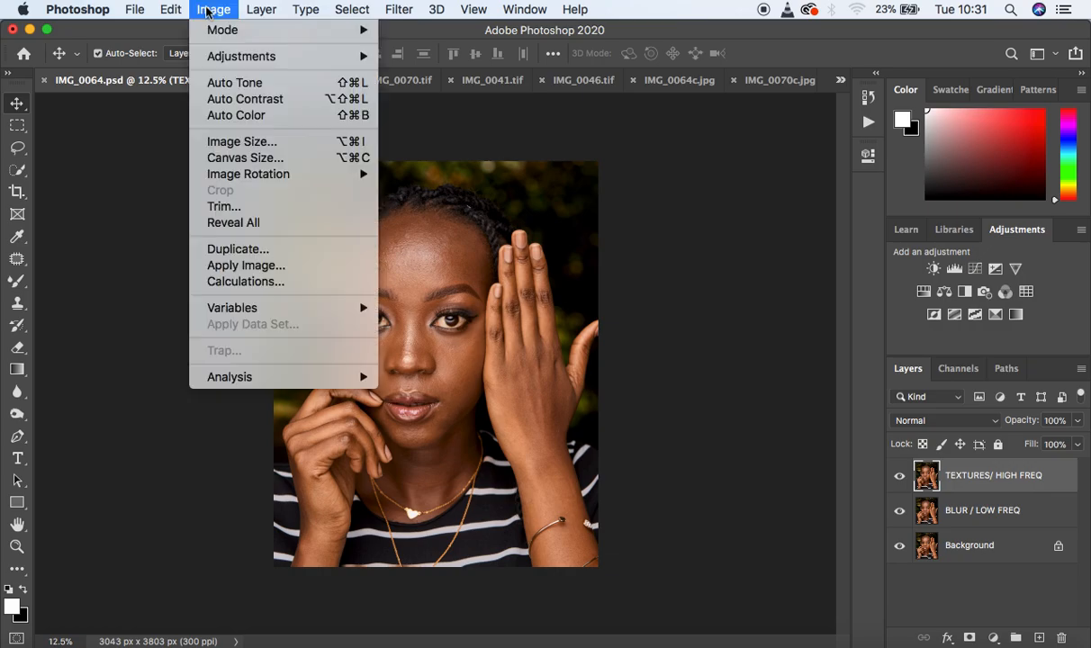
pyautogui.click(247, 264)
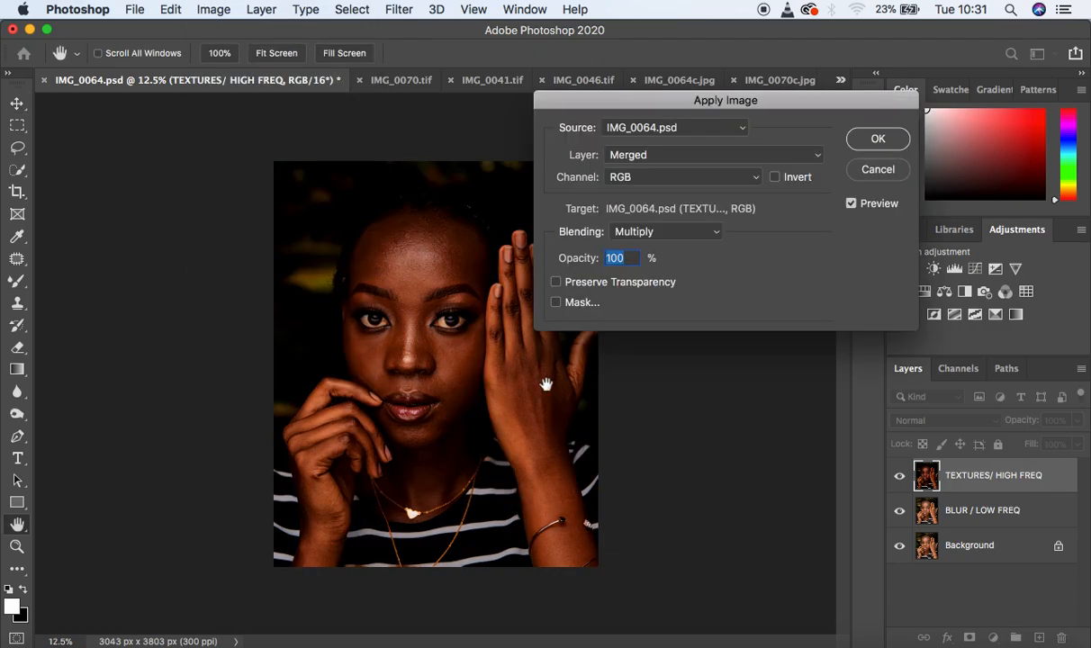
pyautogui.moveTo(769, 104); pyautogui.dragTo(772, 94)
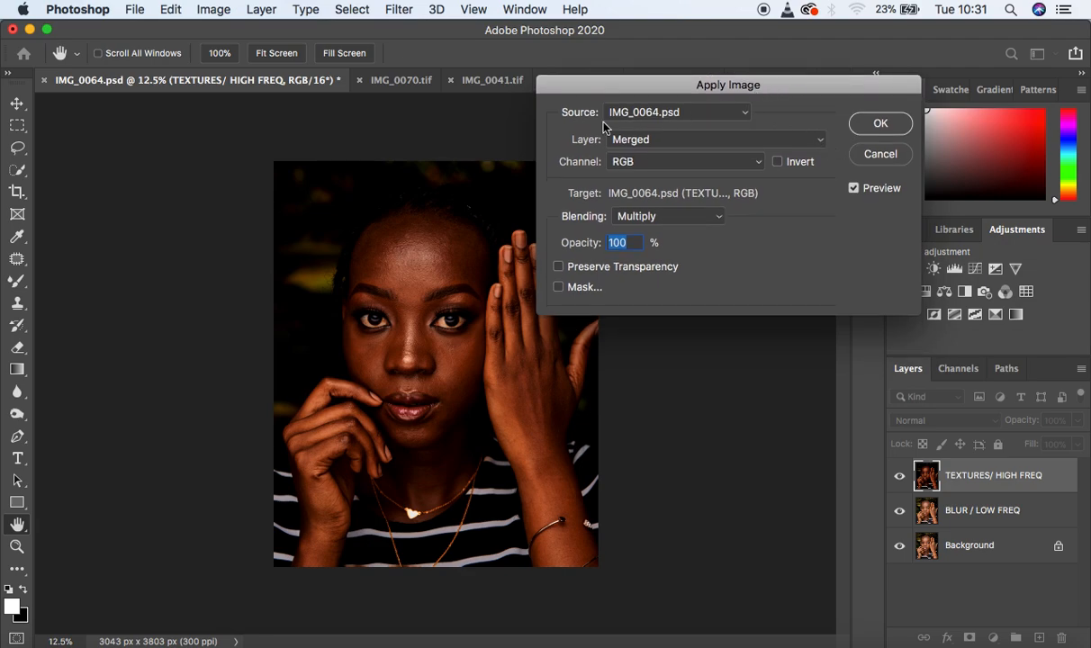
pyautogui.click(677, 140)
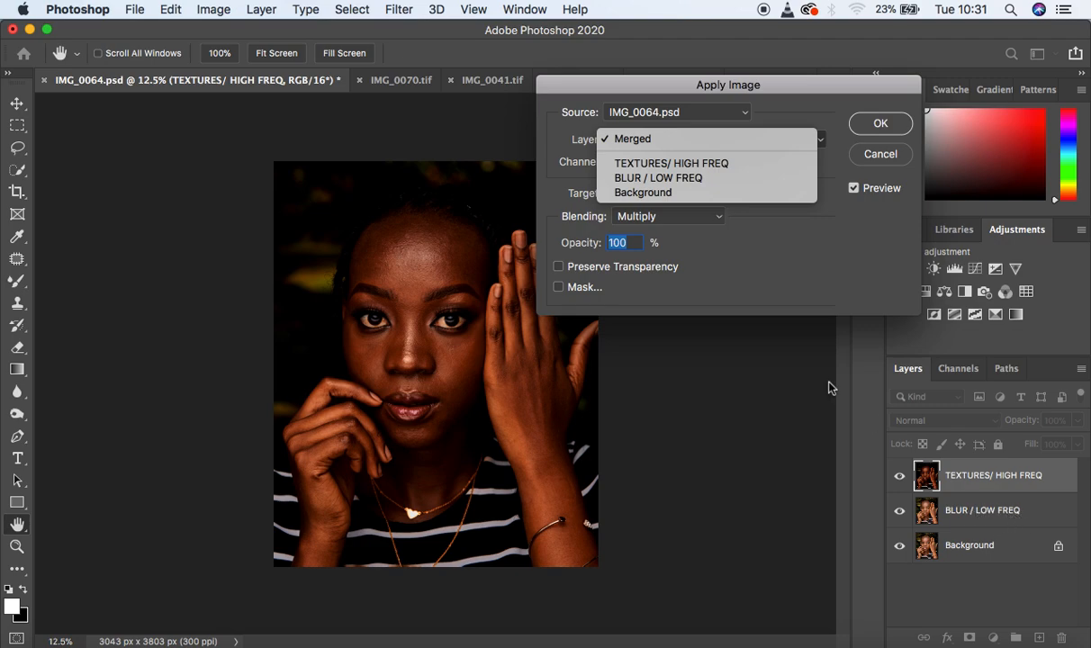
pyautogui.click(681, 179)
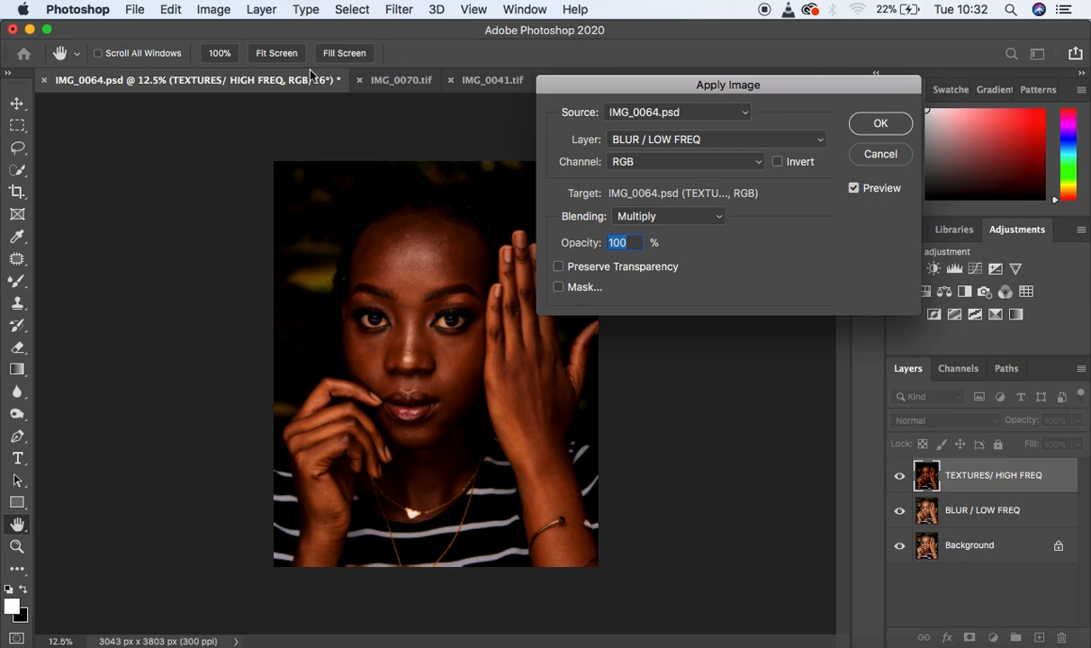
# Try the Subtract blending mode in Apply Image and inspect the texture preview on the portrait
pyautogui.click(689, 219)
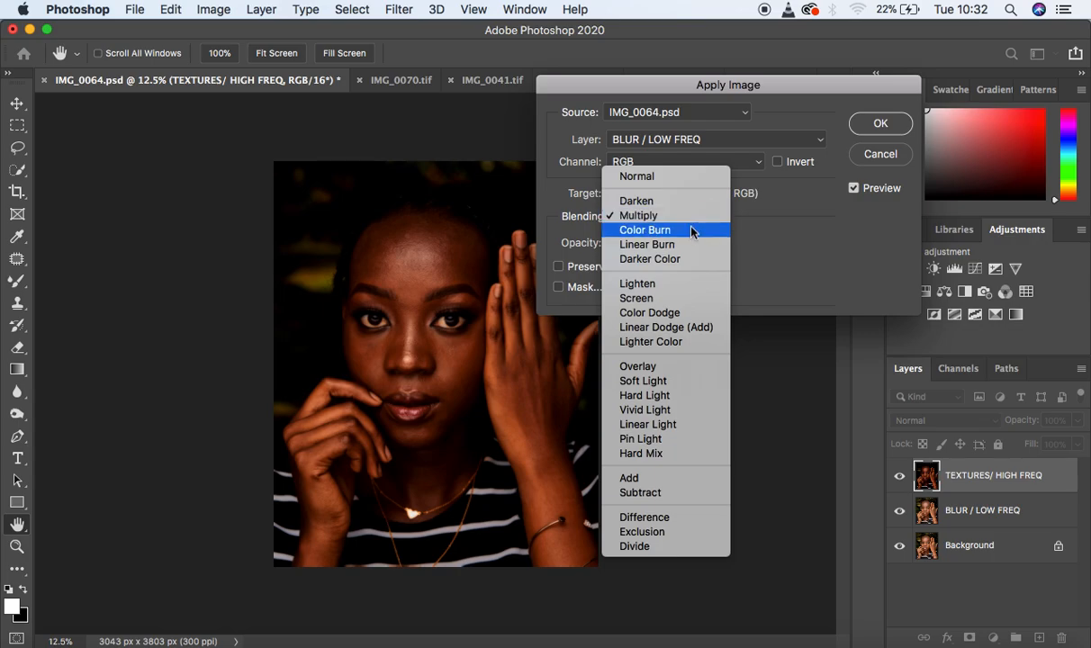
pyautogui.click(662, 492)
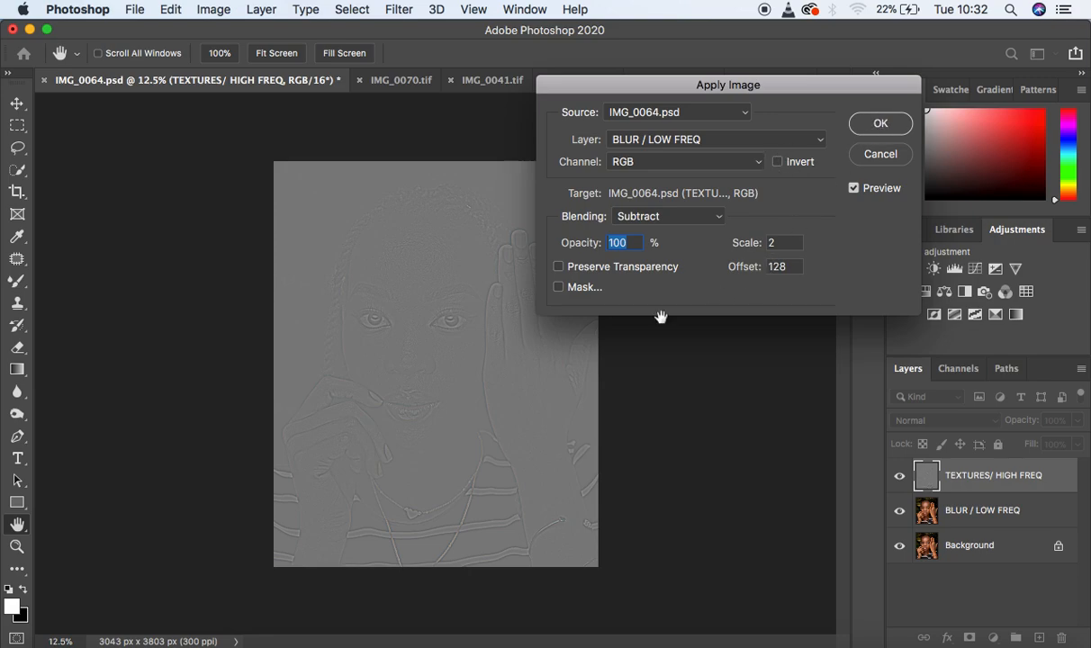
pyautogui.click(574, 331)
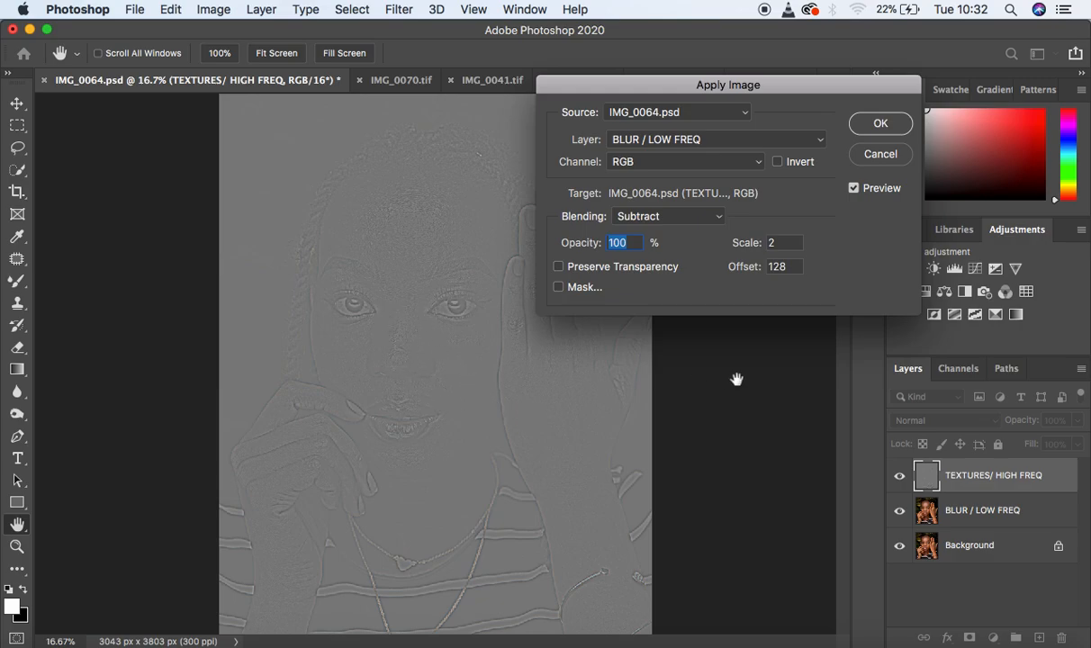
# Set the Apply Image blending to Add with Invert enabled, scale 2 and offset 0, and apply it to the texture layer
pyautogui.click(640, 216)
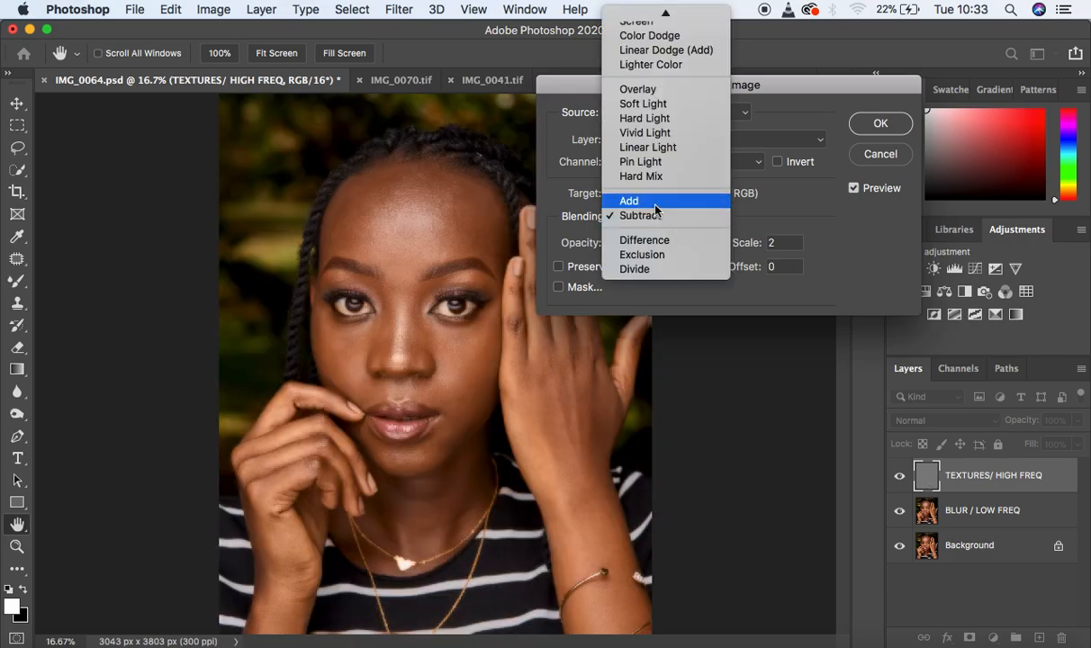
pyautogui.click(651, 201)
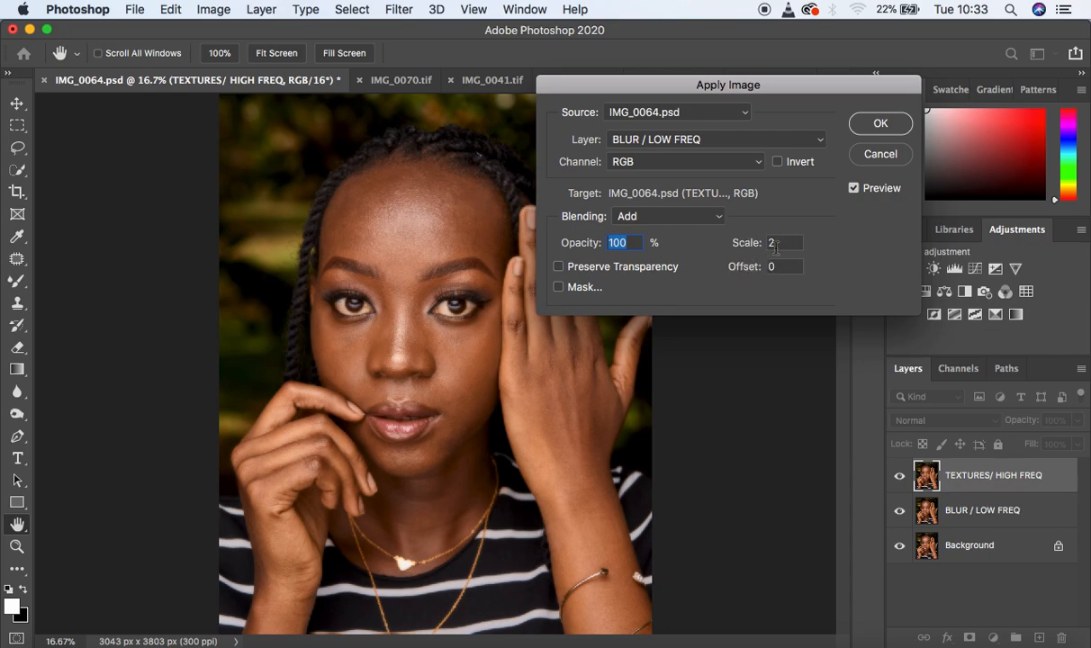
pyautogui.click(778, 162)
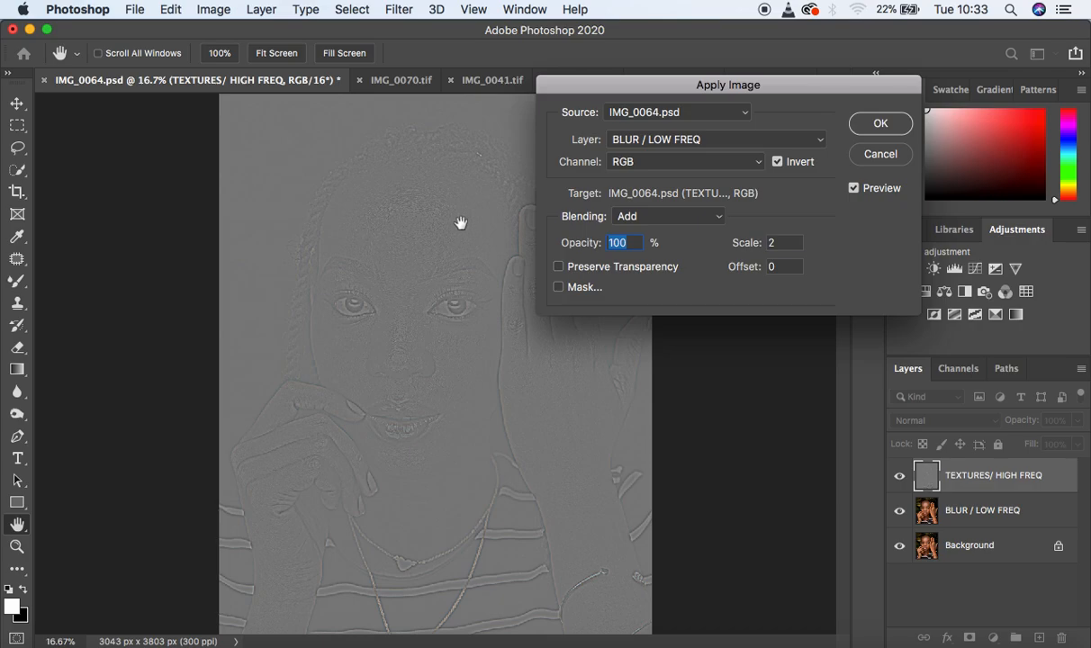
pyautogui.click(875, 123)
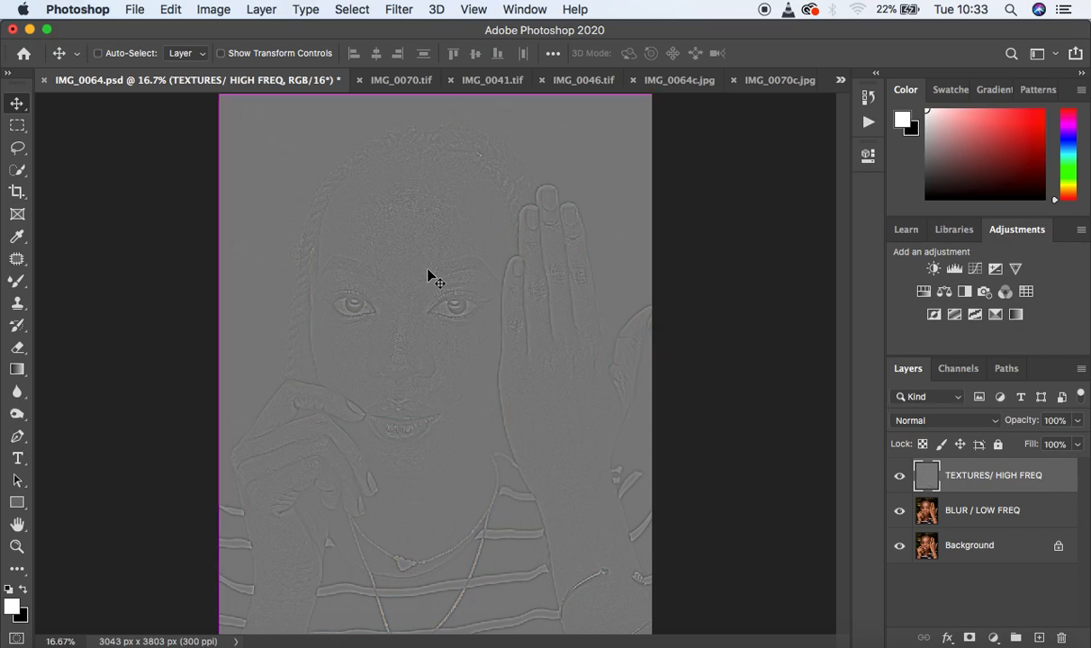
# Inspect the extracted skin texture up close and set the TEXTURES/ HIGH FREQ layer's blend mode to Linear Light
pyautogui.press('super+plus')
pyautogui.press('super+plus')
pyautogui.press('super+plus')
pyautogui.press('super+minus')
pyautogui.press('super+minus')
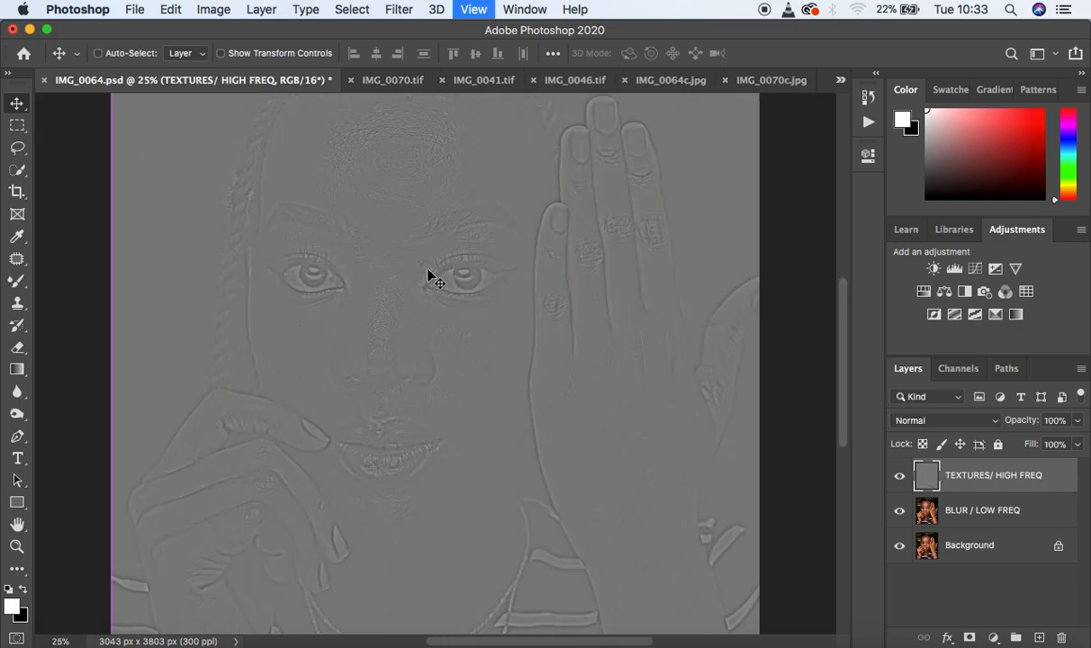
pyautogui.press('super+minus')
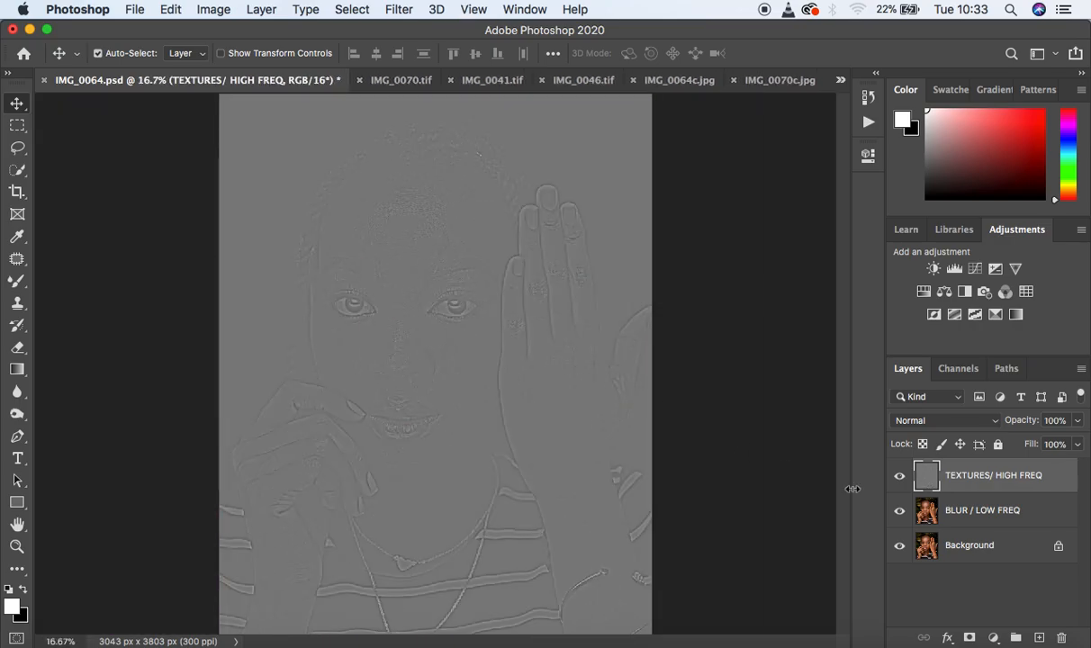
pyautogui.click(950, 420)
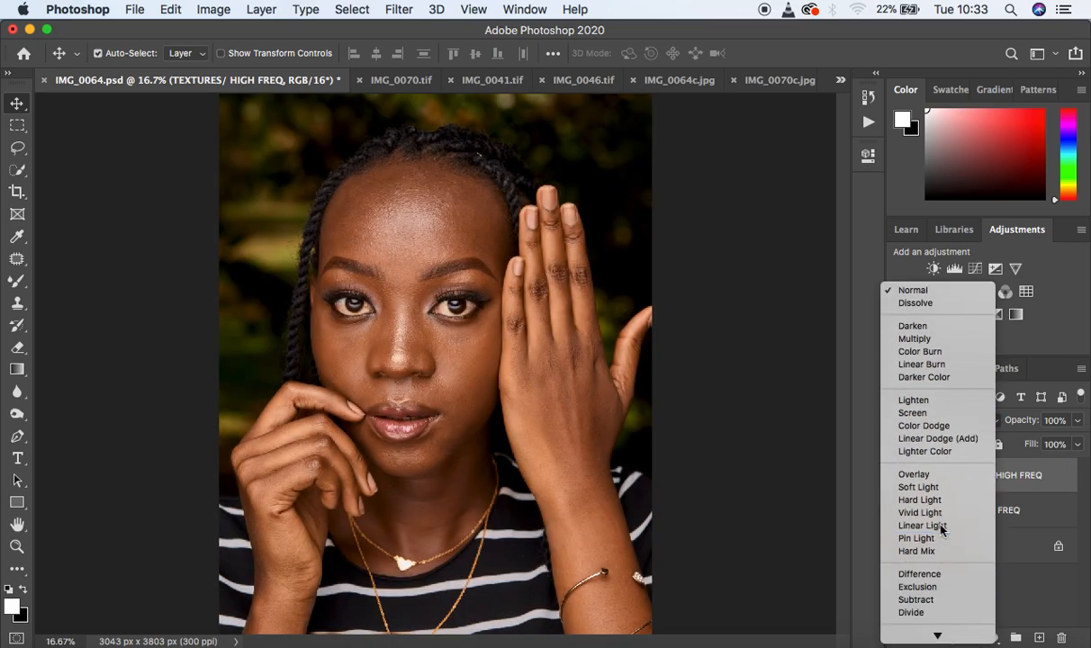
pyautogui.click(938, 526)
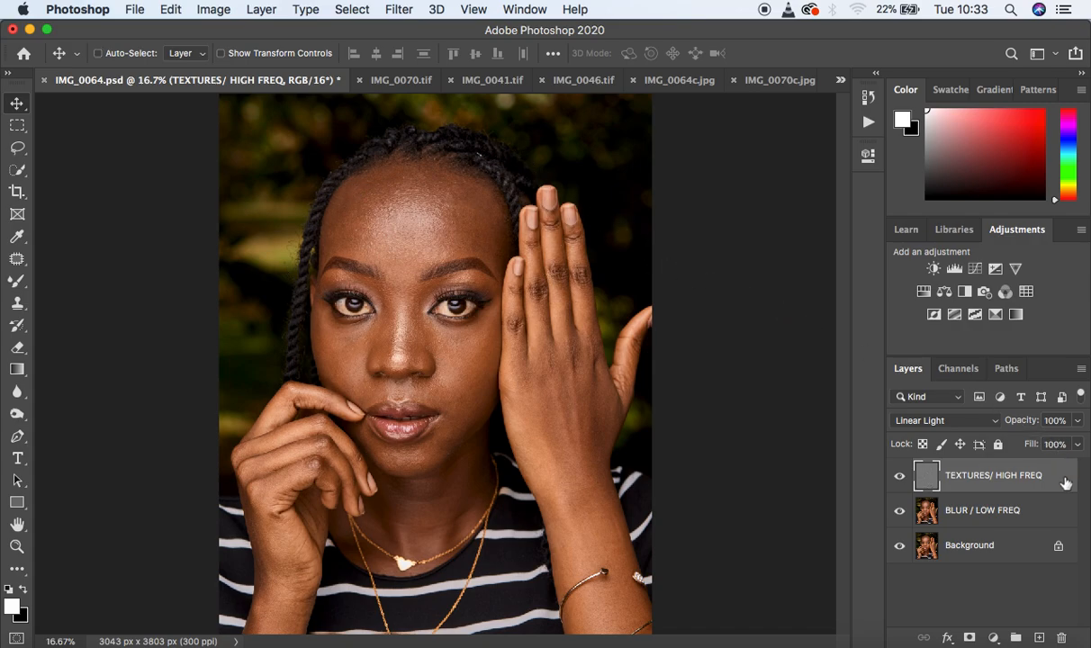
# Group the TEXTURES/ HIGH FREQ and BLUR / LOW FREQ layers and name the group "freq separation"
pyautogui.keyDown('shift'); pyautogui.click(1051, 514); pyautogui.keyUp('shift')
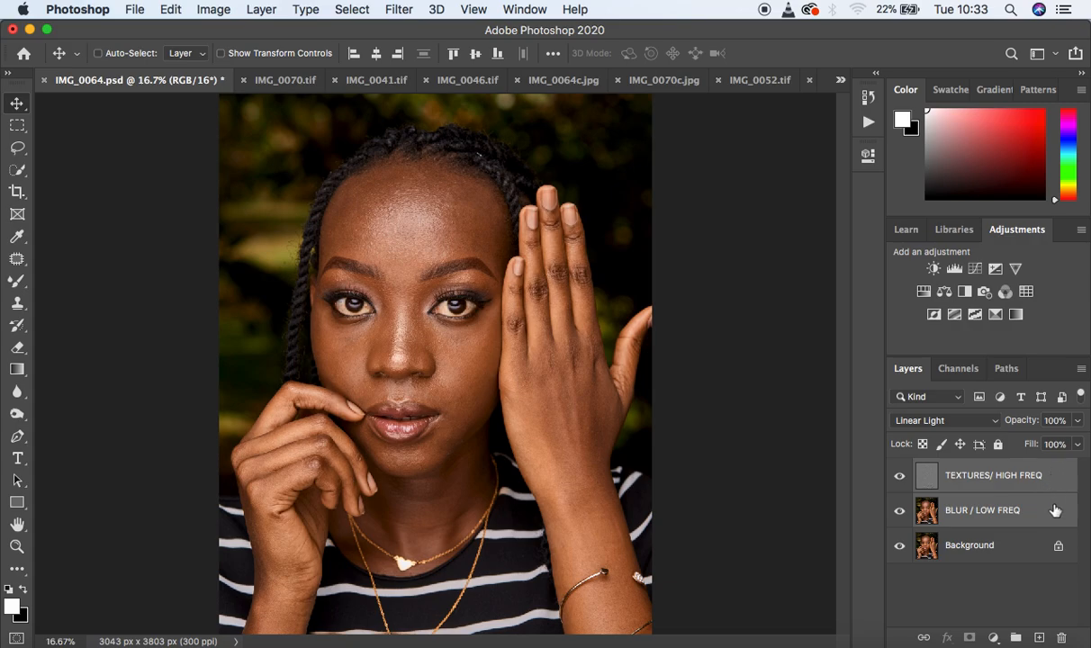
pyautogui.press('super+g')
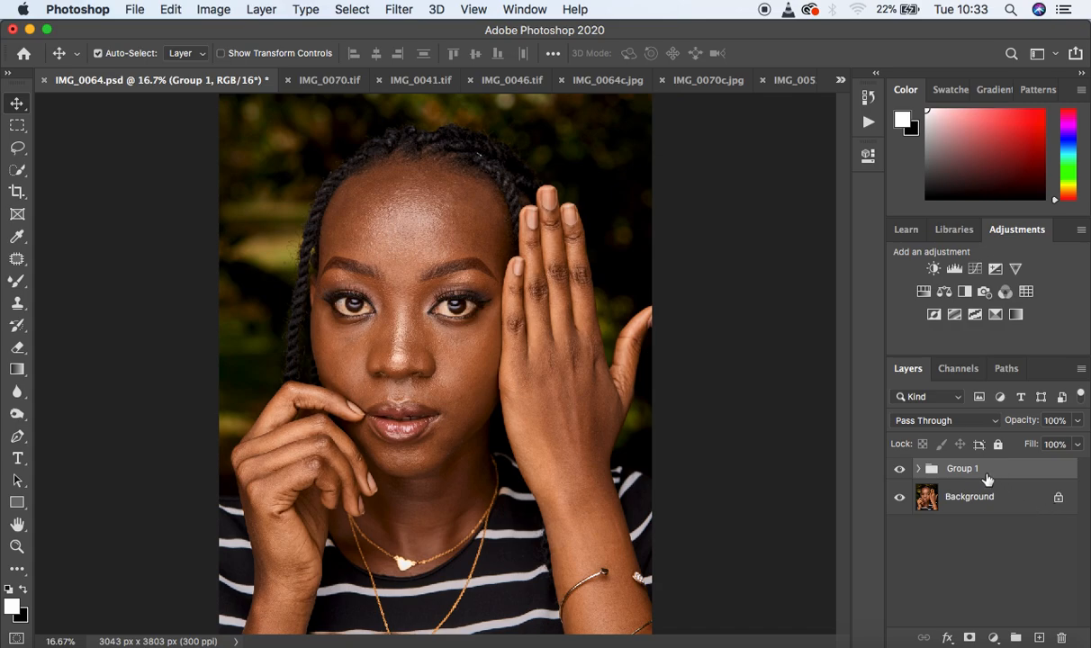
pyautogui.doubleClick(963, 469)
pyautogui.write('freq separation')
pyautogui.press('Return')
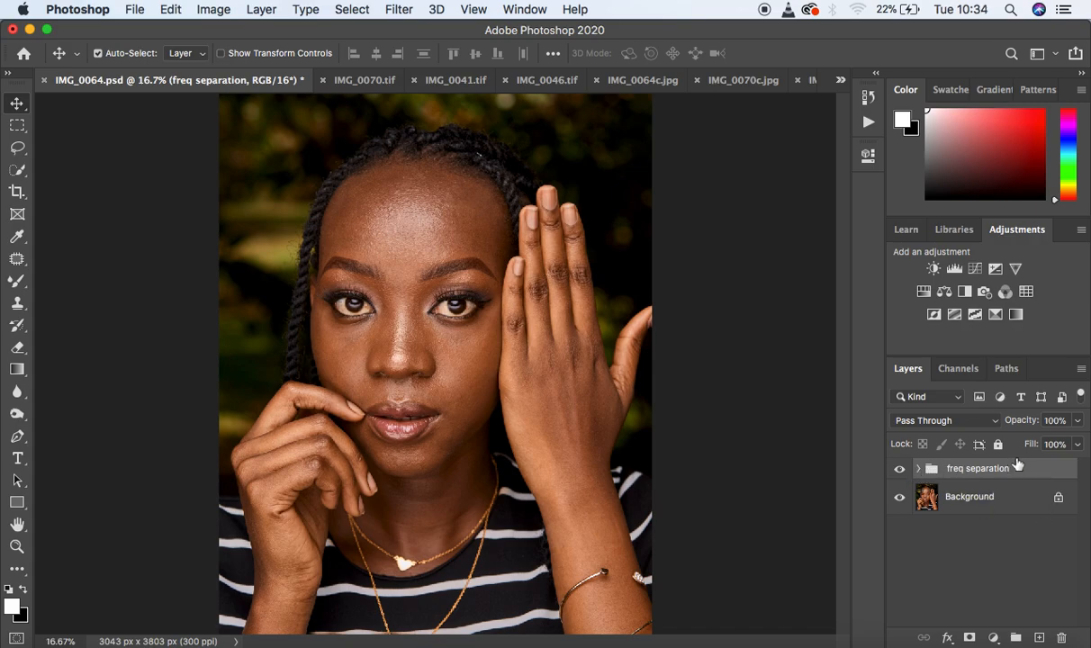
# Add a Black & White adjustment layer above TEXTURES/ HIGH FREQ inside the freq separation group, with Reds set to 0
pyautogui.click(919, 469)
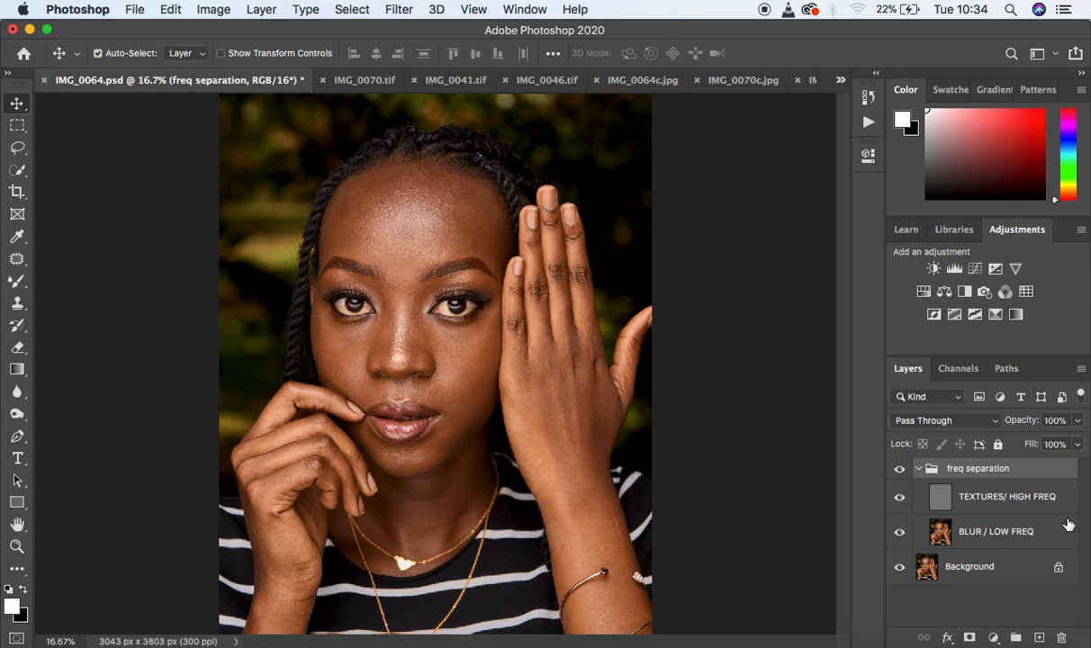
pyautogui.click(980, 490)
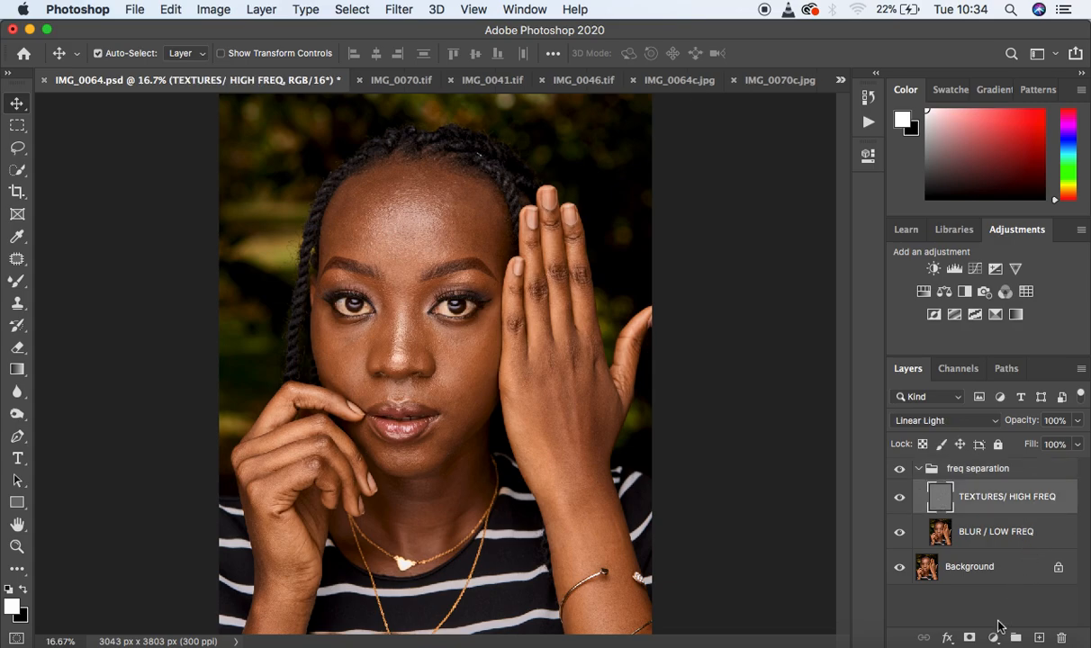
pyautogui.click(994, 637)
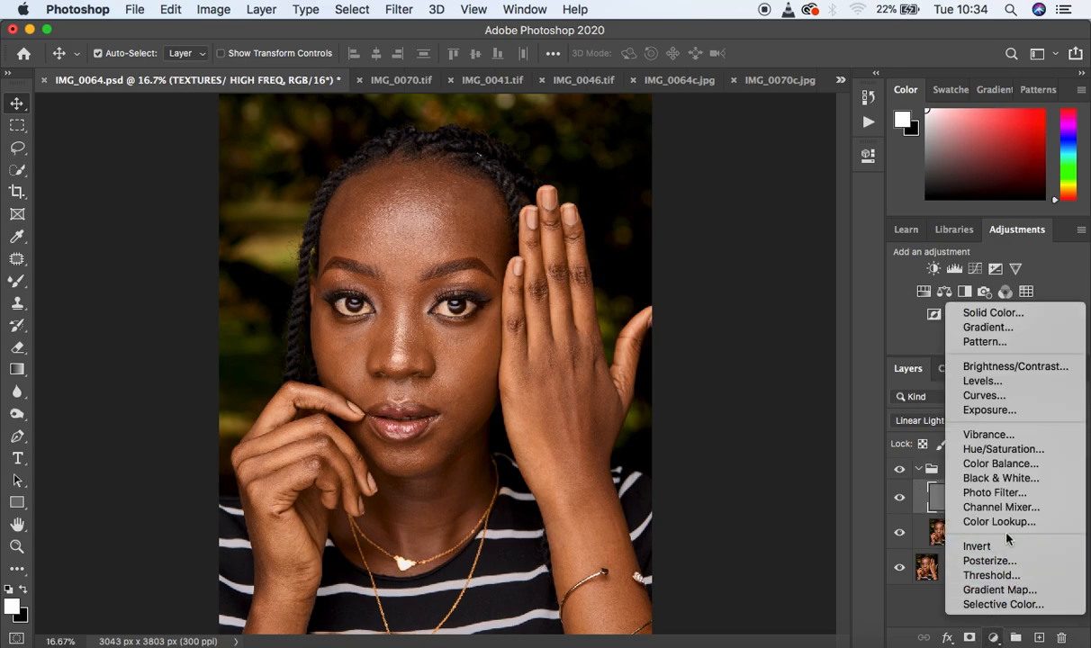
pyautogui.click(999, 478)
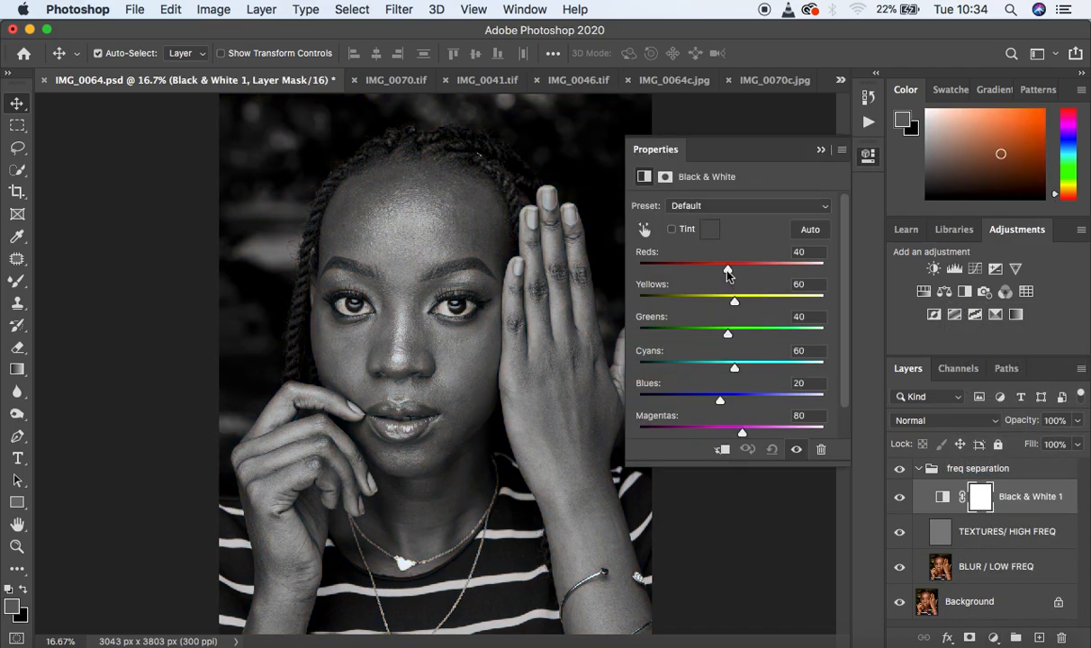
pyautogui.moveTo(728, 271); pyautogui.dragTo(711, 270)
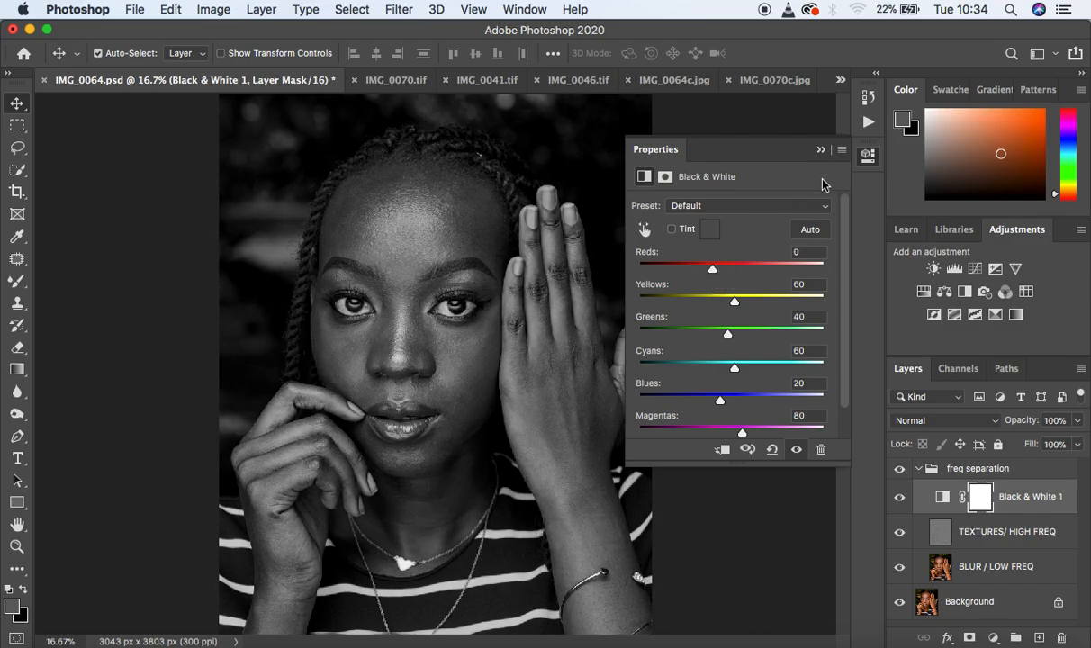
pyautogui.click(820, 150)
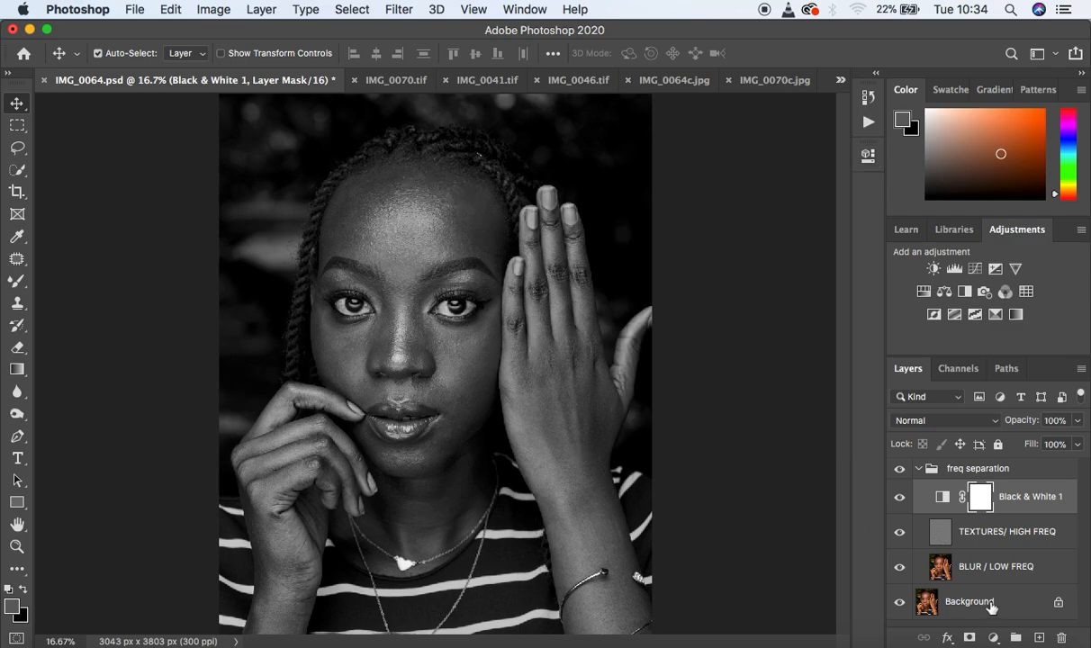
# Select the BLUR / LOW FREQ layer and activate the Mixer Brush tool
pyautogui.click(990, 566)
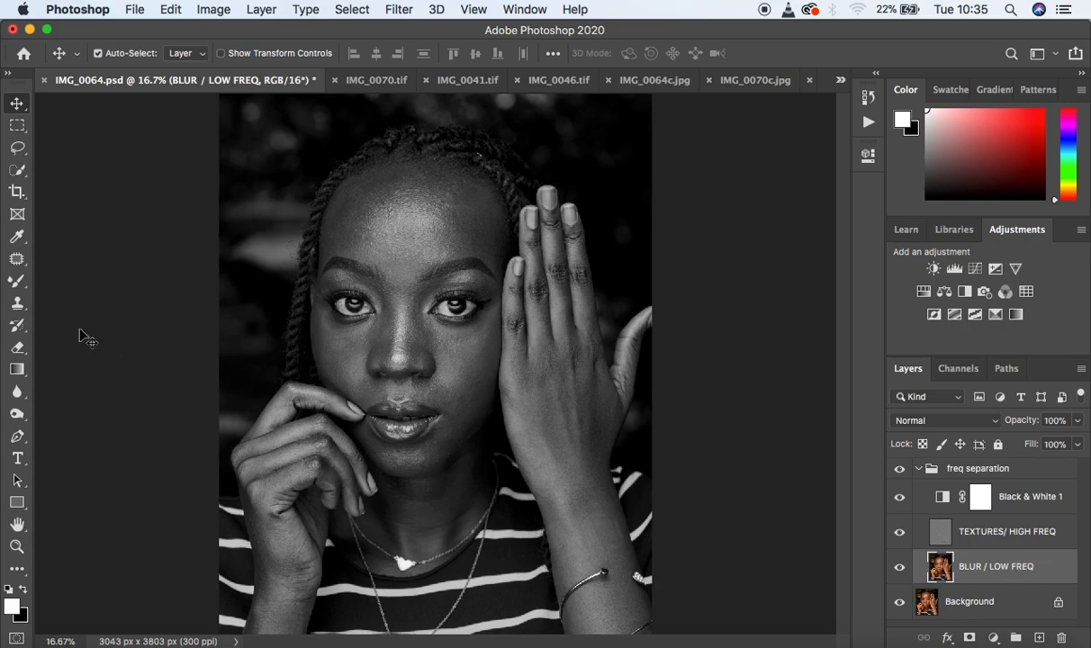
pyautogui.click(15, 283)
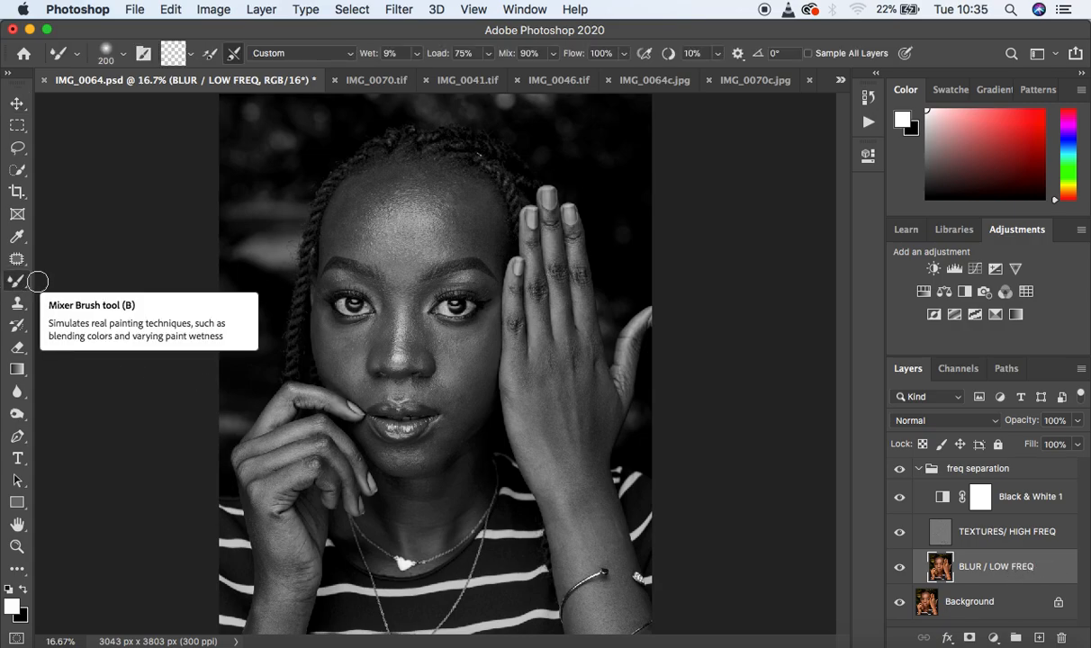
pyautogui.rightClick(17, 288)
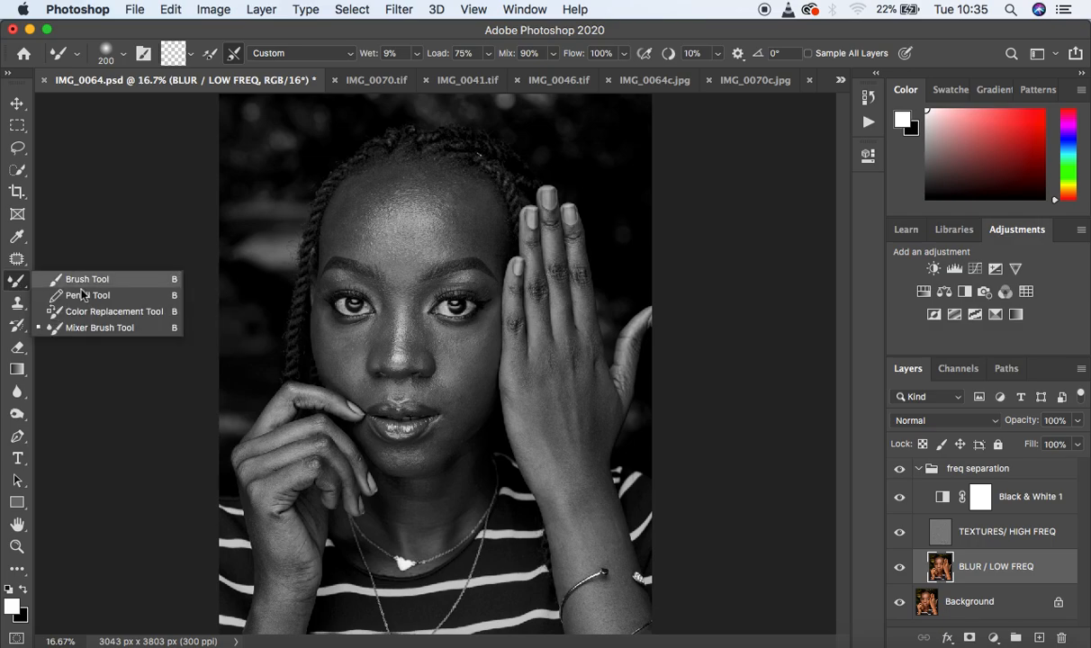
pyautogui.click(81, 324)
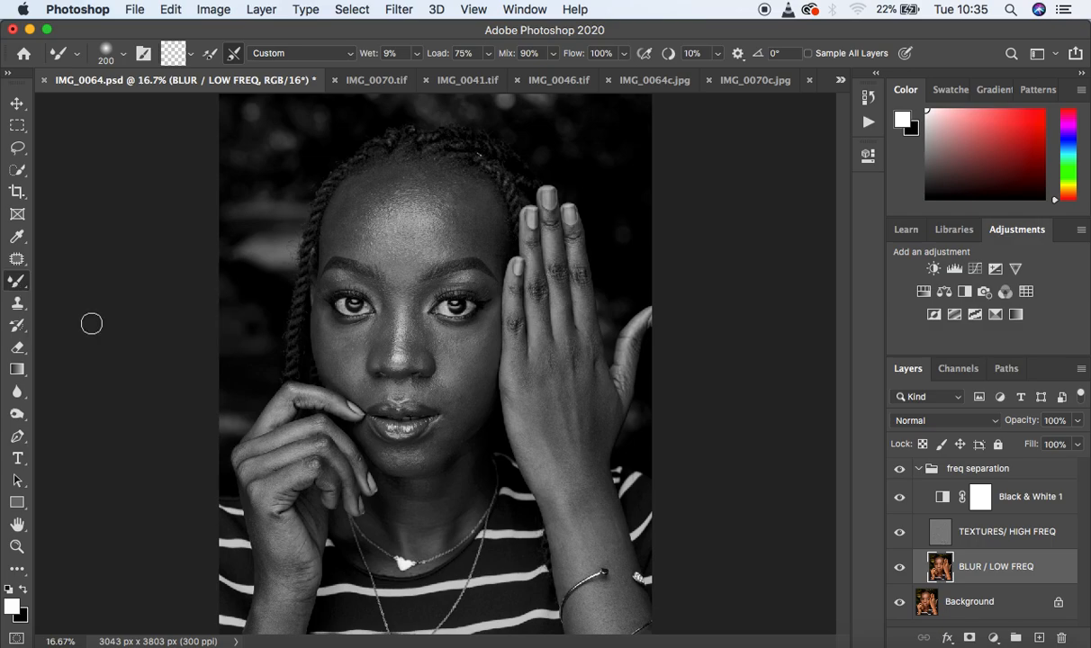
pyautogui.rightClick(25, 286)
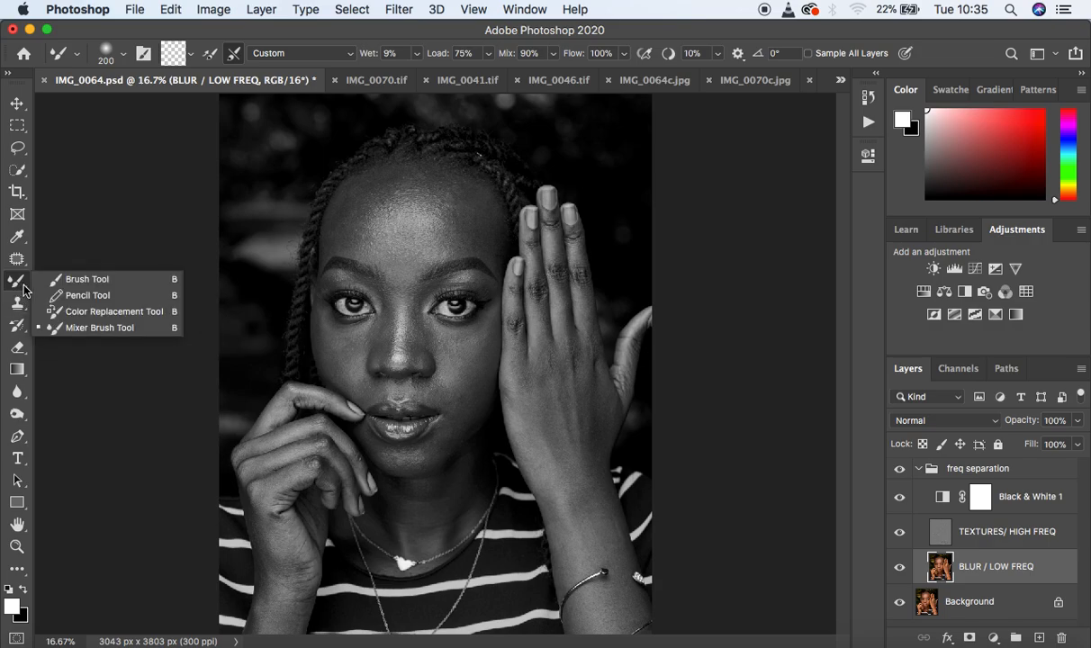
pyautogui.click(81, 326)
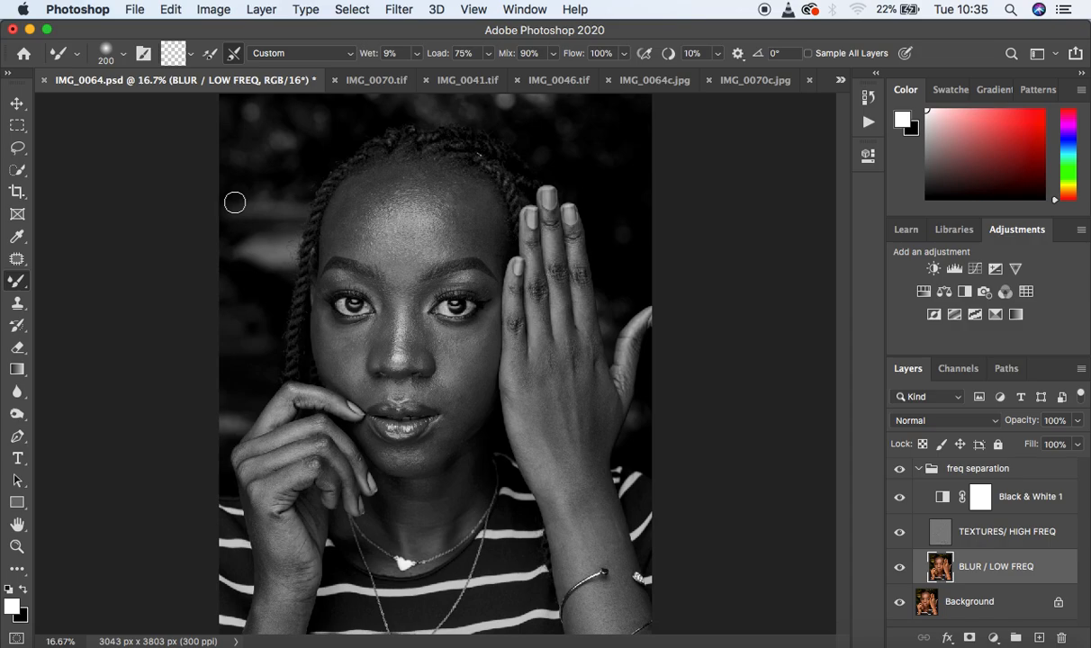
# Clean the Mixer Brush and keep cleaning after each stroke enabled, with loading after each stroke disabled
pyautogui.click(190, 54)
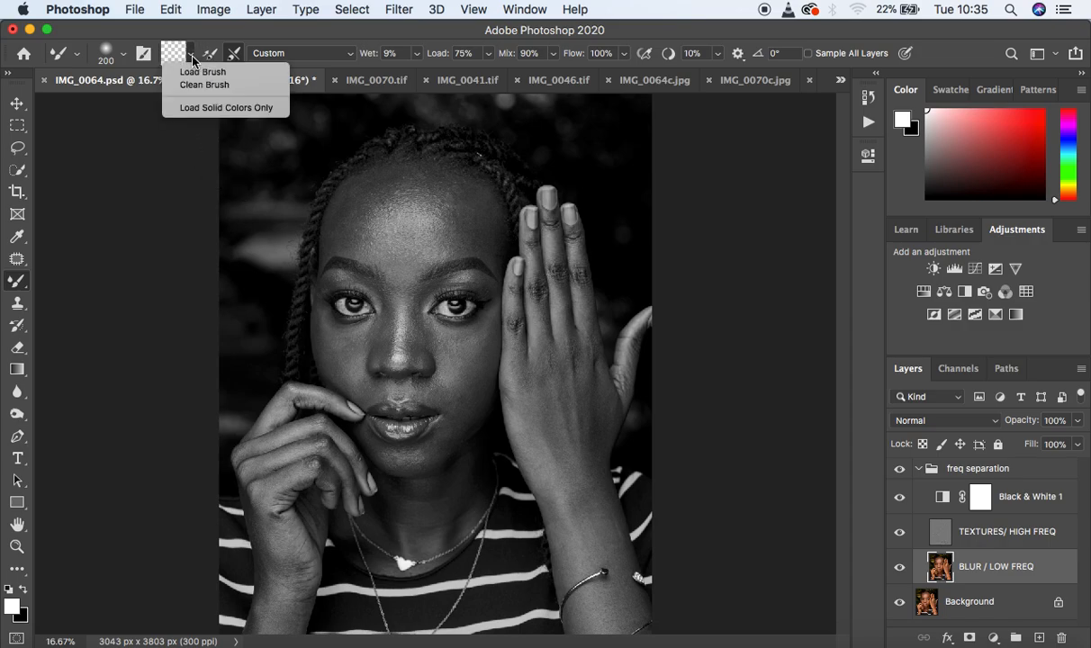
pyautogui.click(196, 84)
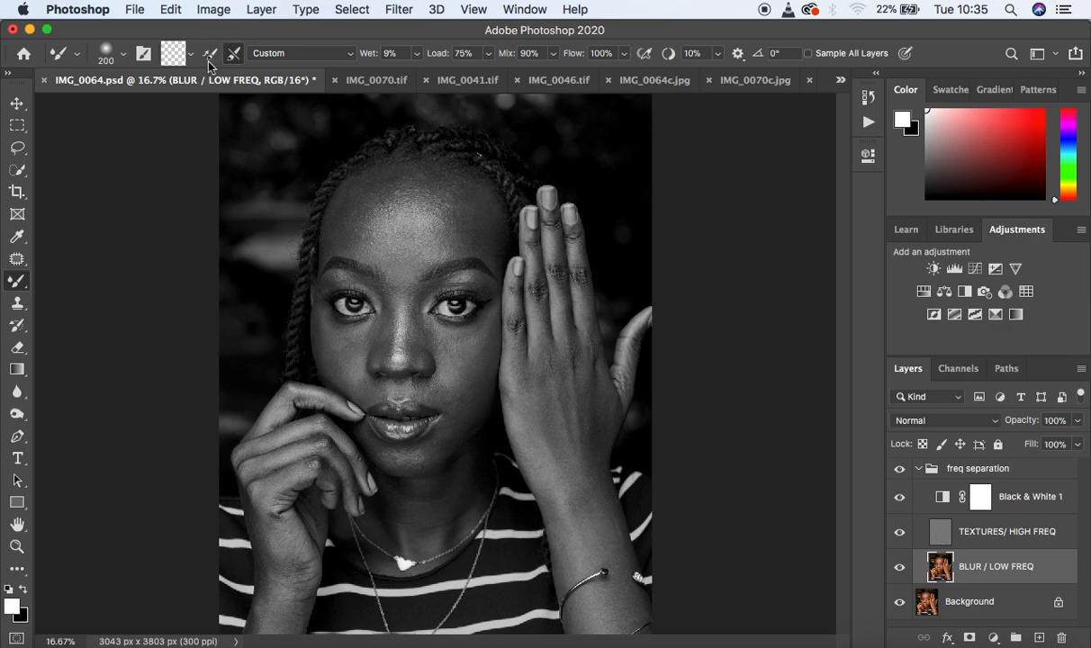
pyautogui.click(210, 61)
pyautogui.click(235, 57)
# Set the Mixer Brush size to 300 for working on the forehead
pyautogui.press(']')
pyautogui.press(']')
pyautogui.press(']')
pyautogui.press(']')
pyautogui.press('super+equal')
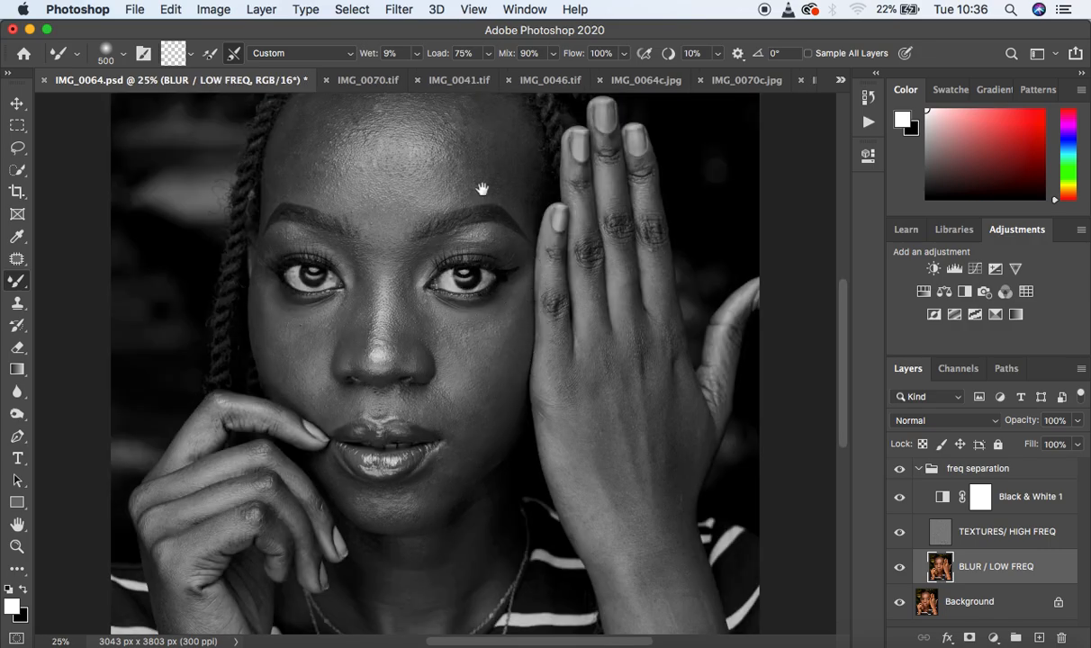
pyautogui.moveTo(484, 187); pyautogui.dragTo(518, 293)
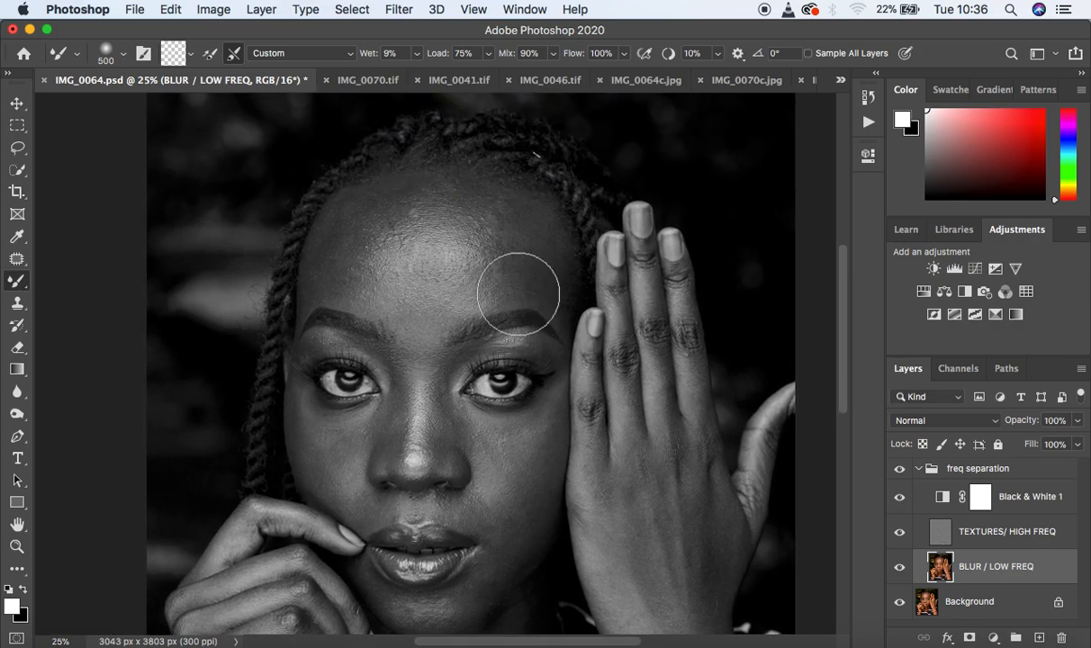
pyautogui.press('[')
pyautogui.press('[')
pyautogui.press('[')
pyautogui.press('[')
pyautogui.press('[')
pyautogui.press(']')
pyautogui.press(']')
pyautogui.press(']')
pyautogui.press(']')
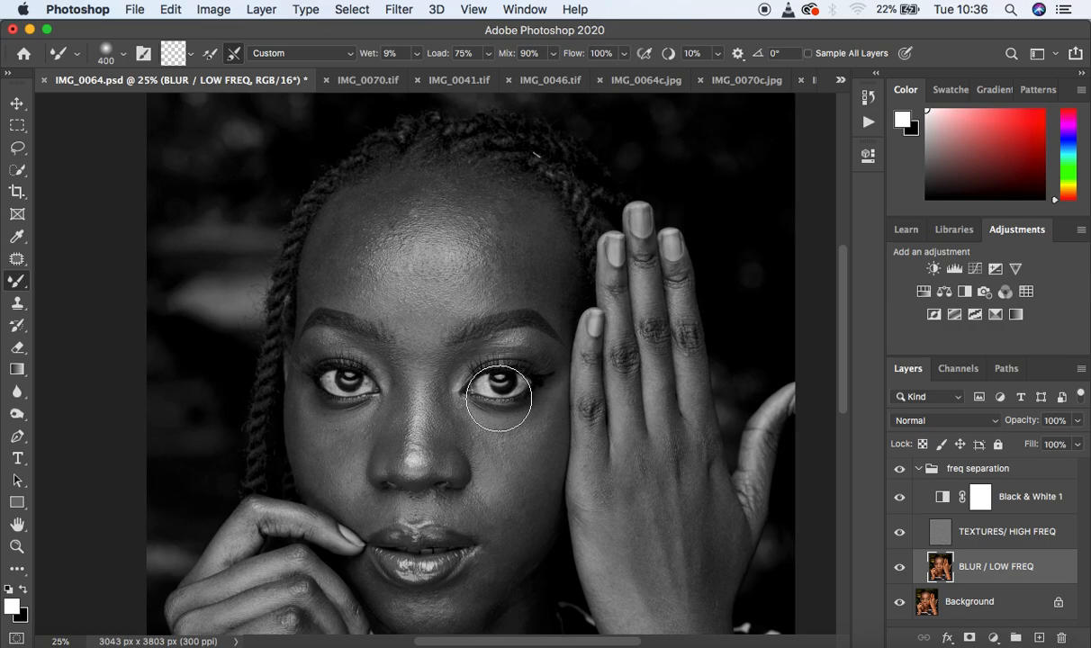
pyautogui.press('[')
pyautogui.press('[')
pyautogui.press(']')
pyautogui.press(']')
pyautogui.press('[')
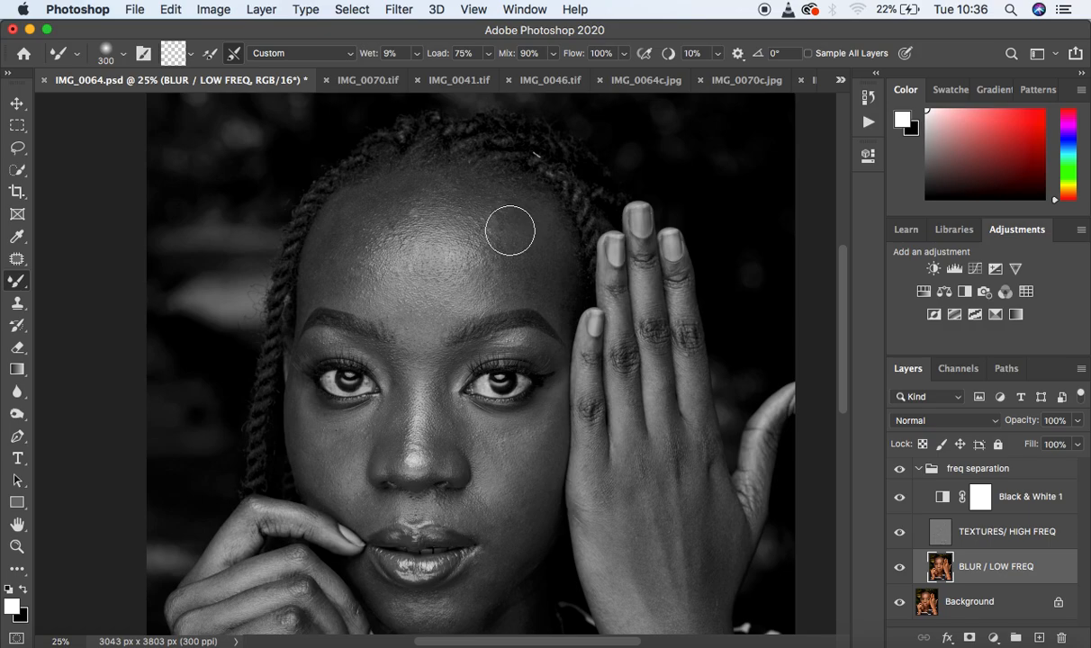
# Blend the skin tones across the whole forehead with the Mixer Brush, reducing the brush size to 250 and finally 100
pyautogui.moveTo(343, 222)
pyautogui.mouseDown()
pyautogui.moveTo(317, 271)
pyautogui.moveTo(333, 227)
pyautogui.moveTo(329, 279)
pyautogui.moveTo(361, 211)
pyautogui.moveTo(350, 220)
pyautogui.moveTo(335, 257)
pyautogui.moveTo(361, 214)
pyautogui.moveTo(399, 188)
pyautogui.moveTo(388, 202)
pyautogui.moveTo(375, 196)
pyautogui.moveTo(424, 188)
pyautogui.moveTo(486, 198)
pyautogui.moveTo(527, 252)
pyautogui.moveTo(515, 217)
pyautogui.moveTo(527, 225)
pyautogui.moveTo(541, 269)
pyautogui.moveTo(467, 198)
pyautogui.moveTo(510, 216)
pyautogui.moveTo(467, 191)
pyautogui.moveTo(444, 189)
pyautogui.moveTo(495, 216)
pyautogui.moveTo(522, 273)
pyautogui.moveTo(520, 263)
pyautogui.moveTo(534, 273)
pyautogui.moveTo(527, 285)
pyautogui.moveTo(563, 322)
pyautogui.moveTo(558, 304)
pyautogui.moveTo(508, 298)
pyautogui.moveTo(524, 280)
pyautogui.moveTo(557, 295)
pyautogui.mouseUp()
pyautogui.press('[')
pyautogui.press('[')
pyautogui.press('[')
pyautogui.press('[')
pyautogui.press(']')
pyautogui.press(']')
pyautogui.press(']')
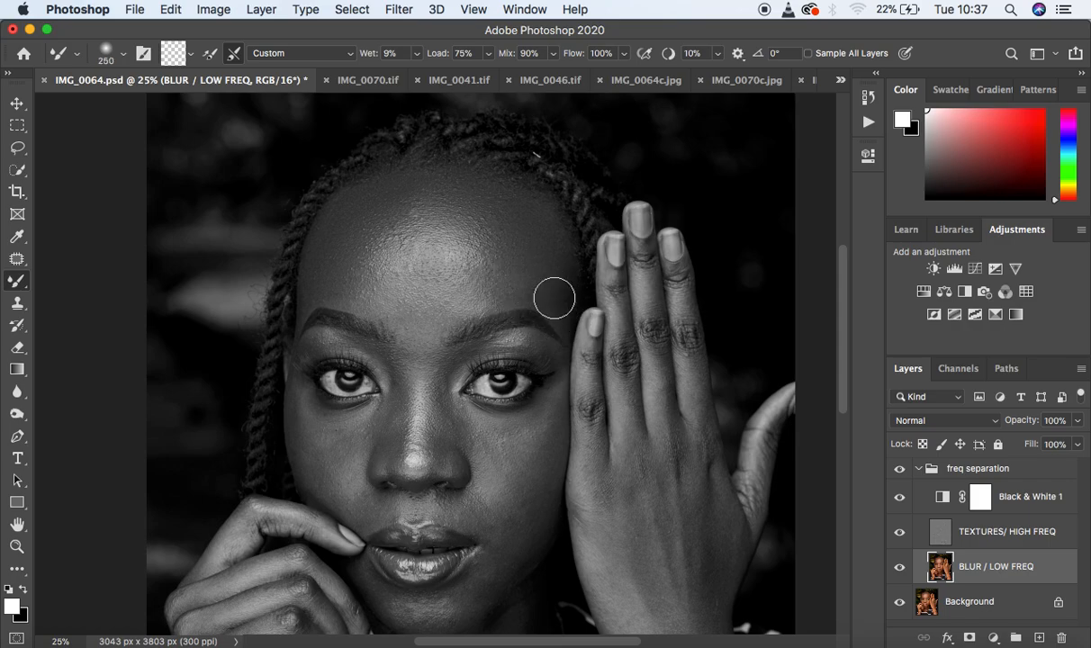
pyautogui.moveTo(515, 238)
pyautogui.mouseDown()
pyautogui.moveTo(490, 244)
pyautogui.moveTo(482, 229)
pyautogui.moveTo(417, 200)
pyautogui.moveTo(464, 212)
pyautogui.moveTo(393, 215)
pyautogui.moveTo(365, 263)
pyautogui.moveTo(381, 239)
pyautogui.moveTo(446, 204)
pyautogui.mouseUp()
pyautogui.moveTo(483, 263)
pyautogui.mouseDown()
pyautogui.moveTo(435, 305)
pyautogui.moveTo(357, 276)
pyautogui.moveTo(414, 304)
pyautogui.moveTo(437, 292)
pyautogui.moveTo(430, 240)
pyautogui.moveTo(390, 221)
pyautogui.moveTo(431, 194)
pyautogui.moveTo(463, 233)
pyautogui.moveTo(471, 263)
pyautogui.moveTo(459, 275)
pyautogui.mouseUp()
pyautogui.moveTo(369, 286)
pyautogui.mouseDown()
pyautogui.moveTo(360, 251)
pyautogui.moveTo(369, 194)
pyautogui.moveTo(436, 194)
pyautogui.mouseUp()
pyautogui.moveTo(341, 270)
pyautogui.mouseDown()
pyautogui.moveTo(339, 256)
pyautogui.moveTo(335, 279)
pyautogui.moveTo(300, 312)
pyautogui.moveTo(310, 300)
pyautogui.mouseUp()
pyautogui.press('[')
pyautogui.press('[')
pyautogui.press('[')
# Hide the Black & White 1 layer and compare the forehead with the freq separation group off and on
pyautogui.click(899, 497)
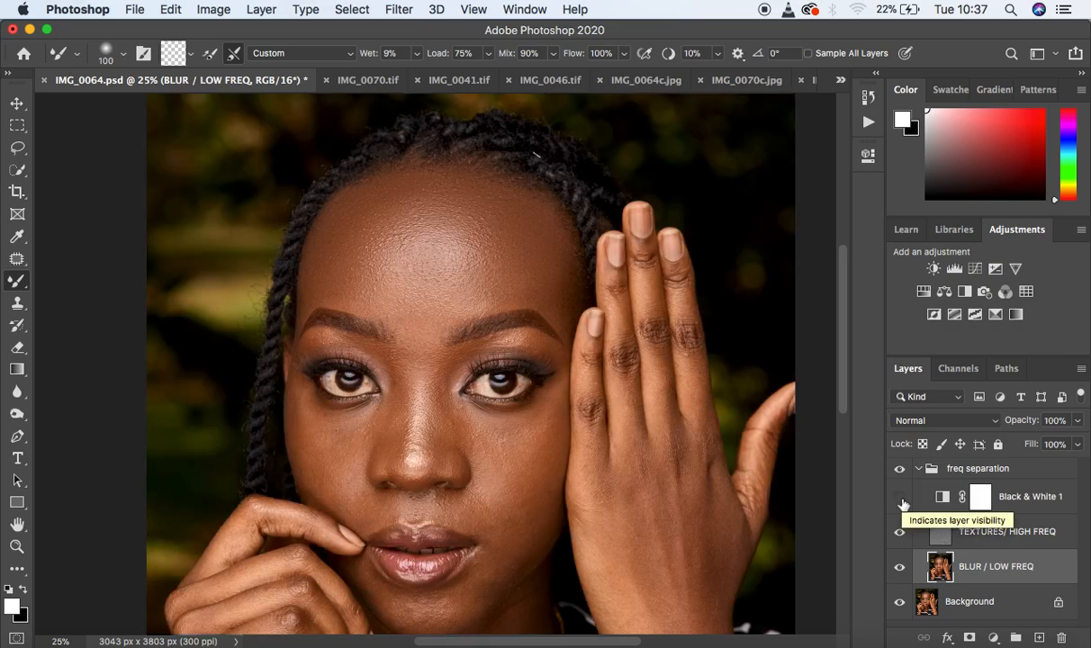
pyautogui.click(898, 468)
pyautogui.click(898, 468)
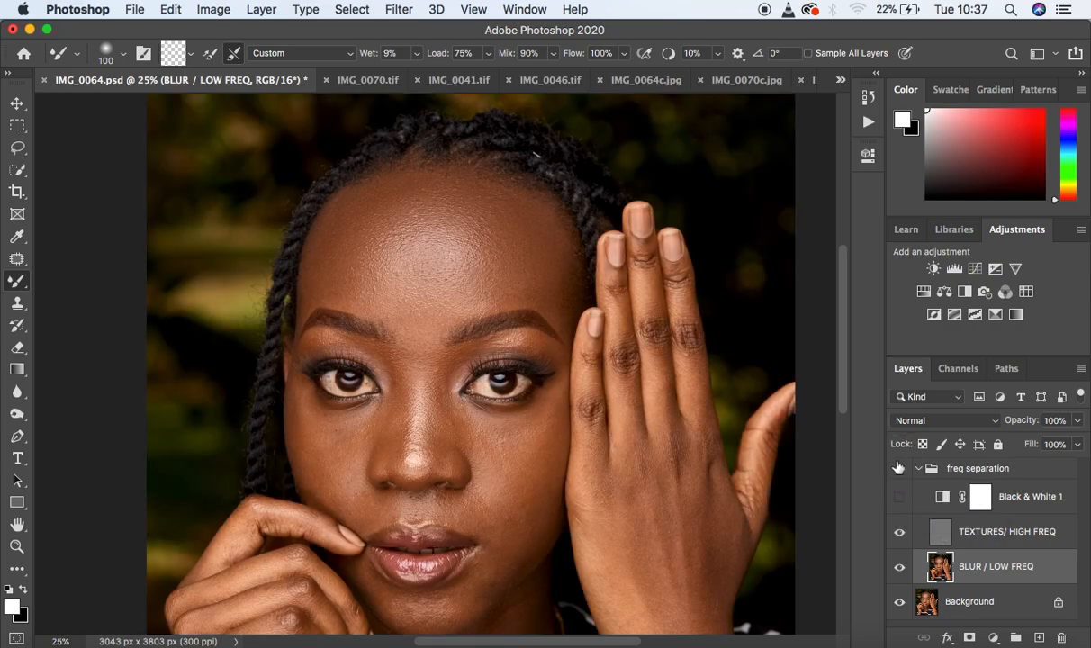
pyautogui.click(898, 468)
pyautogui.click(899, 468)
pyautogui.click(899, 468)
pyautogui.click(899, 468)
pyautogui.click(898, 468)
pyautogui.click(898, 468)
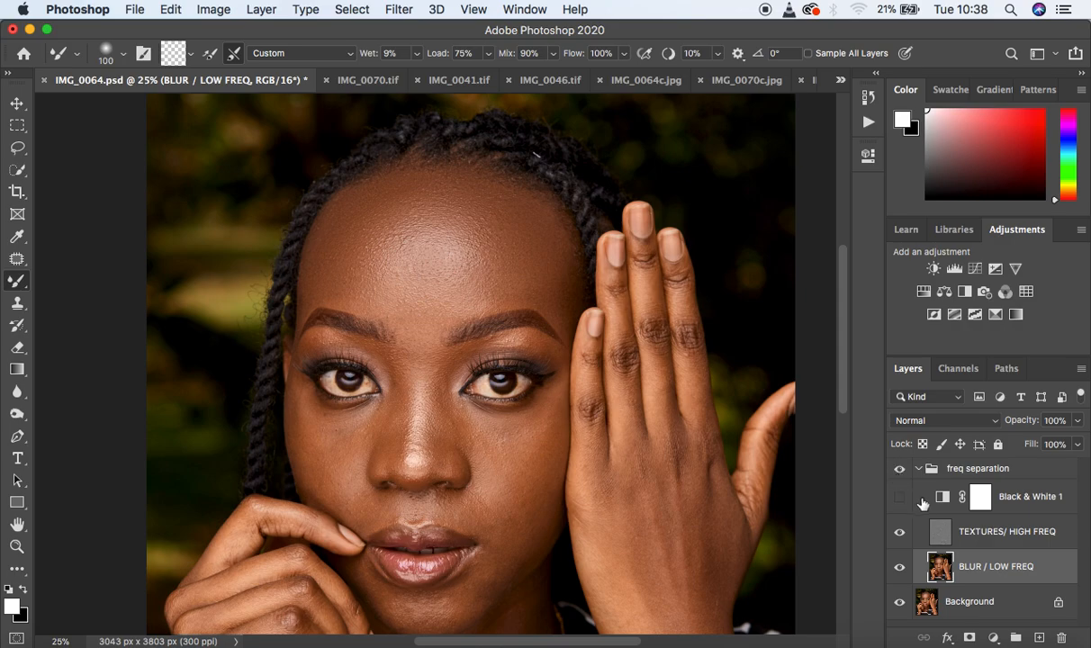
# Blend the colour transitions above both eyebrows and along the forehead's edge with the Mixer Brush
pyautogui.moveTo(536, 283)
pyautogui.mouseDown()
pyautogui.moveTo(527, 293)
pyautogui.moveTo(559, 306)
pyautogui.moveTo(525, 294)
pyautogui.moveTo(493, 304)
pyautogui.mouseUp()
pyautogui.moveTo(350, 290)
pyautogui.mouseDown()
pyautogui.moveTo(339, 288)
pyautogui.moveTo(339, 266)
pyautogui.moveTo(304, 300)
pyautogui.mouseUp()
pyautogui.moveTo(335, 263); pyautogui.dragTo(321, 234)
# Show the Black & White 1 layer and blend the tones of both cheeks and the area above the brow with the Mixer Brush
pyautogui.click(899, 497)
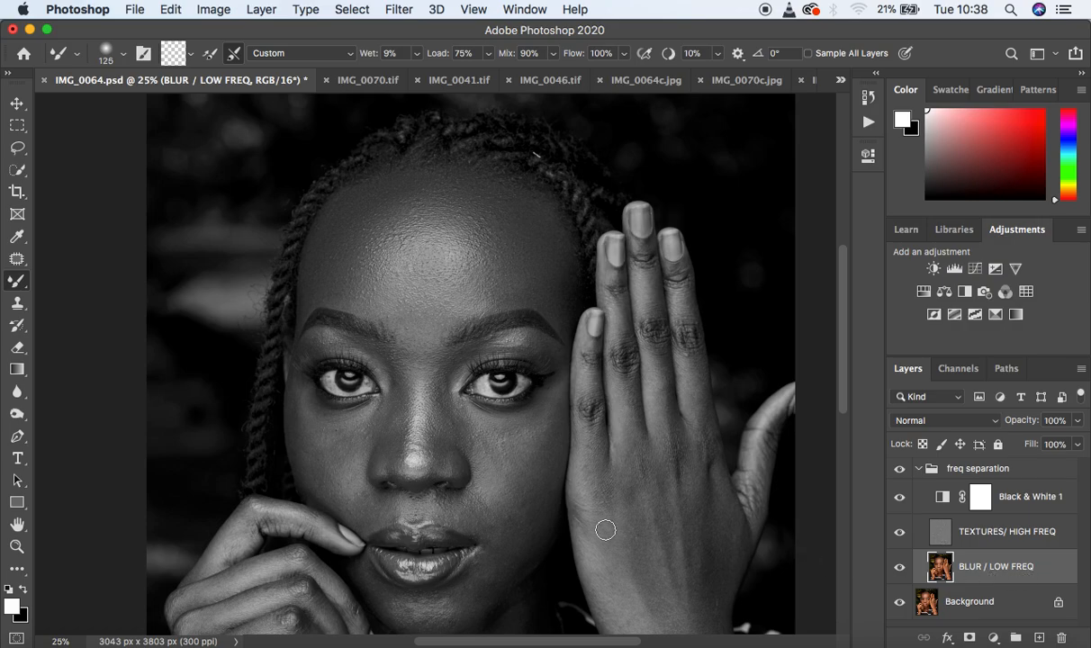
pyautogui.moveTo(310, 425)
pyautogui.mouseDown()
pyautogui.moveTo(357, 433)
pyautogui.moveTo(309, 426)
pyautogui.moveTo(297, 405)
pyautogui.moveTo(304, 424)
pyautogui.moveTo(332, 426)
pyautogui.moveTo(308, 416)
pyautogui.moveTo(284, 378)
pyautogui.mouseUp()
pyautogui.moveTo(360, 432)
pyautogui.mouseDown()
pyautogui.moveTo(311, 441)
pyautogui.moveTo(325, 452)
pyautogui.moveTo(307, 457)
pyautogui.moveTo(323, 485)
pyautogui.moveTo(284, 396)
pyautogui.moveTo(355, 436)
pyautogui.moveTo(310, 423)
pyautogui.moveTo(290, 371)
pyautogui.mouseUp()
pyautogui.moveTo(542, 434)
pyautogui.mouseDown()
pyautogui.moveTo(487, 437)
pyautogui.moveTo(500, 460)
pyautogui.moveTo(536, 414)
pyautogui.moveTo(553, 419)
pyautogui.moveTo(530, 488)
pyautogui.moveTo(560, 412)
pyautogui.moveTo(552, 404)
pyautogui.moveTo(549, 433)
pyautogui.moveTo(548, 414)
pyautogui.moveTo(530, 446)
pyautogui.moveTo(504, 513)
pyautogui.mouseUp()
pyautogui.press(']')
pyautogui.press(']')
pyautogui.press('[')
pyautogui.press('[')
pyautogui.moveTo(325, 474)
pyautogui.mouseDown()
pyautogui.moveTo(328, 497)
pyautogui.moveTo(326, 455)
pyautogui.moveTo(300, 421)
pyautogui.moveTo(338, 475)
pyautogui.mouseUp()
pyautogui.moveTo(511, 501)
pyautogui.mouseDown()
pyautogui.moveTo(516, 518)
pyautogui.moveTo(496, 525)
pyautogui.moveTo(519, 499)
pyautogui.moveTo(513, 485)
pyautogui.moveTo(497, 501)
pyautogui.mouseUp()
pyautogui.moveTo(503, 501); pyautogui.dragTo(505, 504)
pyautogui.moveTo(553, 424)
pyautogui.mouseDown()
pyautogui.moveTo(550, 436)
pyautogui.moveTo(551, 418)
pyautogui.mouseUp()
pyautogui.moveTo(472, 321)
pyautogui.mouseDown()
pyautogui.moveTo(514, 283)
pyautogui.moveTo(480, 294)
pyautogui.moveTo(505, 251)
pyautogui.moveTo(499, 219)
pyautogui.mouseUp()
# Hide the Black & White 1 layer and compare the face with the freq separation group off and on
pyautogui.click(898, 498)
pyautogui.click(899, 469)
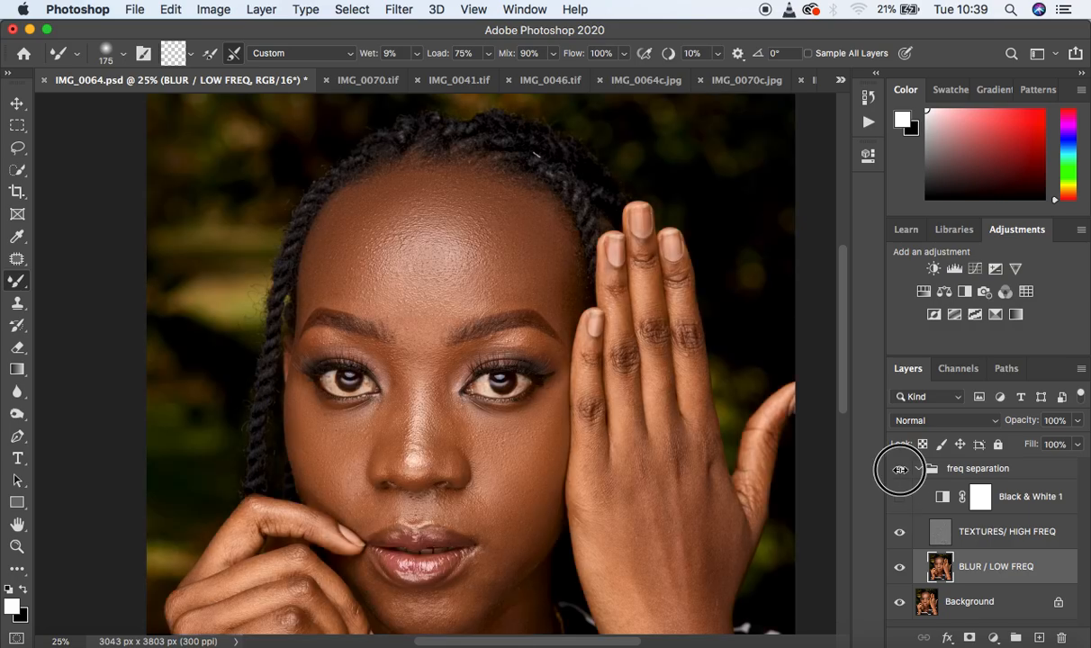
pyautogui.click(900, 470)
# Show the Black & White 1 layer and blend the skin around the mouth, chin and lower cheeks with the Mixer Brush
pyautogui.scroll(-5, 833, 401)
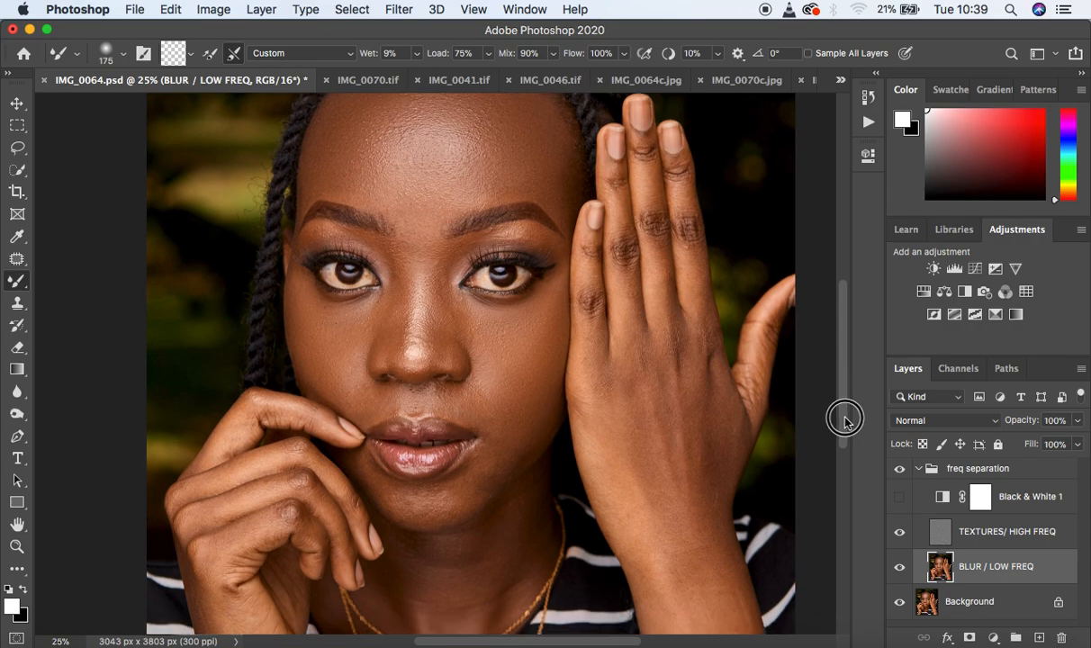
pyautogui.click(899, 497)
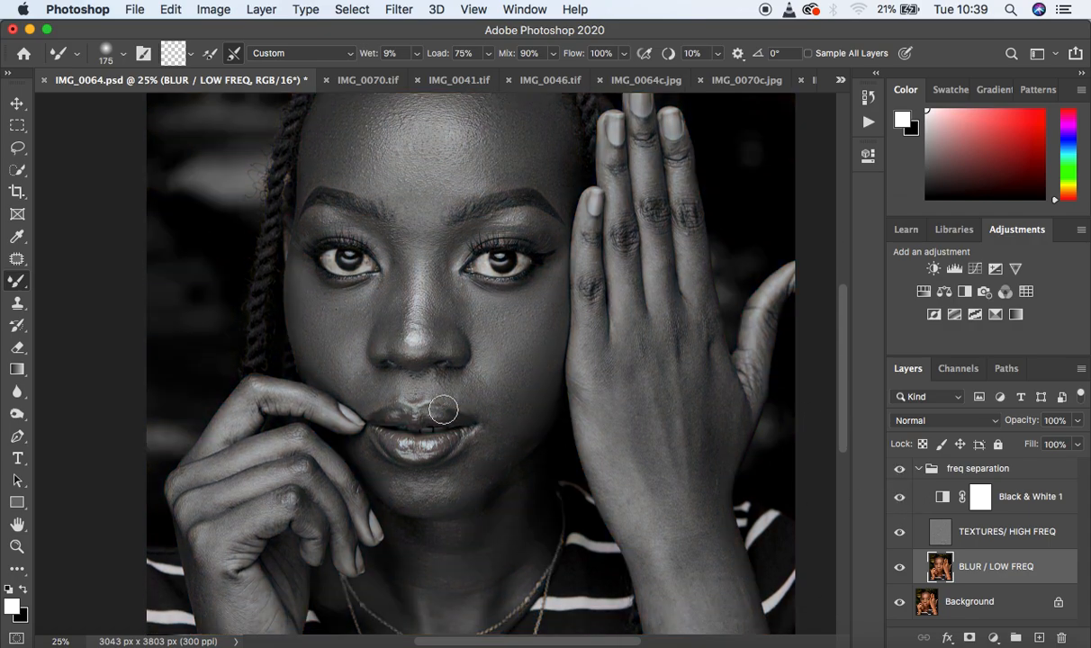
pyautogui.moveTo(476, 395)
pyautogui.mouseDown()
pyautogui.moveTo(502, 431)
pyautogui.moveTo(530, 397)
pyautogui.moveTo(491, 371)
pyautogui.mouseUp()
pyautogui.moveTo(378, 396)
pyautogui.mouseDown()
pyautogui.moveTo(354, 383)
pyautogui.moveTo(379, 381)
pyautogui.moveTo(369, 388)
pyautogui.moveTo(332, 353)
pyautogui.moveTo(352, 336)
pyautogui.moveTo(317, 355)
pyautogui.mouseUp()
pyautogui.moveTo(420, 490)
pyautogui.mouseDown()
pyautogui.moveTo(466, 481)
pyautogui.moveTo(520, 427)
pyautogui.moveTo(495, 460)
pyautogui.mouseUp()
pyautogui.moveTo(385, 482)
pyautogui.mouseDown()
pyautogui.moveTo(360, 446)
pyautogui.moveTo(398, 500)
pyautogui.moveTo(381, 472)
pyautogui.moveTo(441, 485)
pyautogui.moveTo(419, 487)
pyautogui.moveTo(408, 483)
pyautogui.moveTo(456, 477)
pyautogui.moveTo(446, 487)
pyautogui.moveTo(474, 462)
pyautogui.moveTo(465, 487)
pyautogui.moveTo(489, 418)
pyautogui.moveTo(462, 383)
pyautogui.moveTo(481, 402)
pyautogui.moveTo(356, 382)
pyautogui.moveTo(370, 397)
pyautogui.moveTo(359, 393)
pyautogui.moveTo(383, 387)
pyautogui.moveTo(343, 385)
pyautogui.moveTo(320, 342)
pyautogui.mouseUp()
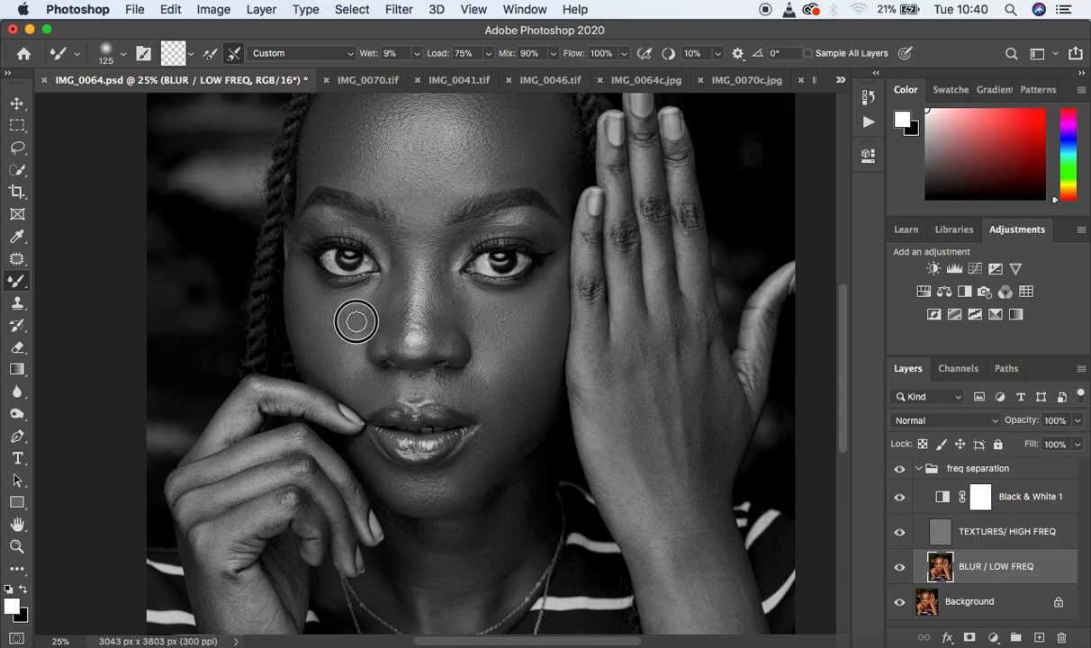
# Blend the tones along the nose and between the eyebrows using the Mixer Brush at size 125
pyautogui.moveTo(400, 263)
pyautogui.mouseDown()
pyautogui.moveTo(392, 333)
pyautogui.moveTo(387, 249)
pyautogui.moveTo(439, 274)
pyautogui.moveTo(433, 326)
pyautogui.moveTo(445, 284)
pyautogui.moveTo(438, 252)
pyautogui.moveTo(440, 310)
pyautogui.moveTo(436, 268)
pyautogui.moveTo(455, 227)
pyautogui.moveTo(403, 236)
pyautogui.mouseUp()
pyautogui.moveTo(443, 305)
pyautogui.mouseDown()
pyautogui.moveTo(462, 354)
pyautogui.moveTo(451, 278)
pyautogui.moveTo(434, 254)
pyautogui.moveTo(441, 241)
pyautogui.moveTo(409, 247)
pyautogui.mouseUp()
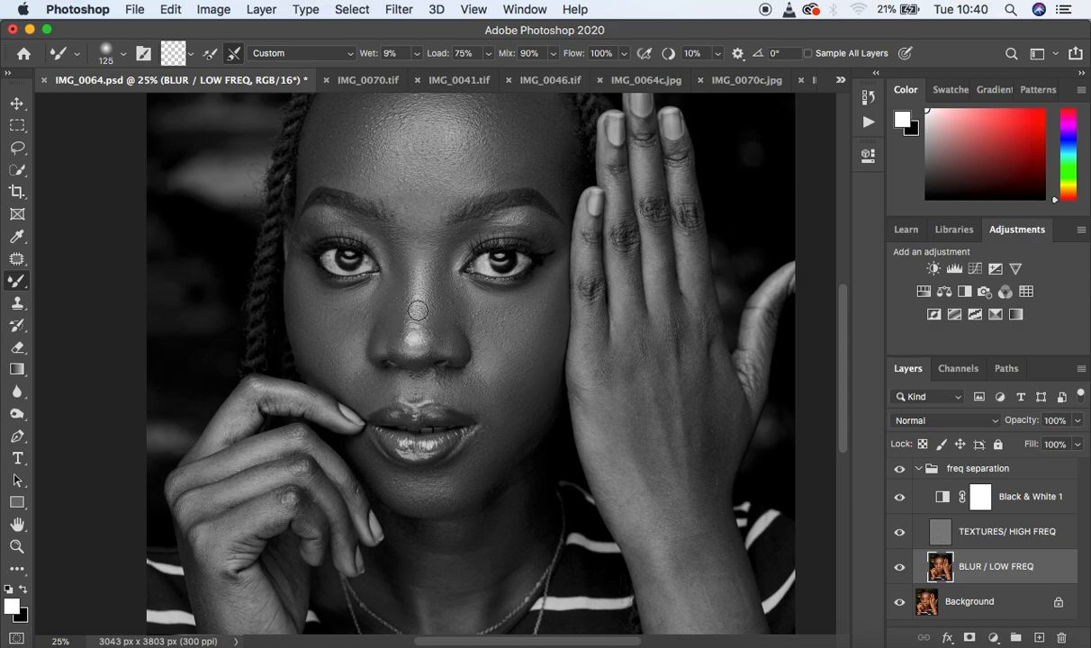
pyautogui.moveTo(396, 285); pyautogui.dragTo(393, 352)
pyautogui.moveTo(441, 313)
pyautogui.mouseDown()
pyautogui.moveTo(431, 348)
pyautogui.moveTo(414, 323)
pyautogui.moveTo(411, 333)
pyautogui.moveTo(415, 303)
pyautogui.moveTo(397, 250)
pyautogui.moveTo(400, 240)
pyautogui.moveTo(404, 258)
pyautogui.moveTo(431, 274)
pyautogui.mouseUp()
pyautogui.moveTo(413, 224); pyautogui.dragTo(433, 221)
# Even out the remaining uneven tones around the eyes, cheek, upper lip, chin, brows and nose with the Mixer Brush
pyautogui.moveTo(515, 221)
pyautogui.mouseDown()
pyautogui.moveTo(531, 224)
pyautogui.moveTo(509, 219)
pyautogui.mouseUp()
pyautogui.moveTo(303, 210)
pyautogui.mouseDown()
pyautogui.moveTo(384, 234)
pyautogui.moveTo(389, 266)
pyautogui.mouseUp()
pyautogui.moveTo(335, 312)
pyautogui.mouseDown()
pyautogui.moveTo(341, 334)
pyautogui.moveTo(317, 324)
pyautogui.moveTo(306, 347)
pyautogui.mouseUp()
pyautogui.moveTo(360, 388); pyautogui.dragTo(374, 394)
pyautogui.moveTo(362, 456)
pyautogui.mouseDown()
pyautogui.moveTo(393, 494)
pyautogui.moveTo(432, 506)
pyautogui.moveTo(487, 465)
pyautogui.moveTo(487, 418)
pyautogui.moveTo(487, 428)
pyautogui.moveTo(516, 397)
pyautogui.mouseUp()
pyautogui.moveTo(523, 187)
pyautogui.mouseDown()
pyautogui.moveTo(550, 185)
pyautogui.moveTo(443, 246)
pyautogui.moveTo(376, 231)
pyautogui.moveTo(397, 252)
pyautogui.mouseUp()
pyautogui.moveTo(397, 300)
pyautogui.mouseDown()
pyautogui.moveTo(397, 337)
pyautogui.moveTo(433, 333)
pyautogui.mouseUp()
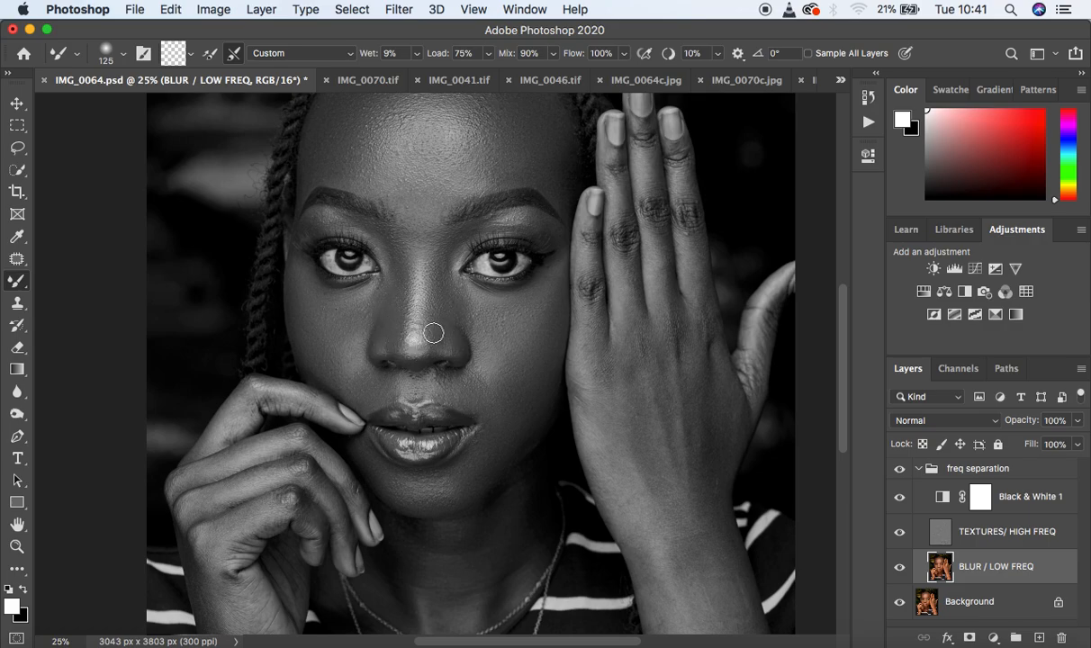
# Hide the Black & White 1 layer and review the whole portrait in colour at a reduced zoom
pyautogui.press('super+minus')
pyautogui.press('super+minus')
pyautogui.press('super+minus')
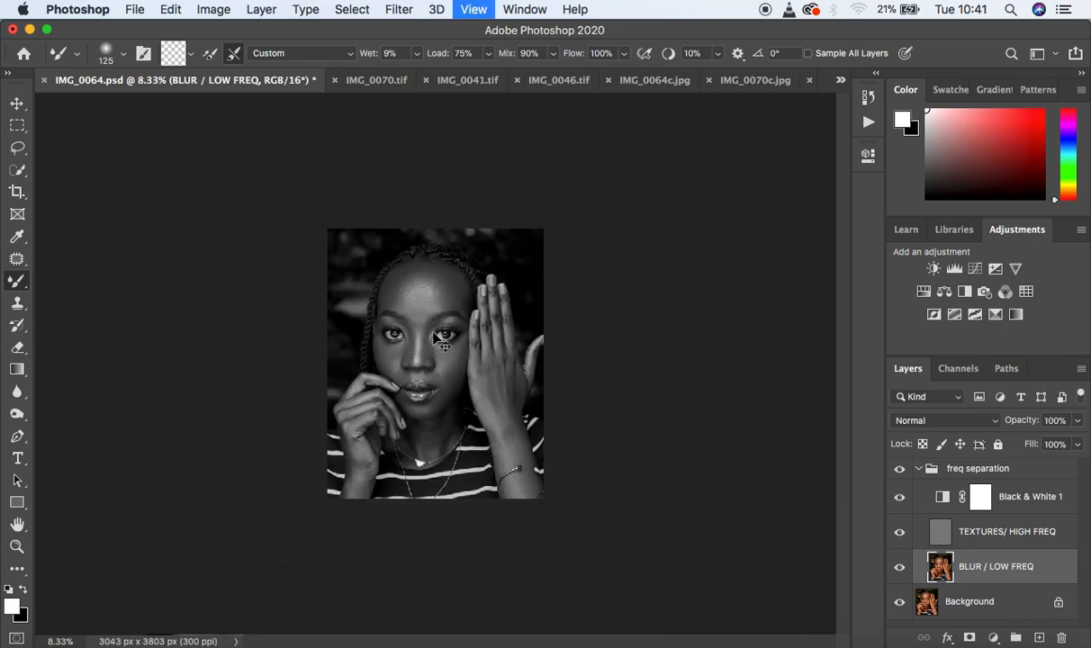
pyautogui.press('super+plus')
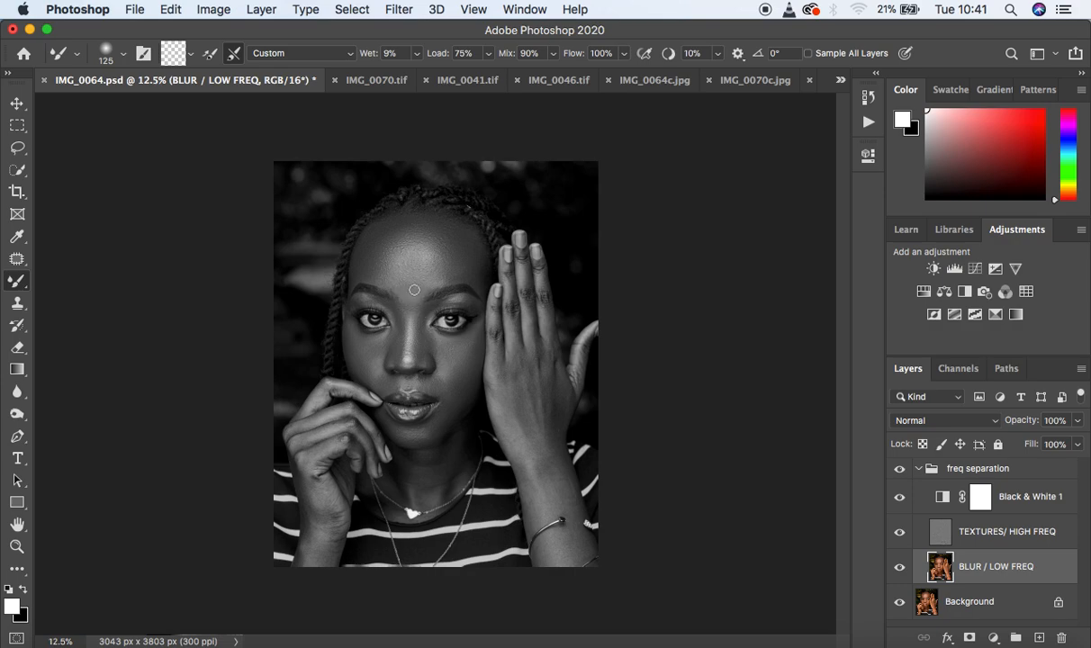
pyautogui.click(899, 497)
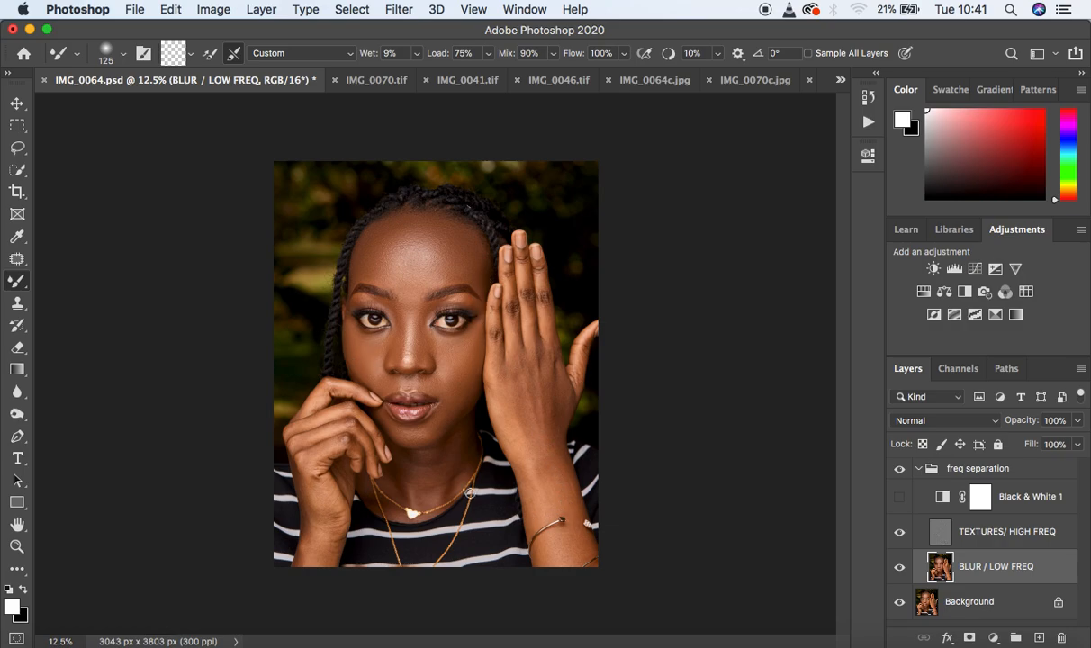
# Show the Black & White 1 layer and blend the neck's skin tones with the Mixer Brush at size 250
pyautogui.press('super+equal')
pyautogui.press('super+equal')
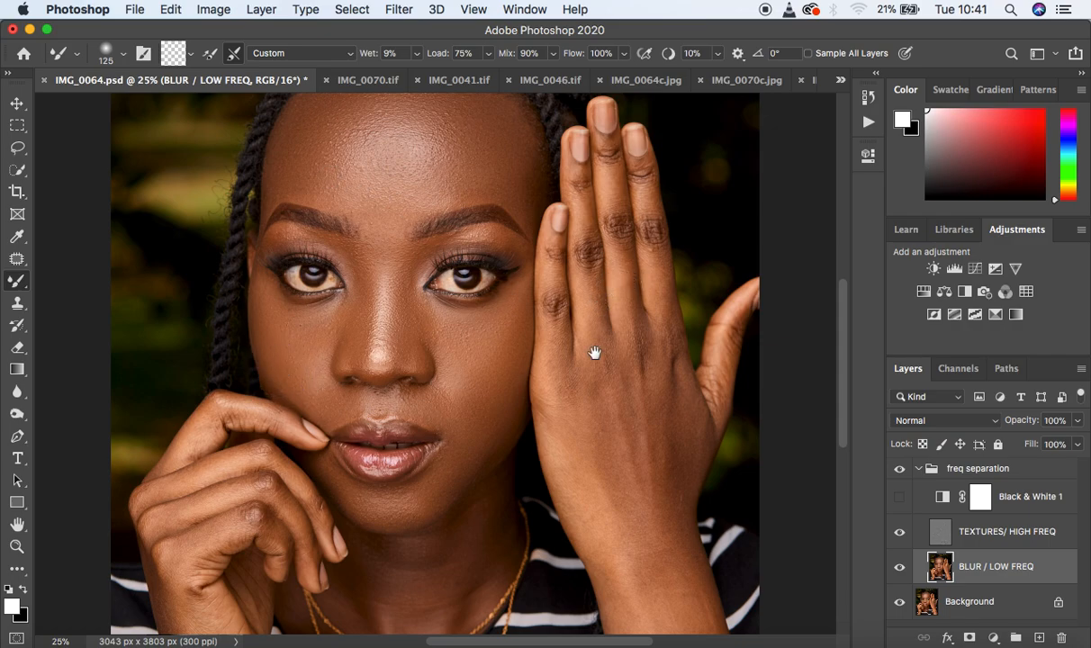
pyautogui.moveTo(594, 353); pyautogui.dragTo(601, 215)
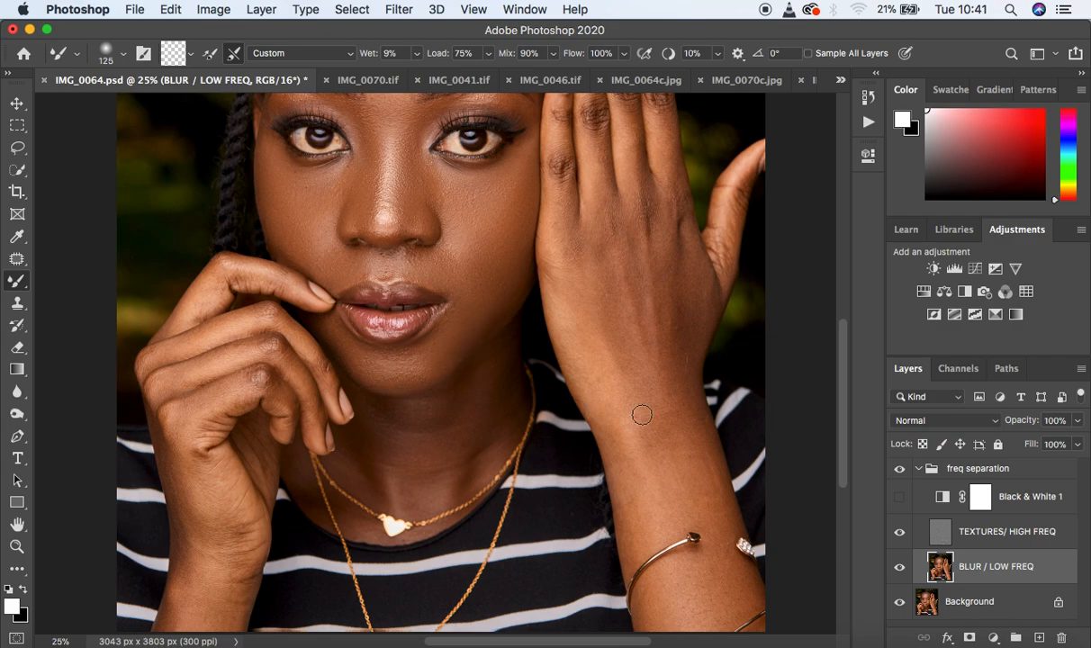
pyautogui.click(903, 496)
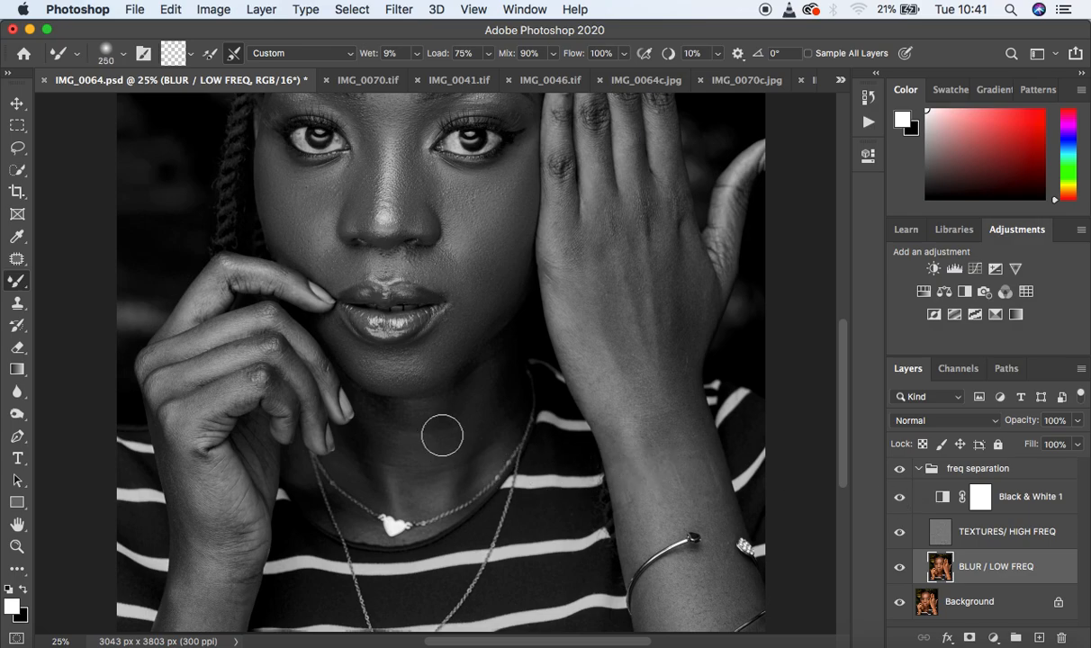
pyautogui.moveTo(442, 436)
pyautogui.mouseDown()
pyautogui.moveTo(426, 419)
pyautogui.moveTo(414, 487)
pyautogui.moveTo(436, 433)
pyautogui.moveTo(429, 443)
pyautogui.moveTo(382, 426)
pyautogui.moveTo(388, 462)
pyautogui.moveTo(397, 458)
pyautogui.moveTo(377, 437)
pyautogui.mouseUp()
pyautogui.moveTo(480, 383)
pyautogui.mouseDown()
pyautogui.moveTo(468, 477)
pyautogui.moveTo(474, 432)
pyautogui.moveTo(449, 420)
pyautogui.moveTo(383, 420)
pyautogui.moveTo(359, 468)
pyautogui.moveTo(349, 464)
pyautogui.moveTo(372, 484)
pyautogui.moveTo(400, 409)
pyautogui.mouseUp()
pyautogui.moveTo(490, 375)
pyautogui.mouseDown()
pyautogui.moveTo(461, 382)
pyautogui.moveTo(409, 438)
pyautogui.moveTo(408, 422)
pyautogui.moveTo(410, 450)
pyautogui.mouseUp()
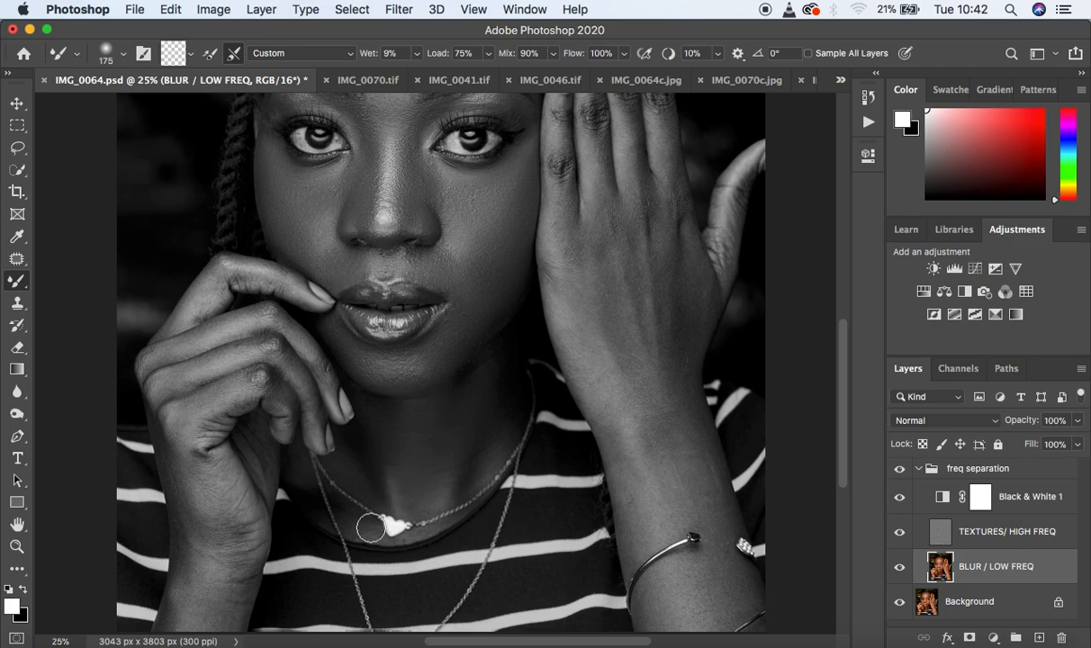
# Blend the skin around the heart pendant and sides of the neck at brush size 175, and preview the result in colour
pyautogui.moveTo(358, 526)
pyautogui.mouseDown()
pyautogui.moveTo(367, 519)
pyautogui.moveTo(390, 537)
pyautogui.mouseUp()
pyautogui.moveTo(378, 496)
pyautogui.mouseDown()
pyautogui.moveTo(334, 458)
pyautogui.moveTo(348, 462)
pyautogui.mouseUp()
pyautogui.moveTo(489, 425)
pyautogui.mouseDown()
pyautogui.moveTo(475, 468)
pyautogui.moveTo(487, 451)
pyautogui.moveTo(474, 414)
pyautogui.moveTo(445, 431)
pyautogui.moveTo(484, 380)
pyautogui.moveTo(463, 353)
pyautogui.mouseUp()
pyautogui.moveTo(439, 406)
pyautogui.mouseDown()
pyautogui.moveTo(389, 445)
pyautogui.moveTo(375, 415)
pyautogui.moveTo(431, 415)
pyautogui.moveTo(385, 414)
pyautogui.mouseUp()
pyautogui.click(898, 498)
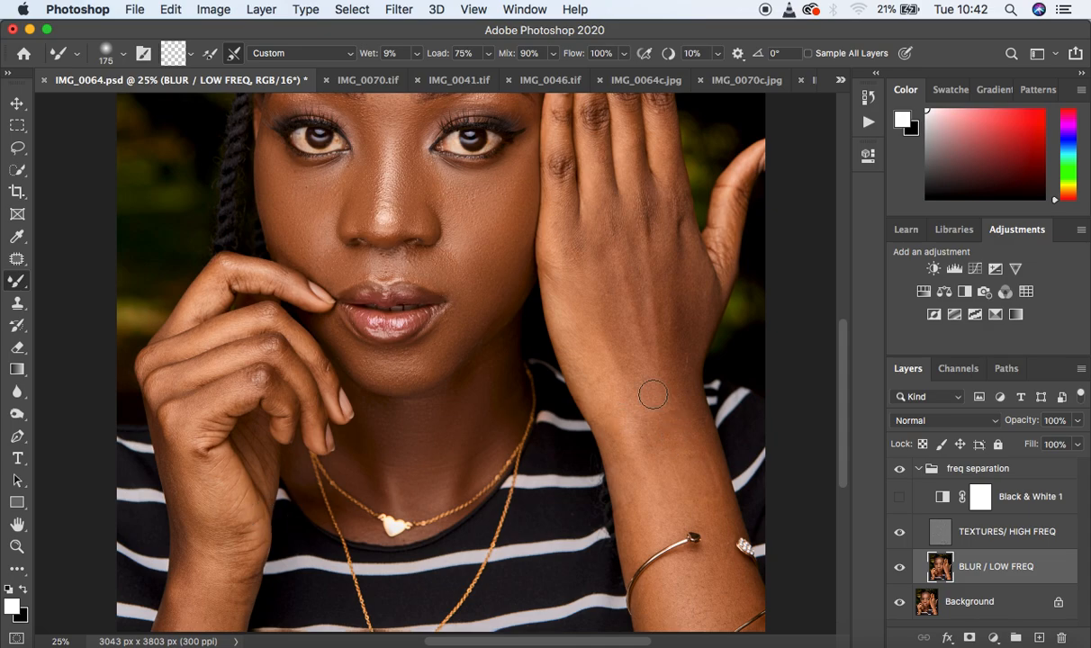
# Show the Black & White 1 layer and blend the back of the raised hand and its wrist, using brush sizes 250 and 150
pyautogui.click(900, 496)
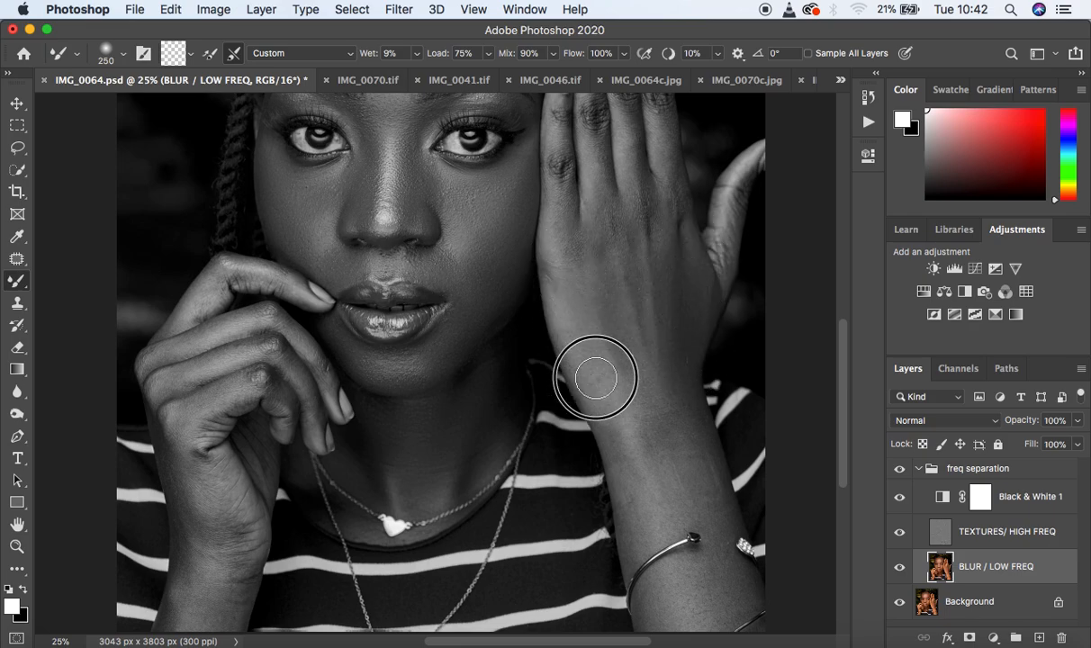
pyautogui.moveTo(628, 467)
pyautogui.mouseDown()
pyautogui.moveTo(638, 475)
pyautogui.moveTo(662, 396)
pyautogui.moveTo(701, 501)
pyautogui.moveTo(607, 246)
pyautogui.moveTo(641, 278)
pyautogui.moveTo(664, 237)
pyautogui.moveTo(660, 220)
pyautogui.moveTo(681, 251)
pyautogui.moveTo(685, 297)
pyautogui.mouseUp()
pyautogui.moveTo(574, 258)
pyautogui.mouseDown()
pyautogui.moveTo(564, 202)
pyautogui.moveTo(567, 281)
pyautogui.moveTo(603, 417)
pyautogui.moveTo(638, 499)
pyautogui.mouseUp()
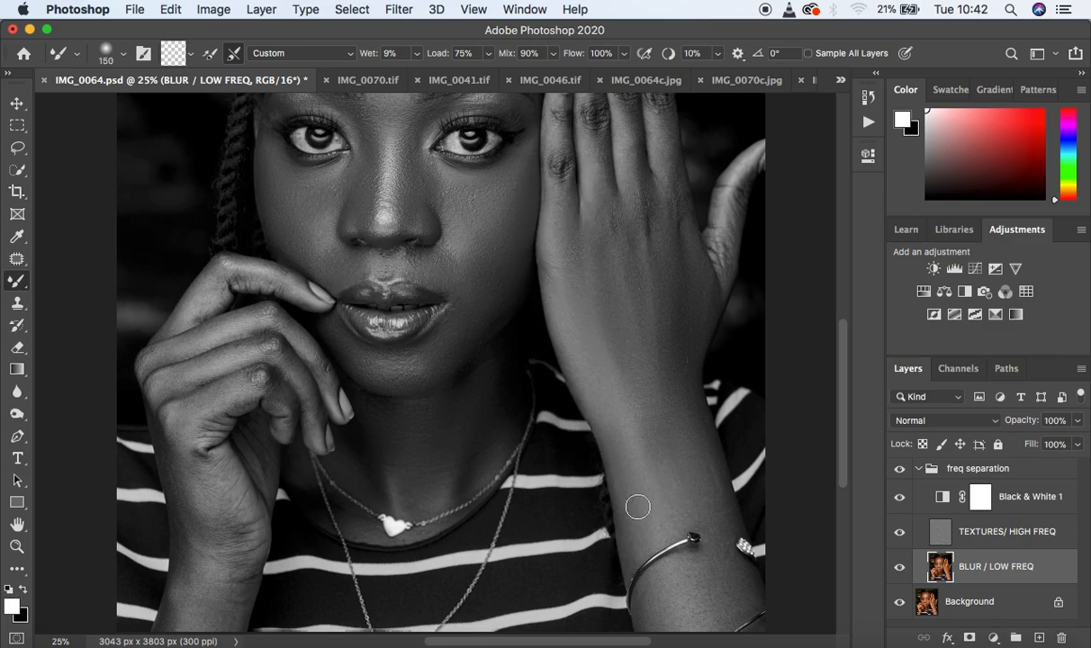
pyautogui.moveTo(632, 522); pyautogui.dragTo(632, 539)
# Smooth the tones of the raised arm's forearm and the back of the hand with the Mixer Brush at size 150
pyautogui.moveTo(840, 469); pyautogui.dragTo(832, 492)
pyautogui.moveTo(709, 443)
pyautogui.mouseDown()
pyautogui.moveTo(714, 507)
pyautogui.moveTo(746, 512)
pyautogui.moveTo(721, 537)
pyautogui.moveTo(702, 535)
pyautogui.moveTo(680, 501)
pyautogui.moveTo(654, 517)
pyautogui.moveTo(654, 550)
pyautogui.moveTo(647, 531)
pyautogui.moveTo(658, 517)
pyautogui.moveTo(677, 533)
pyautogui.moveTo(689, 505)
pyautogui.moveTo(734, 535)
pyautogui.moveTo(696, 502)
pyautogui.moveTo(710, 449)
pyautogui.moveTo(663, 443)
pyautogui.moveTo(639, 458)
pyautogui.moveTo(632, 438)
pyautogui.moveTo(631, 473)
pyautogui.moveTo(604, 339)
pyautogui.mouseUp()
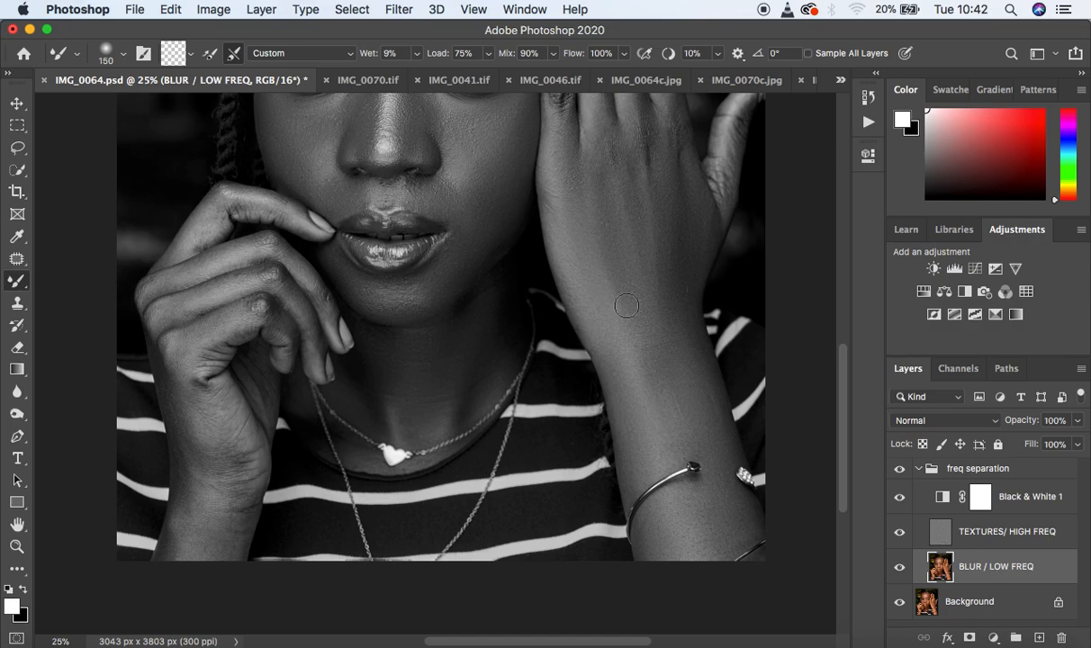
pyautogui.moveTo(679, 240)
pyautogui.mouseDown()
pyautogui.moveTo(708, 216)
pyautogui.moveTo(706, 244)
pyautogui.mouseUp()
# Blend the back, fingers and thumb side of the raised hand at brush size 150, and preview the result in colour
pyautogui.moveTo(847, 398); pyautogui.dragTo(847, 327)
pyautogui.moveTo(604, 308)
pyautogui.mouseDown()
pyautogui.moveTo(594, 346)
pyautogui.moveTo(587, 195)
pyautogui.moveTo(596, 229)
pyautogui.mouseUp()
pyautogui.moveTo(611, 173)
pyautogui.mouseDown()
pyautogui.moveTo(627, 212)
pyautogui.moveTo(628, 236)
pyautogui.moveTo(616, 223)
pyautogui.moveTo(638, 370)
pyautogui.mouseUp()
pyautogui.moveTo(656, 196); pyautogui.dragTo(671, 327)
pyautogui.moveTo(576, 297)
pyautogui.mouseDown()
pyautogui.moveTo(560, 312)
pyautogui.moveTo(557, 293)
pyautogui.moveTo(560, 400)
pyautogui.mouseUp()
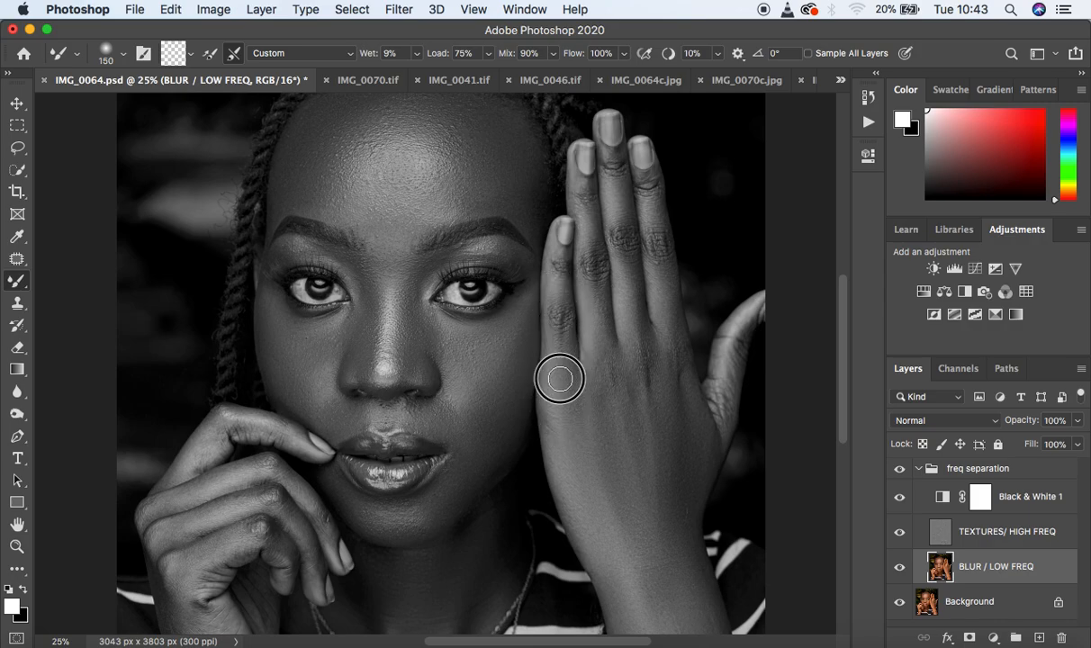
pyautogui.moveTo(560, 268); pyautogui.dragTo(556, 267)
pyautogui.moveTo(582, 190)
pyautogui.mouseDown()
pyautogui.moveTo(615, 159)
pyautogui.moveTo(648, 177)
pyautogui.moveTo(650, 248)
pyautogui.mouseUp()
pyautogui.moveTo(738, 330)
pyautogui.mouseDown()
pyautogui.moveTo(708, 455)
pyautogui.moveTo(703, 414)
pyautogui.moveTo(700, 457)
pyautogui.moveTo(664, 433)
pyautogui.mouseUp()
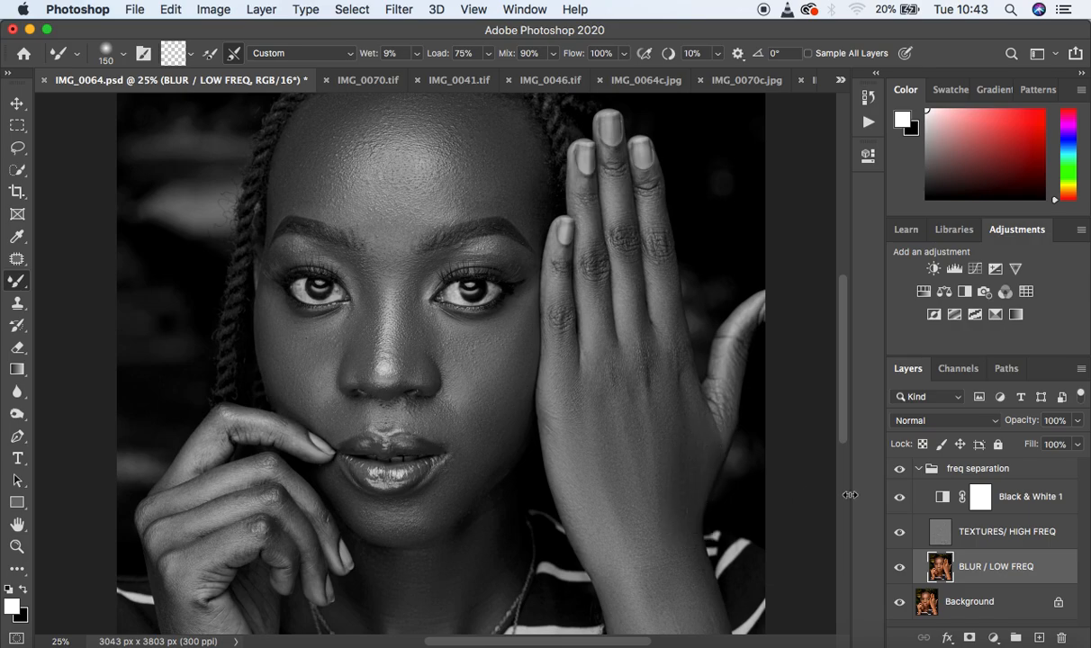
pyautogui.click(900, 498)
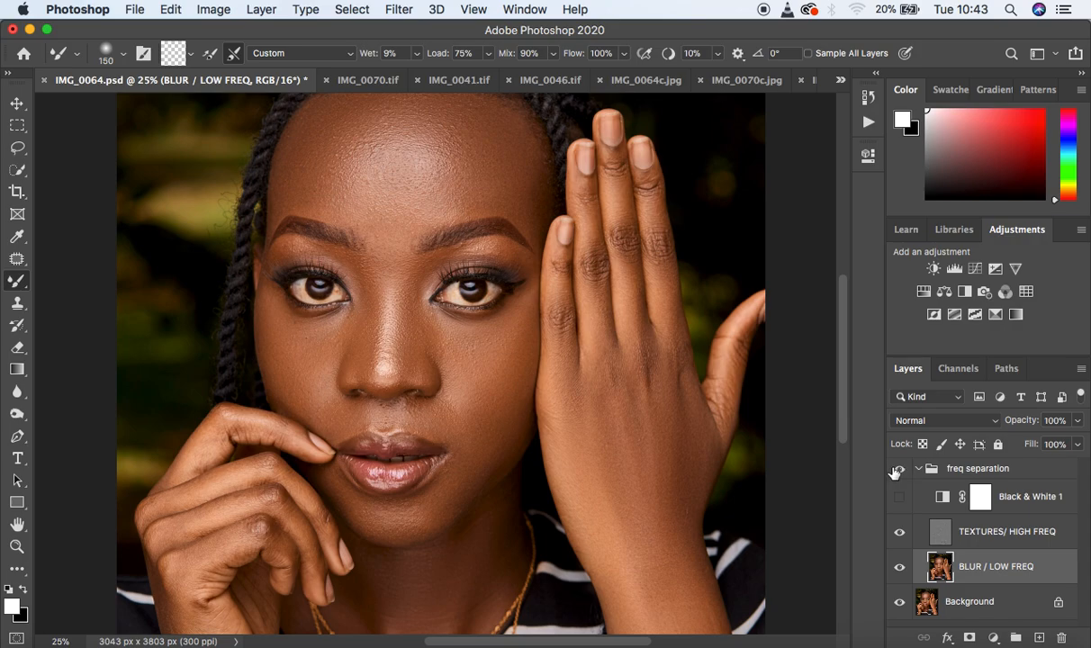
# Show the Black & White 1 layer and blend the wrist, palm and fingers of the bent hand, using brush sizes 250 and 125
pyautogui.moveTo(271, 439); pyautogui.dragTo(346, 267)
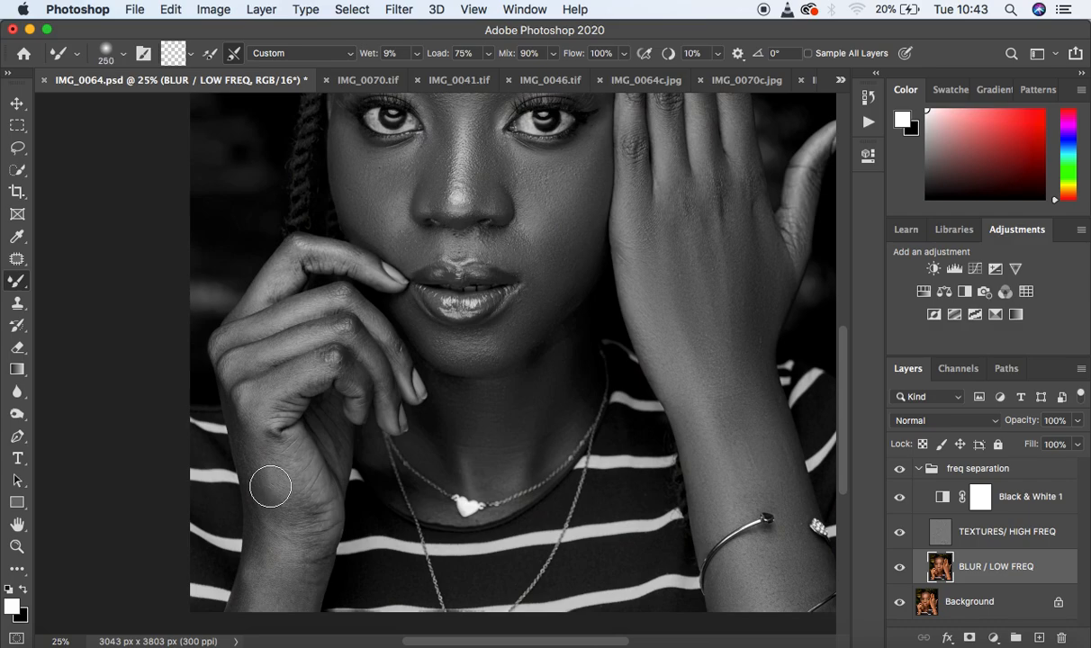
pyautogui.moveTo(303, 512)
pyautogui.mouseDown()
pyautogui.moveTo(288, 467)
pyautogui.moveTo(306, 503)
pyautogui.moveTo(297, 616)
pyautogui.moveTo(296, 598)
pyautogui.moveTo(280, 609)
pyautogui.moveTo(262, 567)
pyautogui.moveTo(276, 491)
pyautogui.moveTo(264, 461)
pyautogui.moveTo(248, 456)
pyautogui.moveTo(259, 488)
pyautogui.moveTo(262, 409)
pyautogui.moveTo(283, 387)
pyautogui.moveTo(324, 361)
pyautogui.moveTo(352, 378)
pyautogui.mouseUp()
pyautogui.moveTo(267, 399)
pyautogui.mouseDown()
pyautogui.moveTo(243, 438)
pyautogui.moveTo(252, 464)
pyautogui.moveTo(297, 495)
pyautogui.moveTo(314, 524)
pyautogui.moveTo(301, 579)
pyautogui.moveTo(243, 614)
pyautogui.moveTo(258, 566)
pyautogui.mouseUp()
pyautogui.moveTo(258, 381)
pyautogui.mouseDown()
pyautogui.moveTo(253, 360)
pyautogui.moveTo(314, 334)
pyautogui.moveTo(356, 335)
pyautogui.moveTo(382, 396)
pyautogui.mouseUp()
pyautogui.moveTo(331, 361); pyautogui.dragTo(357, 387)
pyautogui.moveTo(265, 329)
pyautogui.mouseDown()
pyautogui.moveTo(303, 319)
pyautogui.moveTo(256, 323)
pyautogui.moveTo(304, 300)
pyautogui.moveTo(353, 300)
pyautogui.moveTo(402, 368)
pyautogui.moveTo(383, 335)
pyautogui.moveTo(386, 344)
pyautogui.moveTo(352, 332)
pyautogui.moveTo(380, 376)
pyautogui.moveTo(388, 418)
pyautogui.moveTo(335, 372)
pyautogui.moveTo(322, 376)
pyautogui.moveTo(336, 452)
pyautogui.mouseUp()
pyautogui.moveTo(269, 286)
pyautogui.mouseDown()
pyautogui.moveTo(290, 250)
pyautogui.moveTo(362, 260)
pyautogui.moveTo(288, 262)
pyautogui.moveTo(238, 322)
pyautogui.moveTo(256, 329)
pyautogui.moveTo(249, 345)
pyautogui.moveTo(220, 347)
pyautogui.moveTo(242, 369)
pyautogui.moveTo(269, 355)
pyautogui.mouseUp()
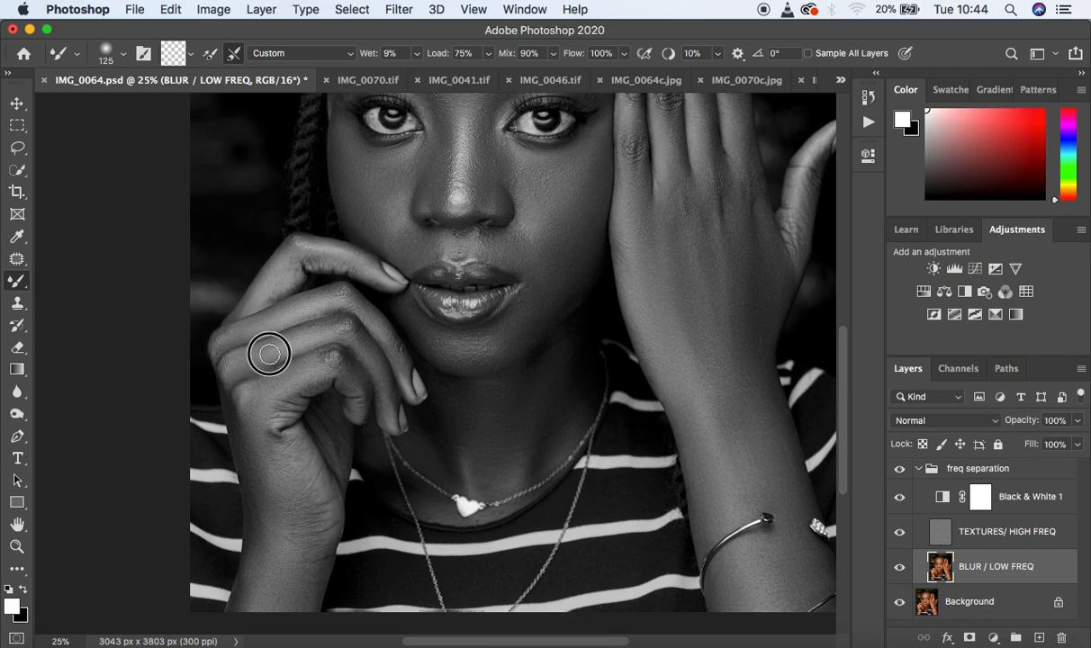
pyautogui.moveTo(244, 392)
pyautogui.mouseDown()
pyautogui.moveTo(248, 438)
pyautogui.moveTo(236, 412)
pyautogui.mouseUp()
pyautogui.moveTo(260, 523); pyautogui.dragTo(253, 514)
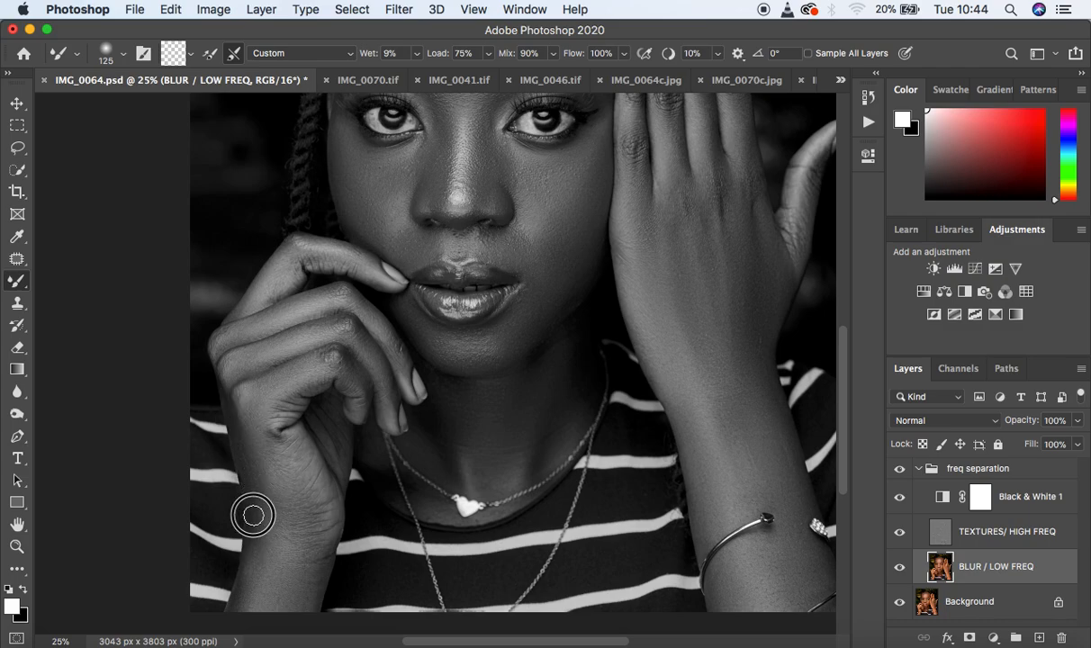
# Hide the Black & White 1 layer and review the whole portrait in colour
pyautogui.click(901, 498)
pyautogui.press('super+minus')
pyautogui.press('super+minus')
pyautogui.press('super+plus')
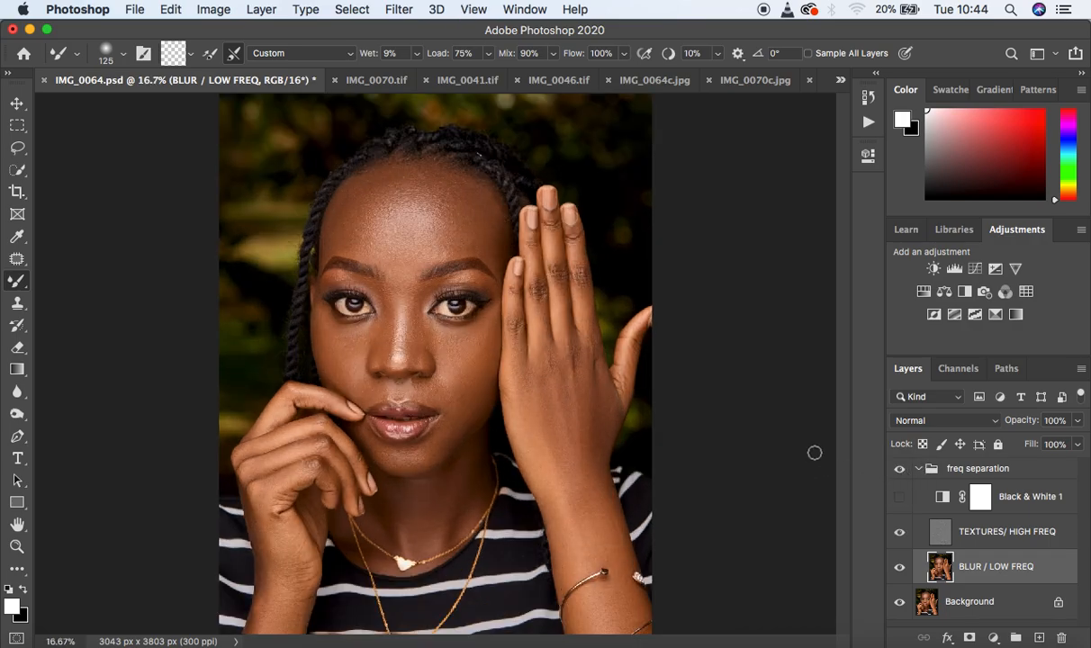
pyautogui.press('super+minus')
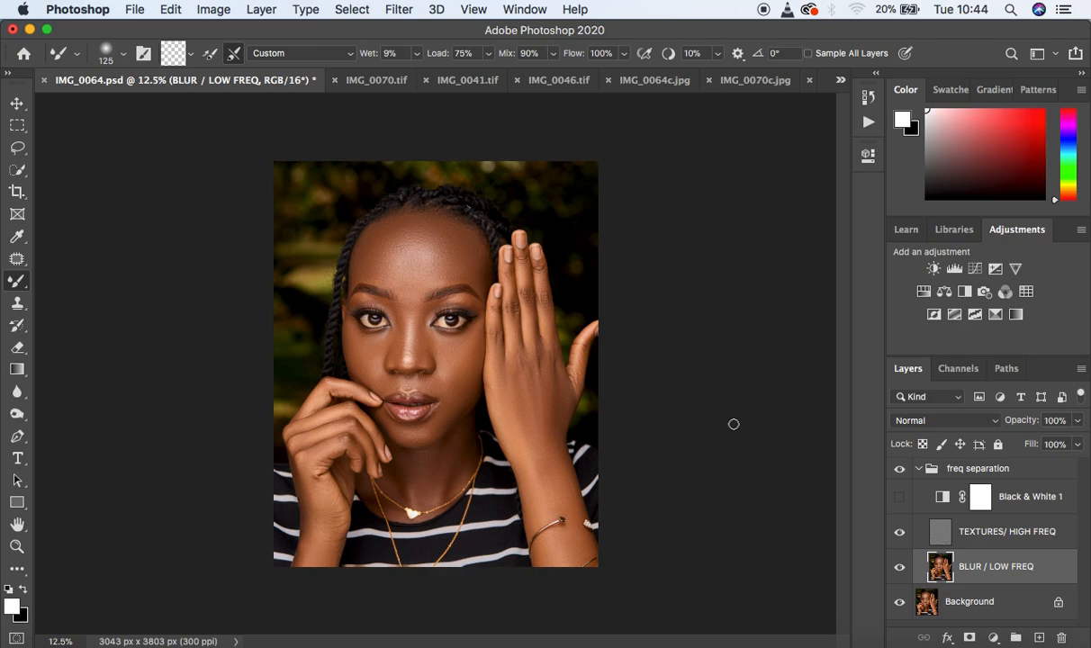
# Lasso the forehead above the eyebrows with a 22 px feather, soften it with Gaussian Blur at a raised radius, and deselect
pyautogui.click(17, 148)
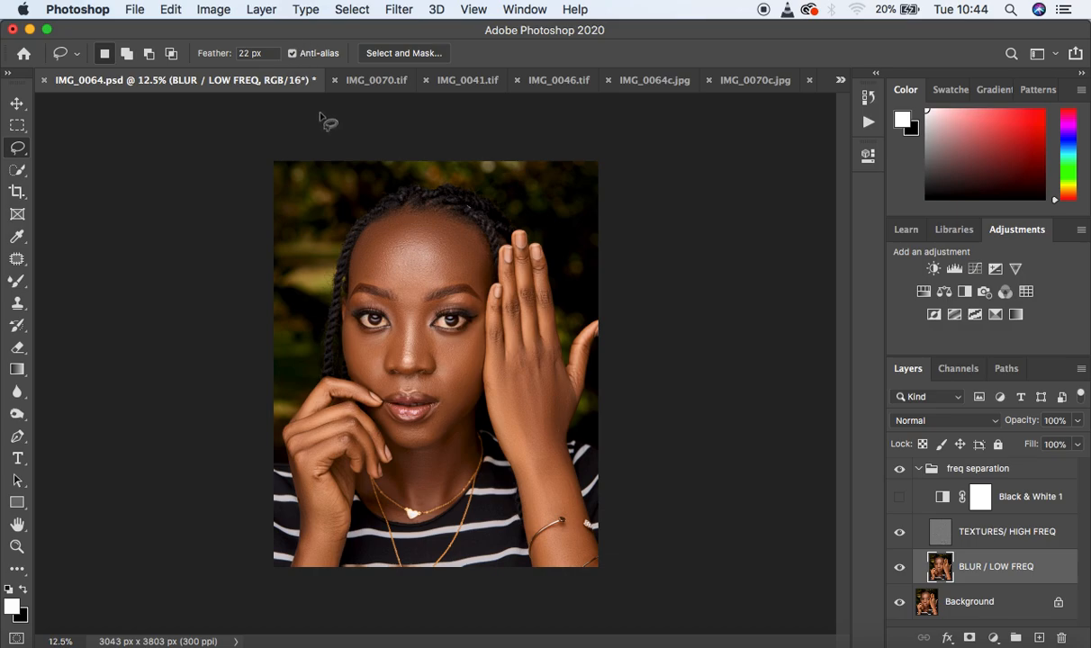
pyautogui.press('super+plus')
pyautogui.press('super+plus')
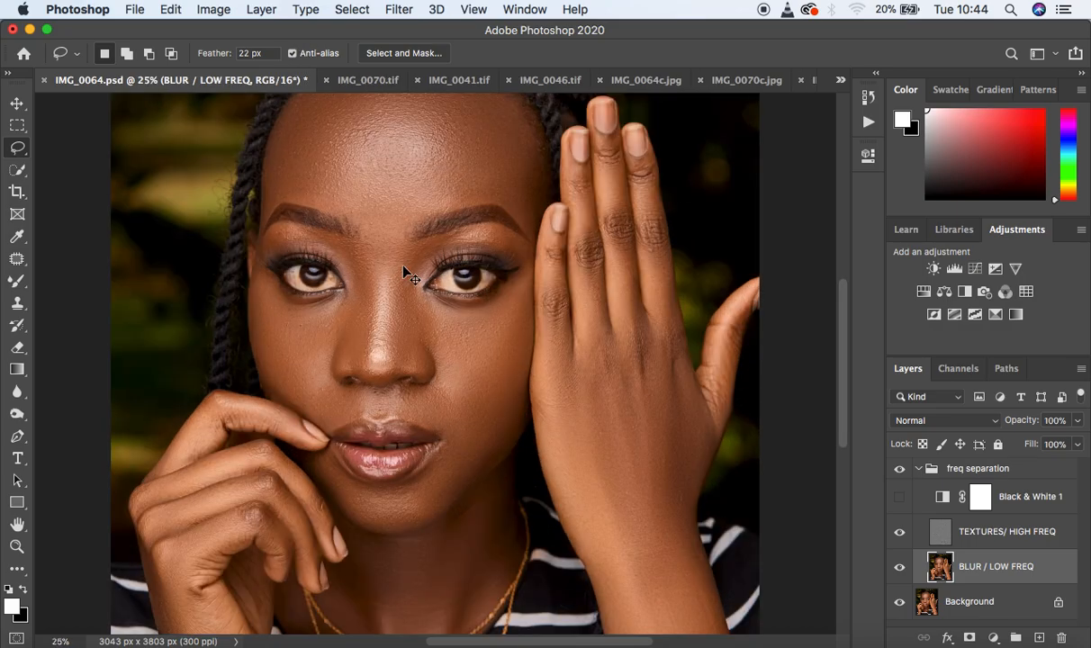
pyautogui.press('super+plus')
pyautogui.scroll(2, 453, 187)
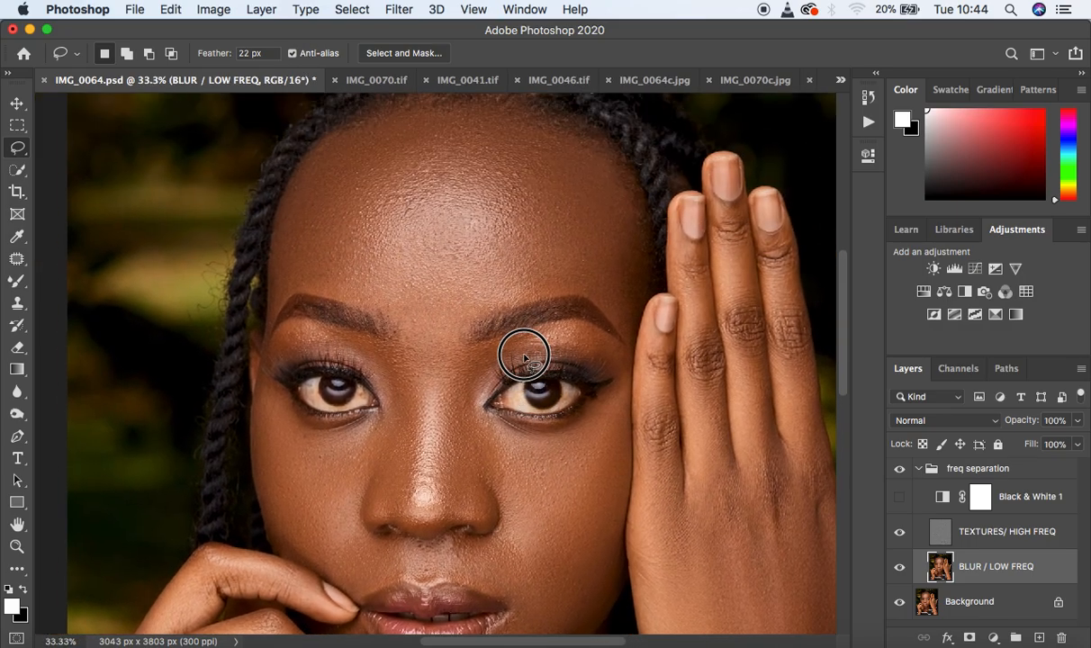
pyautogui.scroll(2, 509, 348)
pyautogui.moveTo(334, 176)
pyautogui.mouseDown()
pyautogui.moveTo(410, 143)
pyautogui.moveTo(486, 134)
pyautogui.moveTo(550, 138)
pyautogui.moveTo(611, 171)
pyautogui.moveTo(658, 268)
pyautogui.moveTo(638, 360)
pyautogui.moveTo(592, 318)
pyautogui.moveTo(545, 320)
pyautogui.moveTo(430, 365)
pyautogui.moveTo(403, 339)
pyautogui.moveTo(327, 316)
pyautogui.moveTo(287, 338)
pyautogui.moveTo(299, 251)
pyautogui.moveTo(328, 175)
pyautogui.moveTo(349, 153)
pyautogui.moveTo(466, 131)
pyautogui.mouseUp()
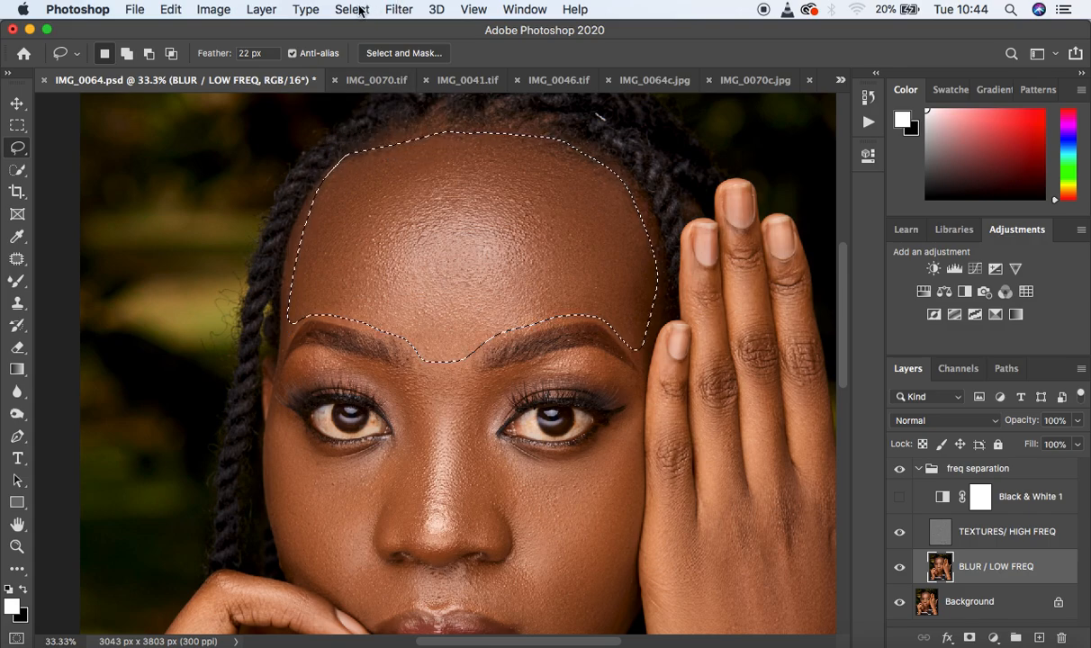
pyautogui.click(399, 9)
pyautogui.moveTo(540, 213)
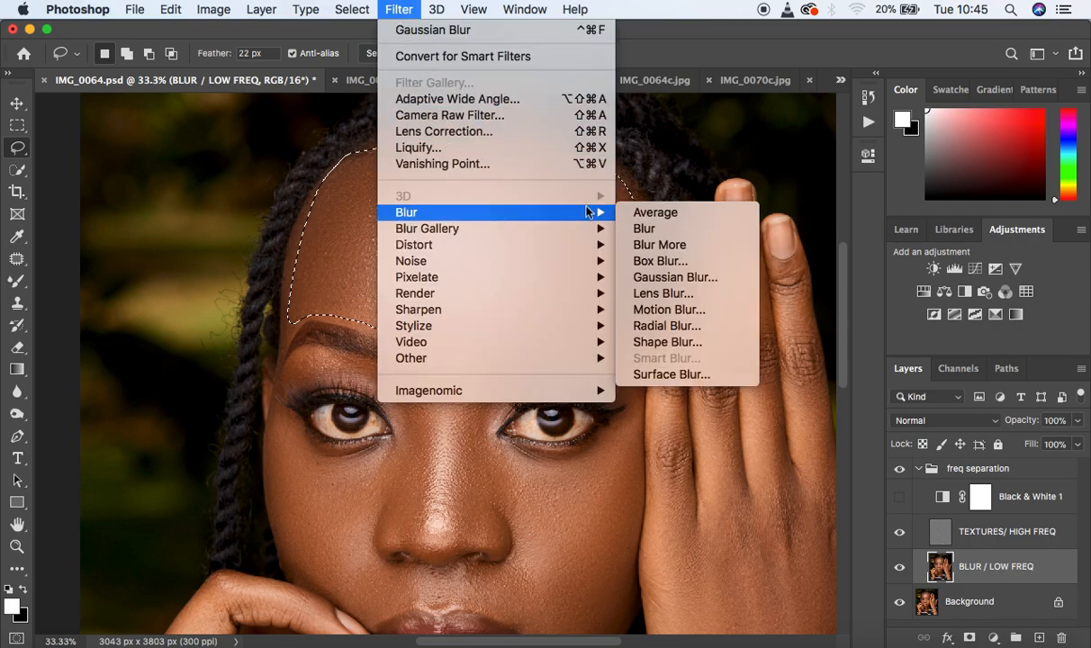
pyautogui.click(648, 262)
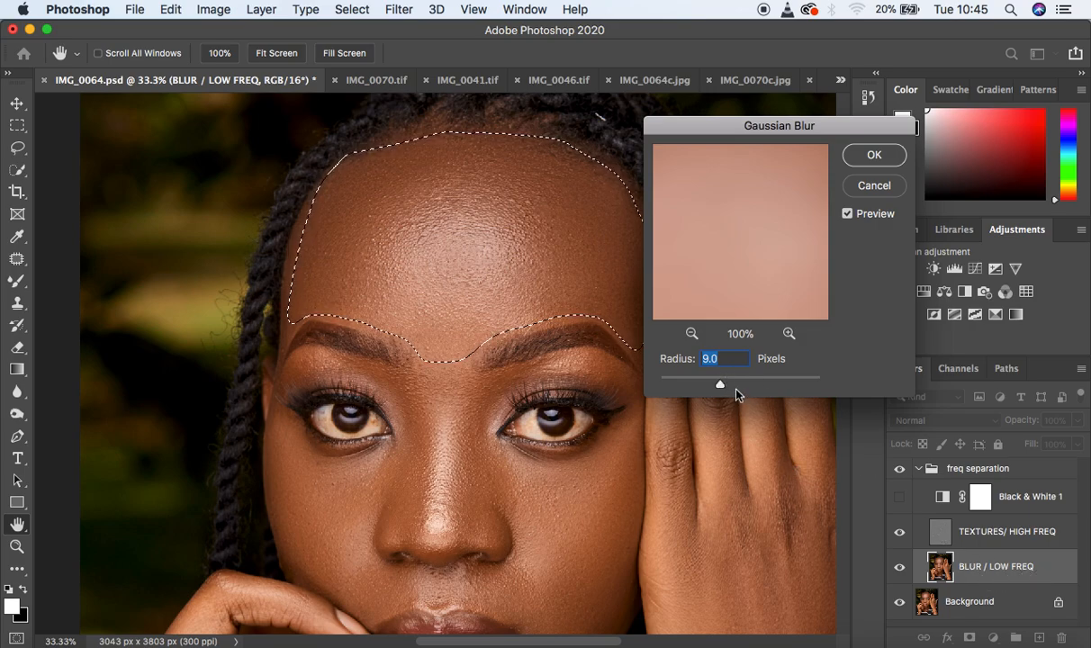
pyautogui.moveTo(729, 387); pyautogui.dragTo(731, 383)
pyautogui.click(866, 156)
pyautogui.hotkey('ctrl', 'd')
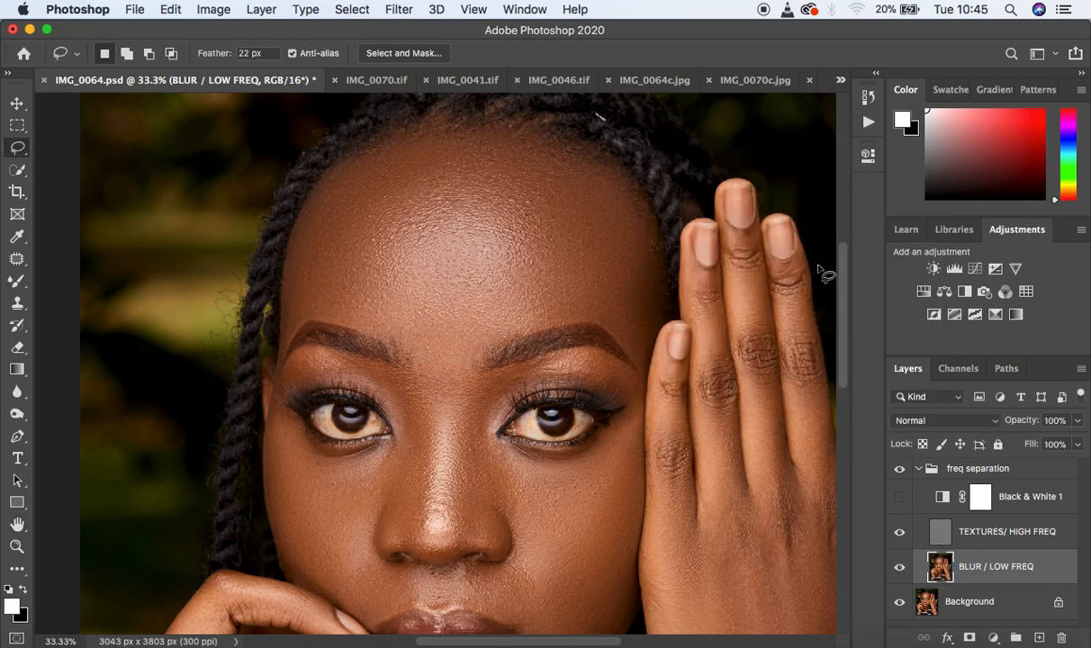
# Lasso the under-eye area on the side of the bent hand, reapply the last Gaussian Blur, and deselect
pyautogui.moveTo(836, 276); pyautogui.dragTo(847, 328)
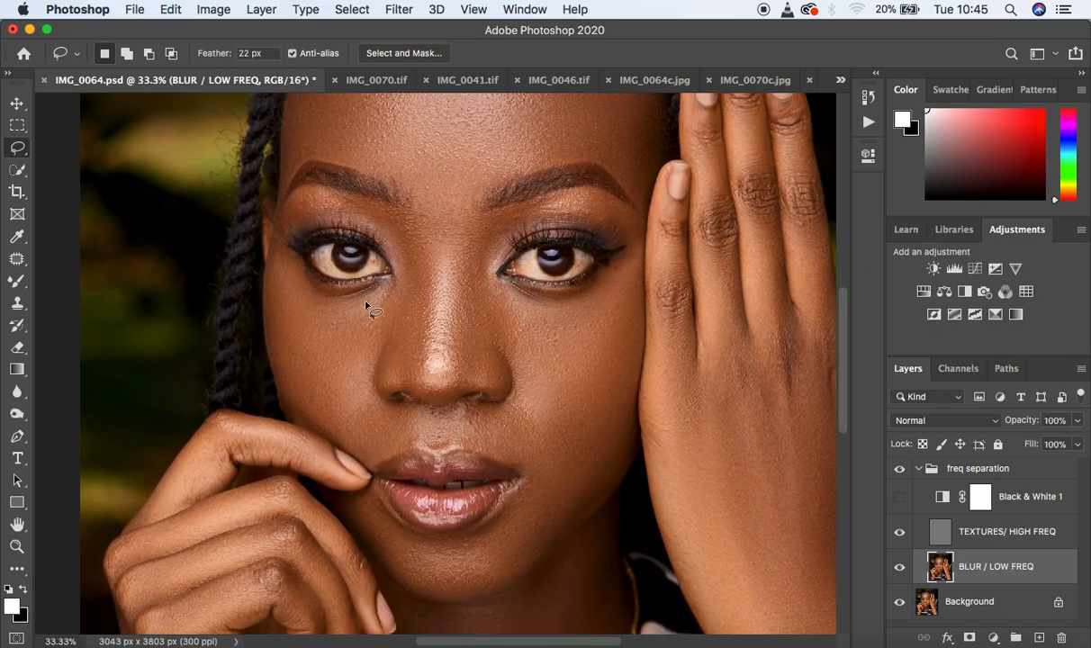
pyautogui.moveTo(281, 255)
pyautogui.mouseDown()
pyautogui.moveTo(345, 298)
pyautogui.moveTo(392, 284)
pyautogui.moveTo(393, 325)
pyautogui.moveTo(377, 356)
pyautogui.moveTo(336, 367)
pyautogui.moveTo(295, 356)
pyautogui.moveTo(277, 259)
pyautogui.mouseUp()
pyautogui.rightClick(298, 290)
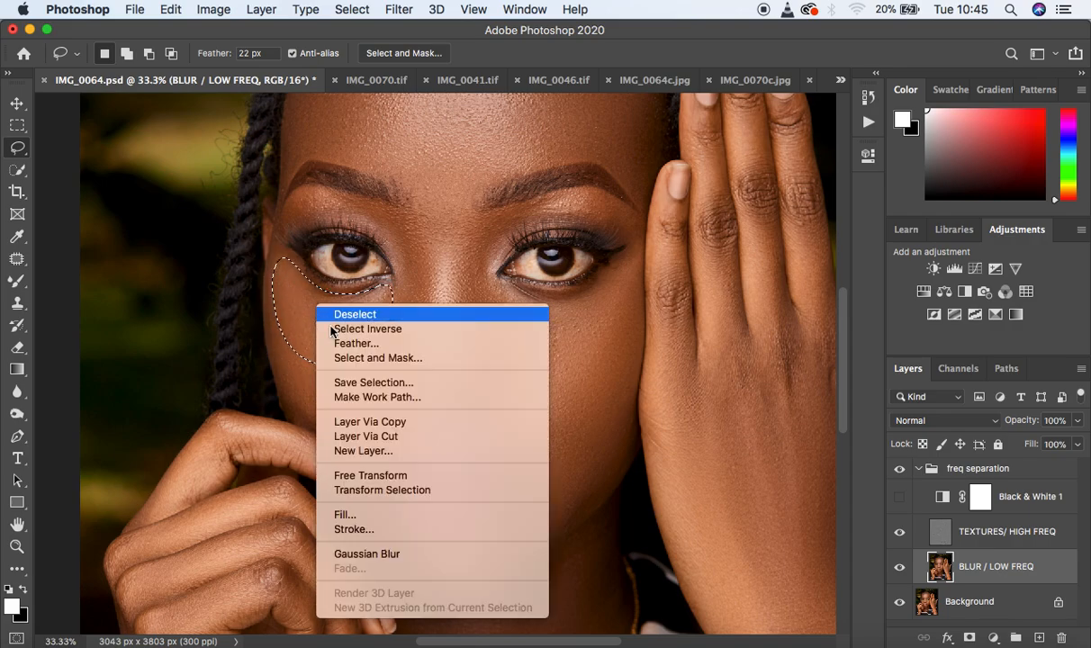
pyautogui.click(405, 554)
pyautogui.hotkey('ctrl', 'd')
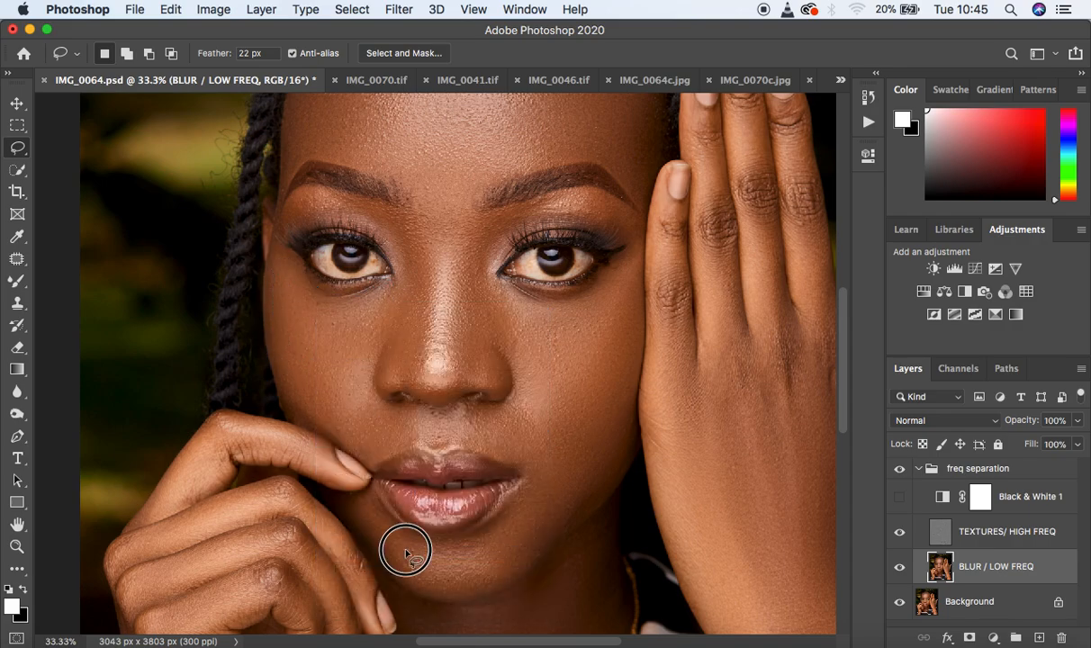
# Lasso the under-eye area beside the raised hand, reapply Gaussian Blur, check its strength with Fade, and deselect
pyautogui.moveTo(618, 270)
pyautogui.mouseDown()
pyautogui.moveTo(577, 299)
pyautogui.moveTo(496, 281)
pyautogui.moveTo(491, 296)
pyautogui.moveTo(538, 377)
pyautogui.moveTo(578, 394)
pyautogui.moveTo(604, 382)
pyautogui.moveTo(636, 266)
pyautogui.mouseUp()
pyautogui.rightClick(592, 326)
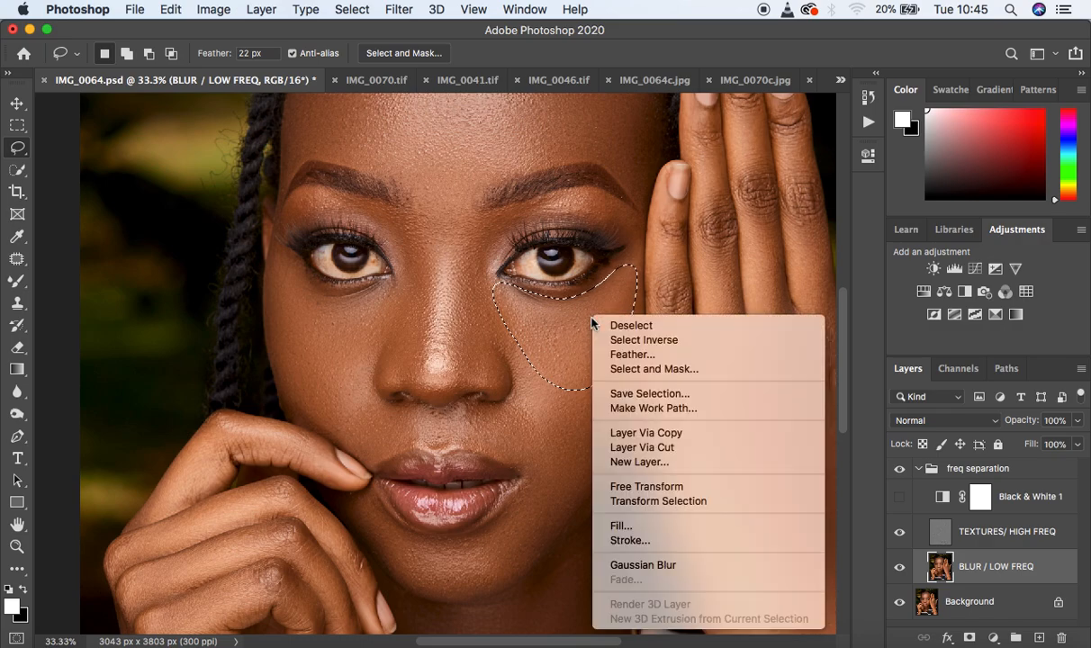
pyautogui.click(661, 565)
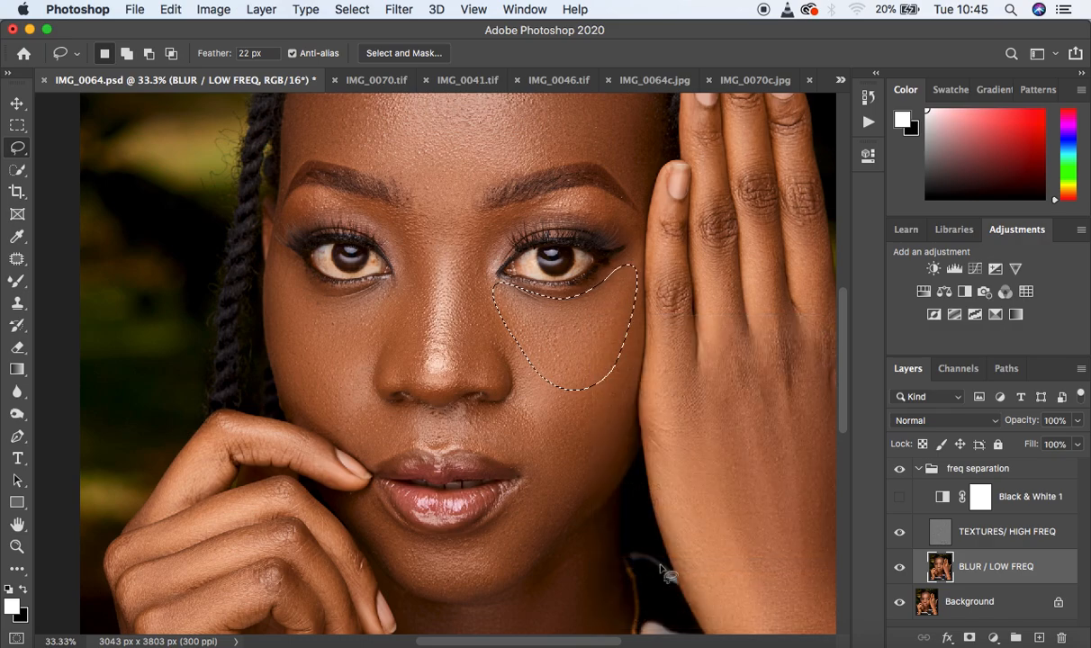
pyautogui.press('shift')
pyautogui.press('super+shift+f')
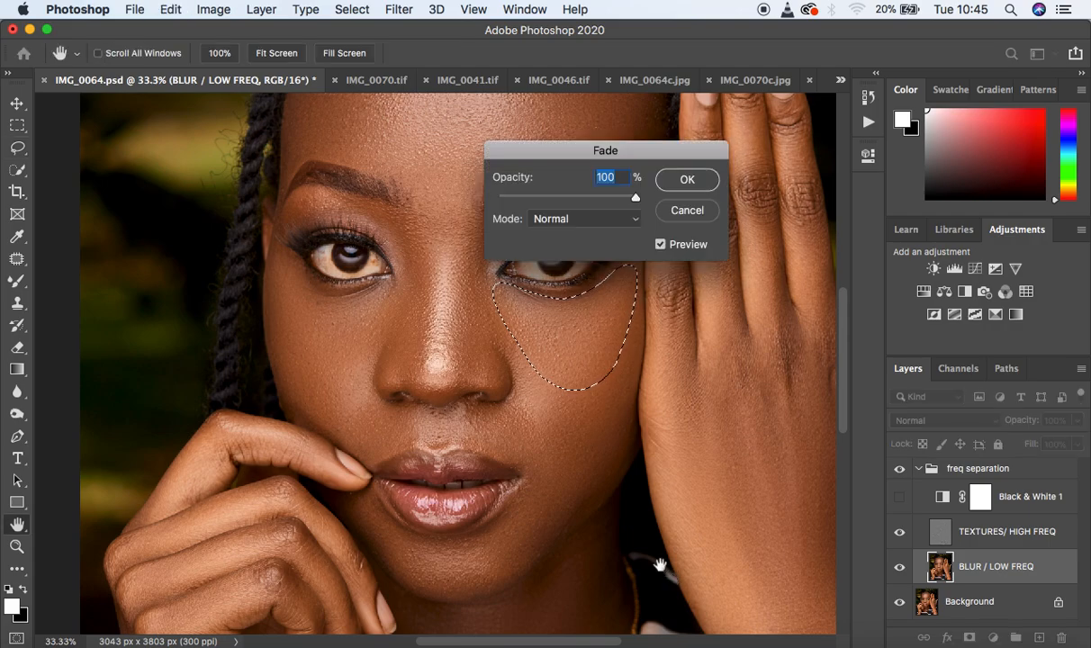
pyautogui.moveTo(617, 200); pyautogui.dragTo(641, 196)
pyautogui.click(686, 179)
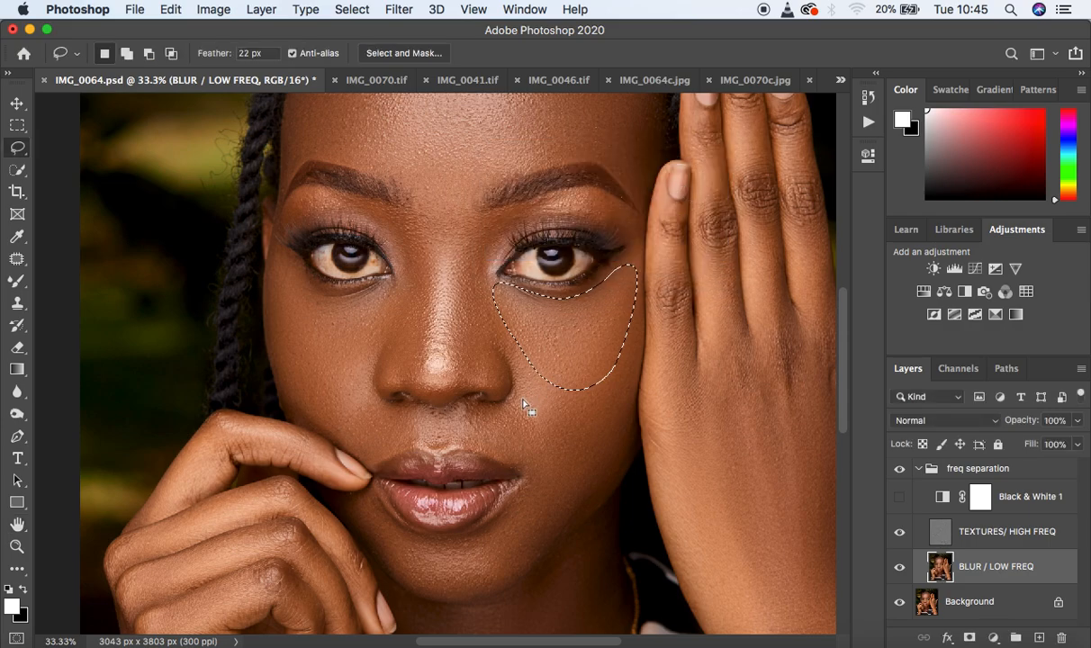
pyautogui.press('super+d')
# Reapply Gaussian Blur to lassoed areas of both lower cheeks, starting with the one above the bent fingers
pyautogui.moveTo(300, 370)
pyautogui.mouseDown()
pyautogui.moveTo(361, 372)
pyautogui.moveTo(394, 434)
pyautogui.moveTo(381, 450)
pyautogui.moveTo(344, 445)
pyautogui.moveTo(288, 380)
pyautogui.mouseUp()
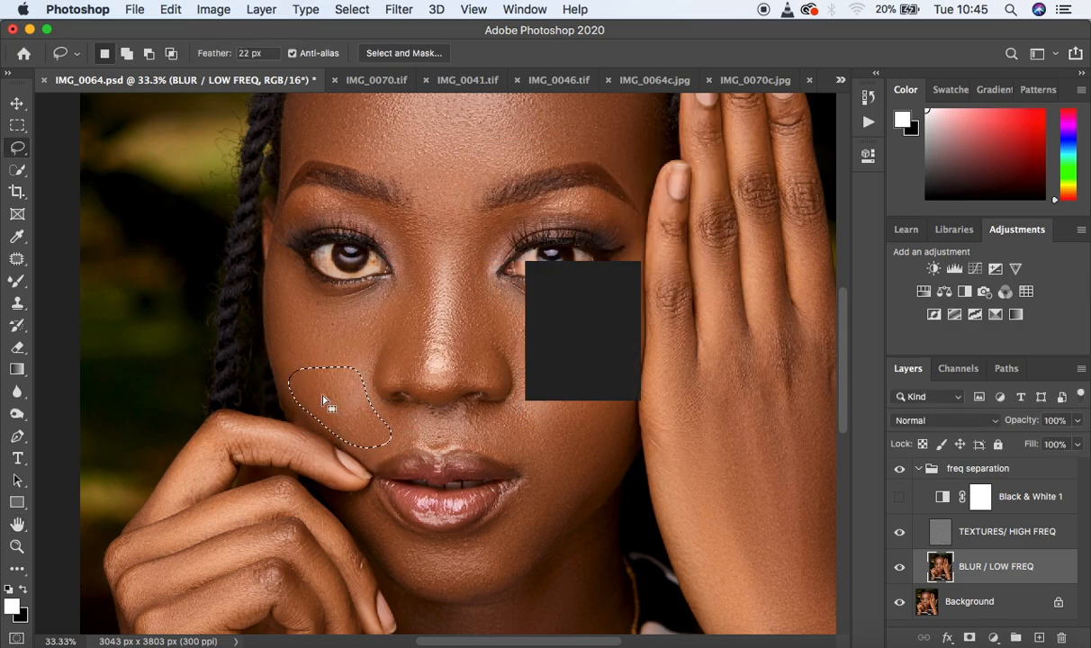
pyautogui.rightClick(324, 402)
pyautogui.click(409, 577)
pyautogui.hotkey('ctrl', 'd')
pyautogui.moveTo(845, 356); pyautogui.dragTo(845, 380)
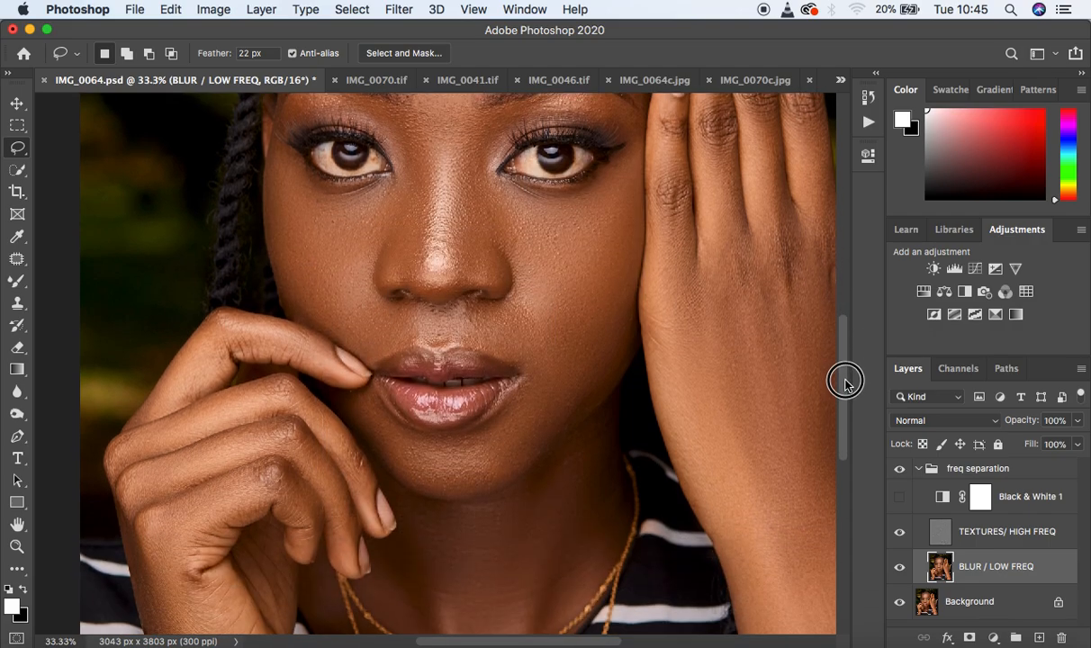
pyautogui.moveTo(600, 249)
pyautogui.mouseDown()
pyautogui.moveTo(513, 322)
pyautogui.moveTo(518, 377)
pyautogui.moveTo(570, 426)
pyautogui.moveTo(615, 375)
pyautogui.moveTo(630, 263)
pyautogui.moveTo(601, 254)
pyautogui.mouseUp()
pyautogui.rightClick(598, 318)
pyautogui.click(684, 564)
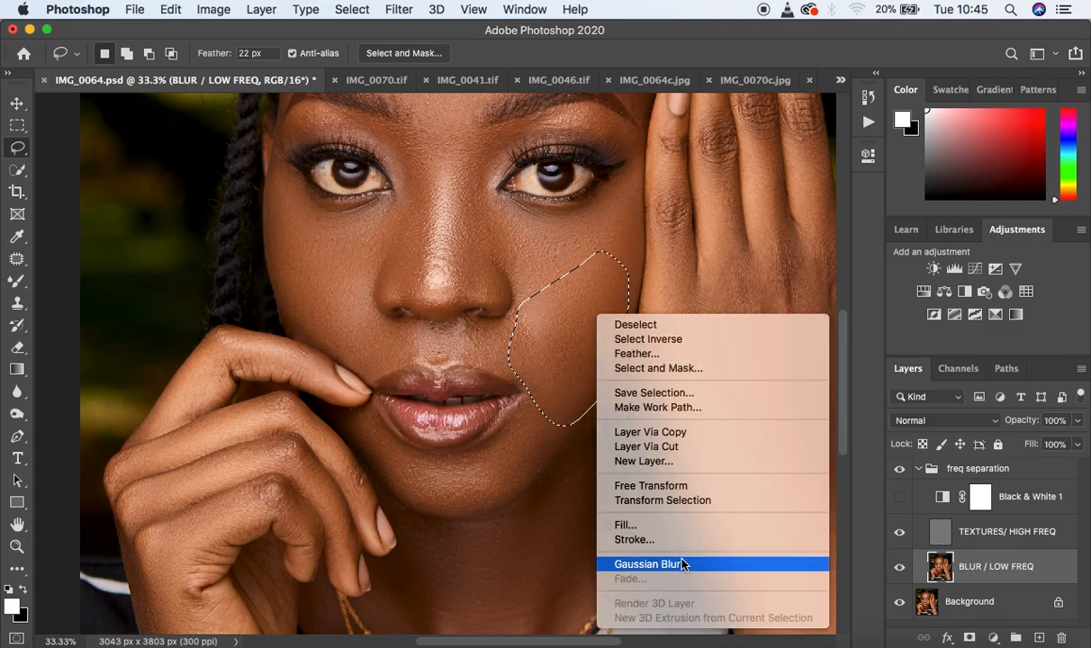
pyautogui.hotkey('ctrl', 'd')
# Lasso the chin area below the lower lip, reapply the last Gaussian Blur, and deselect
pyautogui.moveTo(355, 419)
pyautogui.mouseDown()
pyautogui.moveTo(447, 466)
pyautogui.moveTo(501, 436)
pyautogui.moveTo(540, 379)
pyautogui.moveTo(589, 356)
pyautogui.moveTo(599, 405)
pyautogui.moveTo(494, 497)
pyautogui.moveTo(428, 496)
pyautogui.moveTo(383, 471)
pyautogui.moveTo(359, 423)
pyautogui.mouseUp()
pyautogui.rightClick(519, 465)
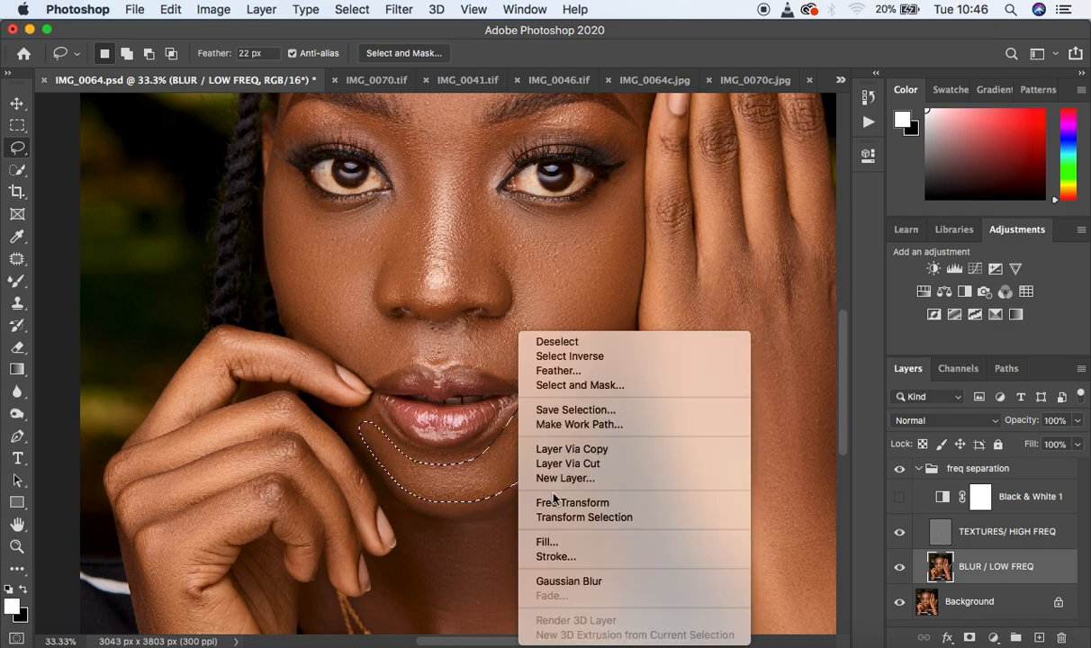
pyautogui.click(597, 588)
pyautogui.press('cmd+d')
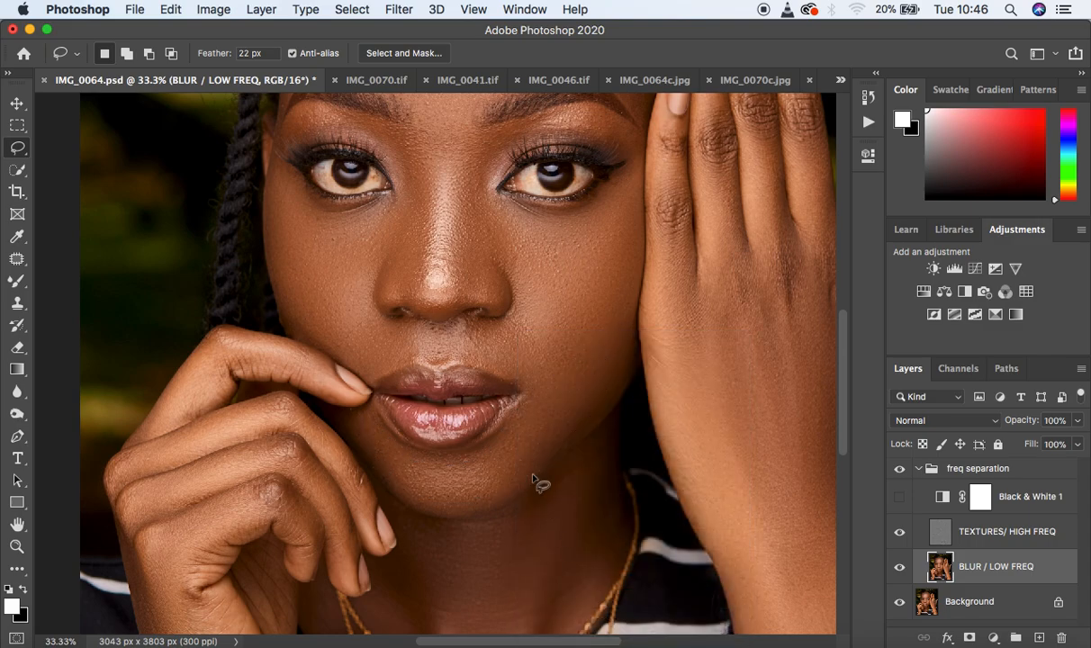
# Reapply Gaussian Blur to lassoed patches on both sides of the upper lip, just below the nostrils
pyautogui.moveTo(469, 322)
pyautogui.mouseDown()
pyautogui.moveTo(477, 362)
pyautogui.moveTo(547, 394)
pyautogui.moveTo(528, 326)
pyautogui.moveTo(478, 313)
pyautogui.mouseUp()
pyautogui.rightClick(516, 345)
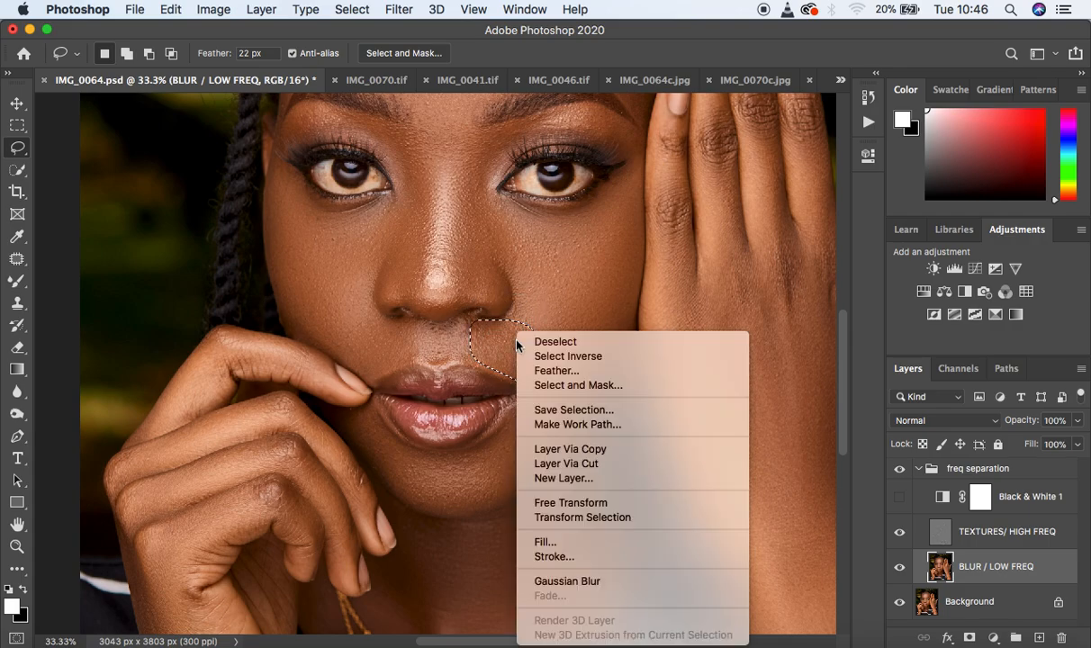
pyautogui.click(590, 581)
pyautogui.press('cmd+d')
pyautogui.moveTo(409, 333)
pyautogui.mouseDown()
pyautogui.moveTo(394, 366)
pyautogui.moveTo(353, 360)
pyautogui.moveTo(366, 322)
pyautogui.moveTo(396, 322)
pyautogui.mouseUp()
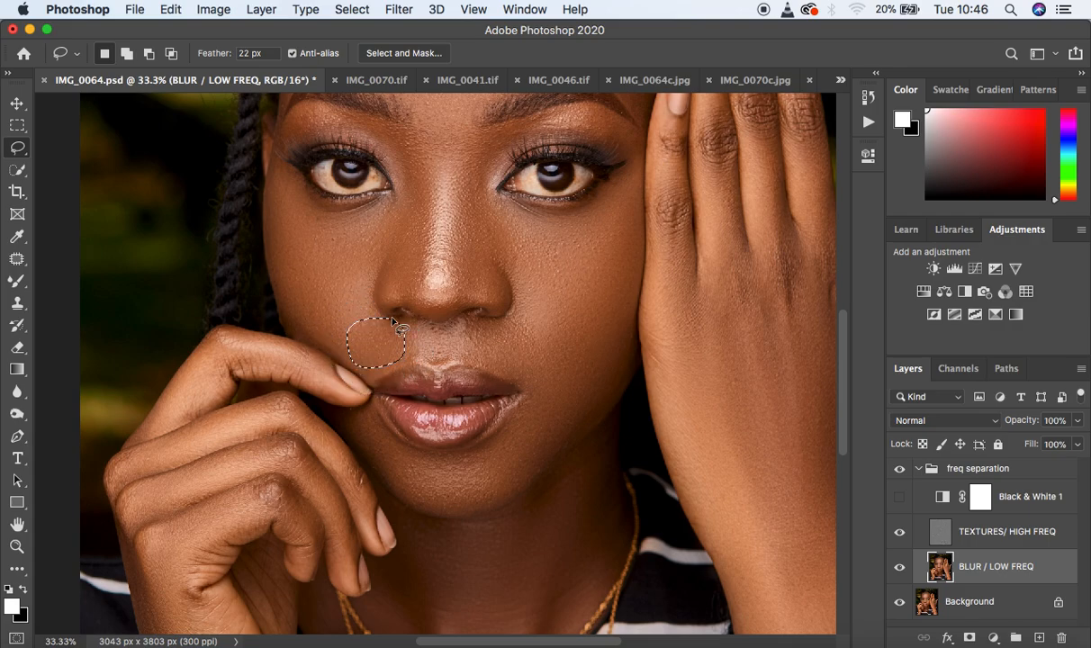
pyautogui.rightClick(394, 332)
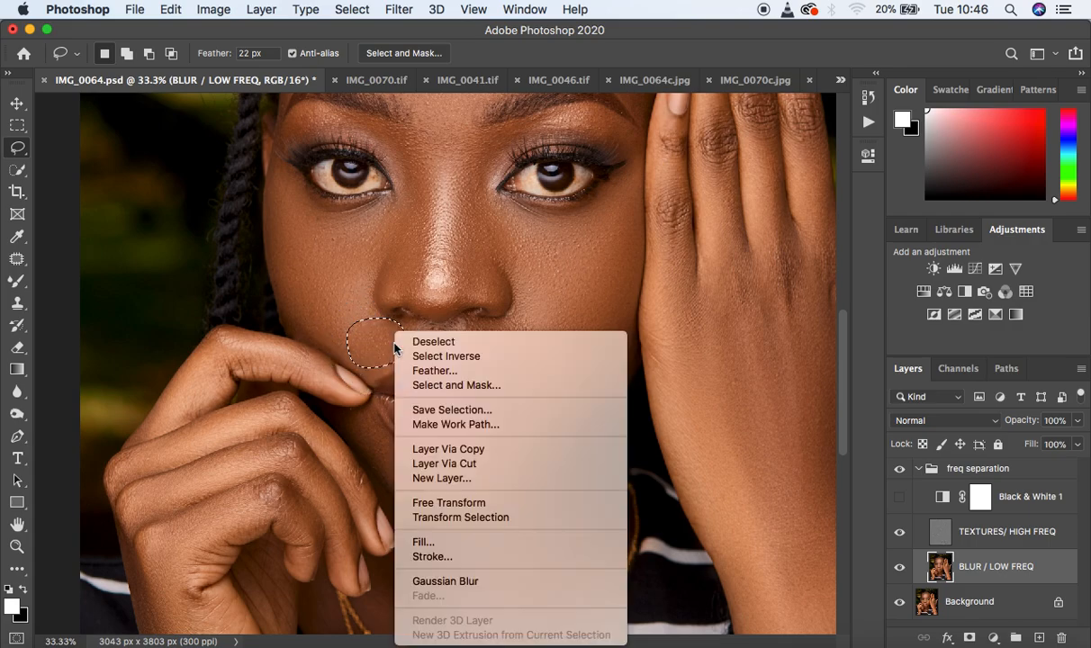
pyautogui.click(501, 581)
pyautogui.press('cmd+d')
# Reapply Gaussian Blur to lassoed strips along both sides of the nose, from the inner eye corners to the nostrils
pyautogui.moveTo(371, 118)
pyautogui.mouseDown()
pyautogui.moveTo(418, 139)
pyautogui.moveTo(432, 184)
pyautogui.moveTo(408, 293)
pyautogui.moveTo(371, 262)
pyautogui.moveTo(408, 180)
pyautogui.moveTo(393, 135)
pyautogui.mouseUp()
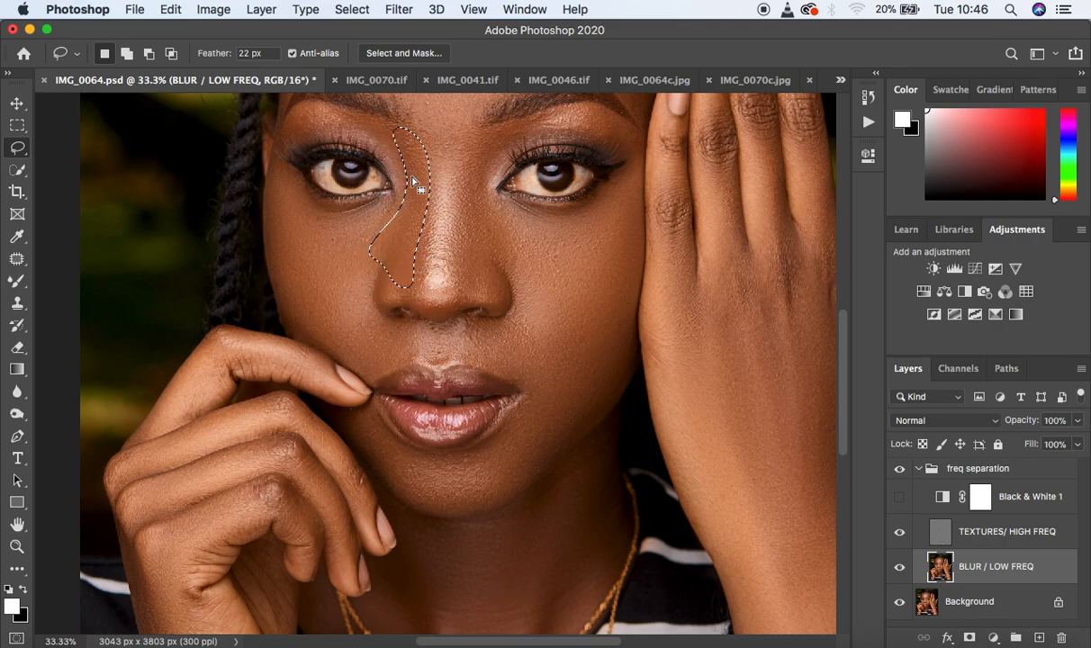
pyautogui.rightClick(413, 177)
pyautogui.click(492, 426)
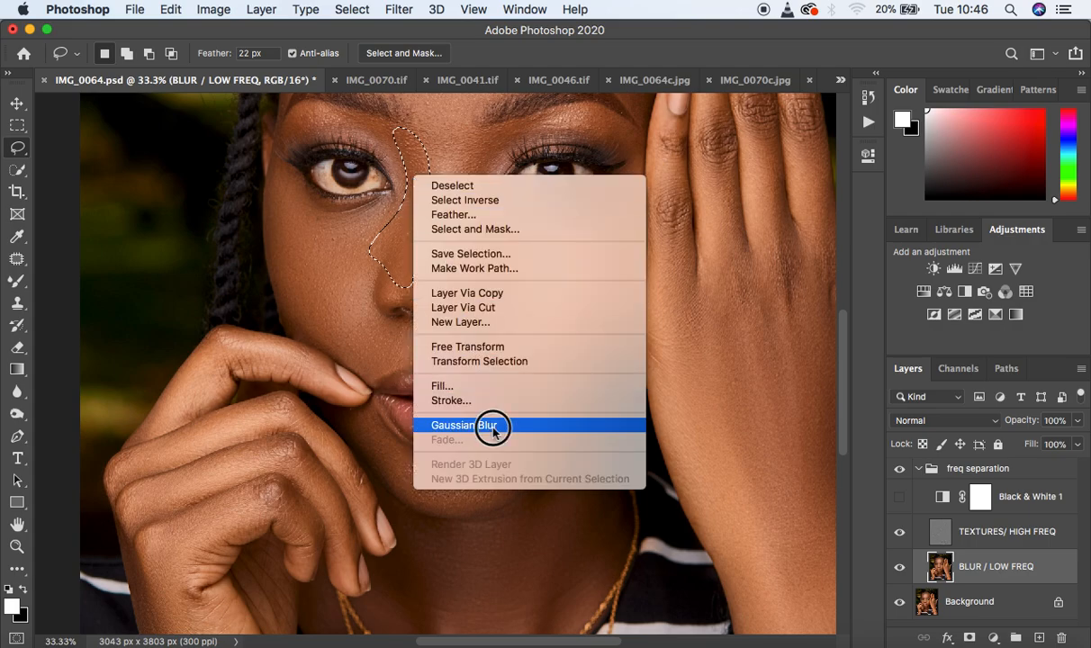
pyautogui.moveTo(497, 134)
pyautogui.mouseDown()
pyautogui.moveTo(460, 263)
pyautogui.moveTo(464, 286)
pyautogui.moveTo(504, 297)
pyautogui.moveTo(491, 265)
pyautogui.moveTo(512, 251)
pyautogui.moveTo(482, 180)
pyautogui.moveTo(474, 144)
pyautogui.mouseUp()
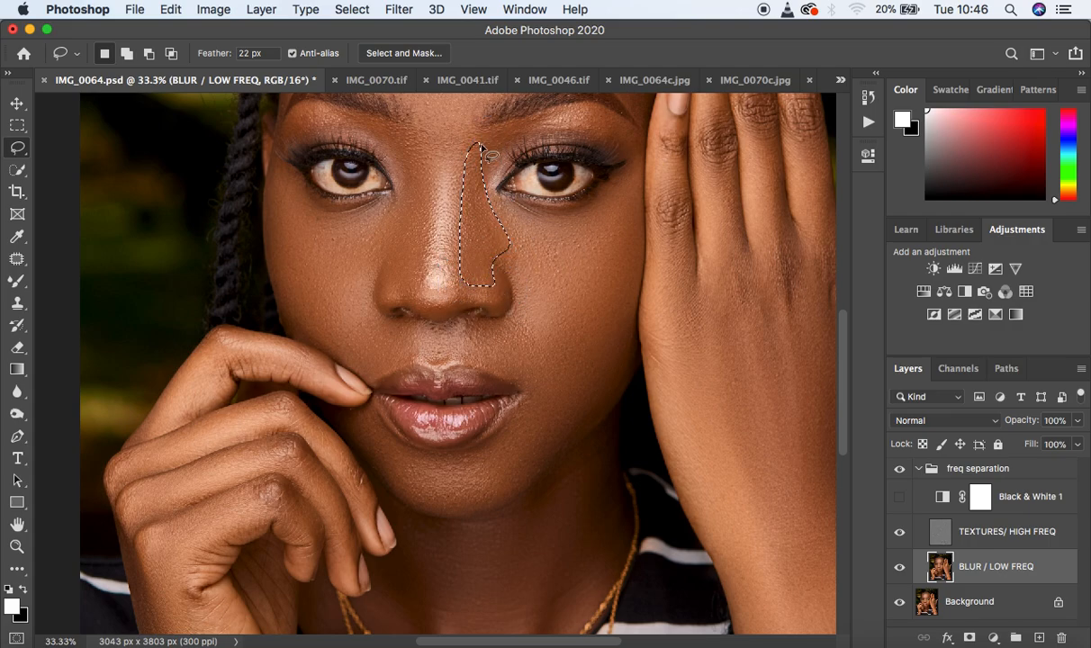
pyautogui.rightClick(481, 213)
pyautogui.click(585, 458)
pyautogui.hotkey('ctrl', 'd')
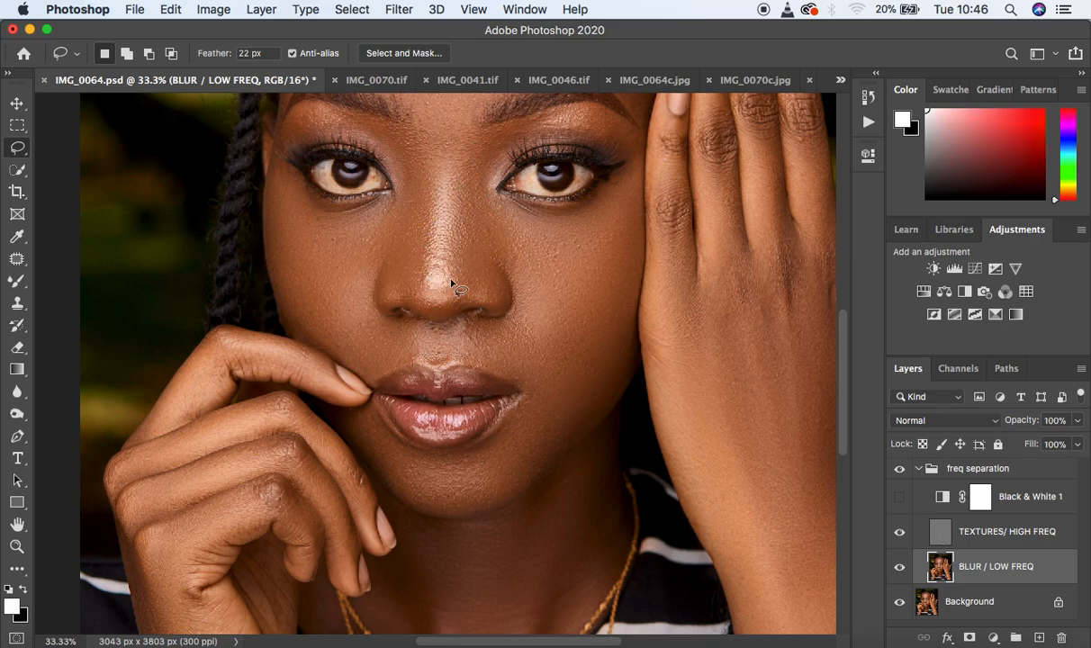
# Lasso the highlight strip along the nose bridge down to the tip and reapply the last Gaussian Blur
pyautogui.click(461, 177)
pyautogui.moveTo(461, 177)
pyautogui.mouseDown()
pyautogui.moveTo(445, 303)
pyautogui.moveTo(417, 292)
pyautogui.moveTo(434, 157)
pyautogui.mouseUp()
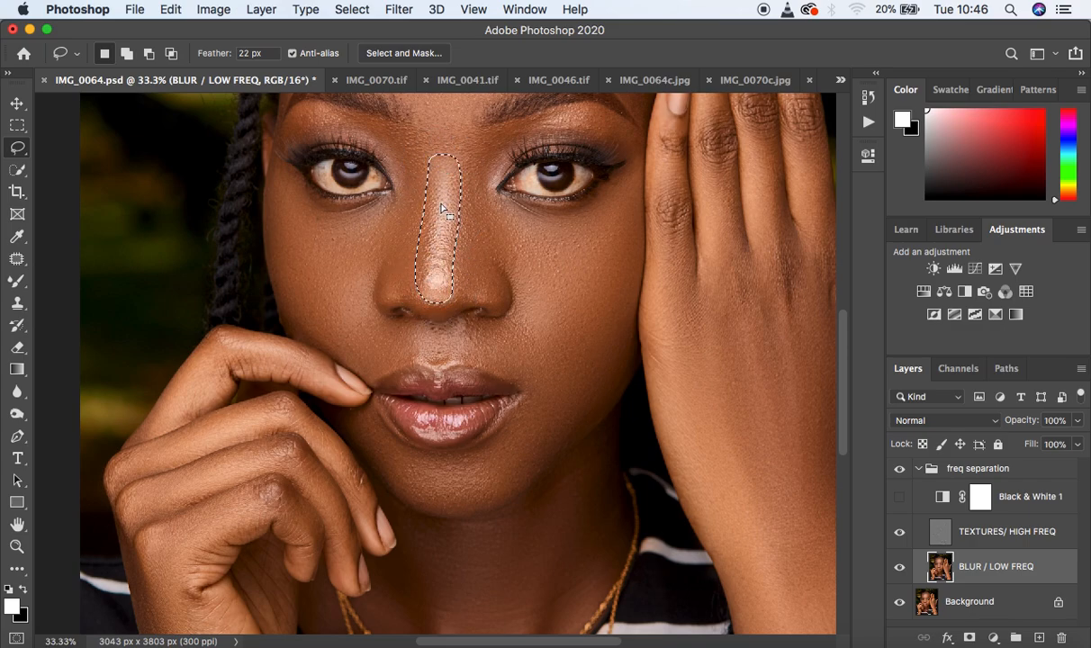
pyautogui.rightClick(441, 205)
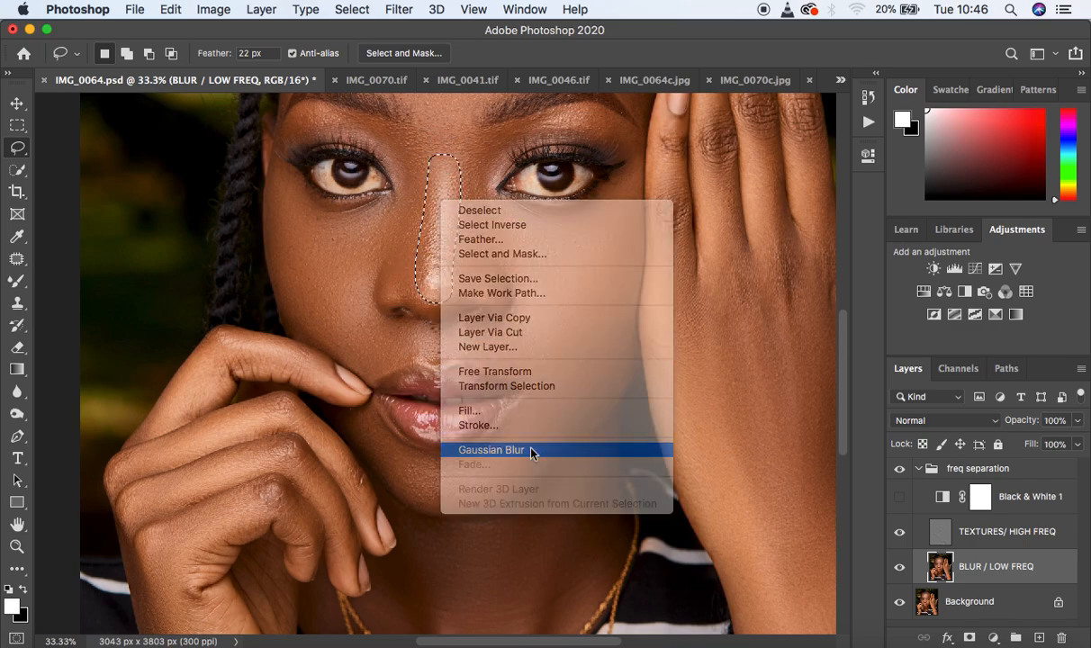
pyautogui.click(531, 451)
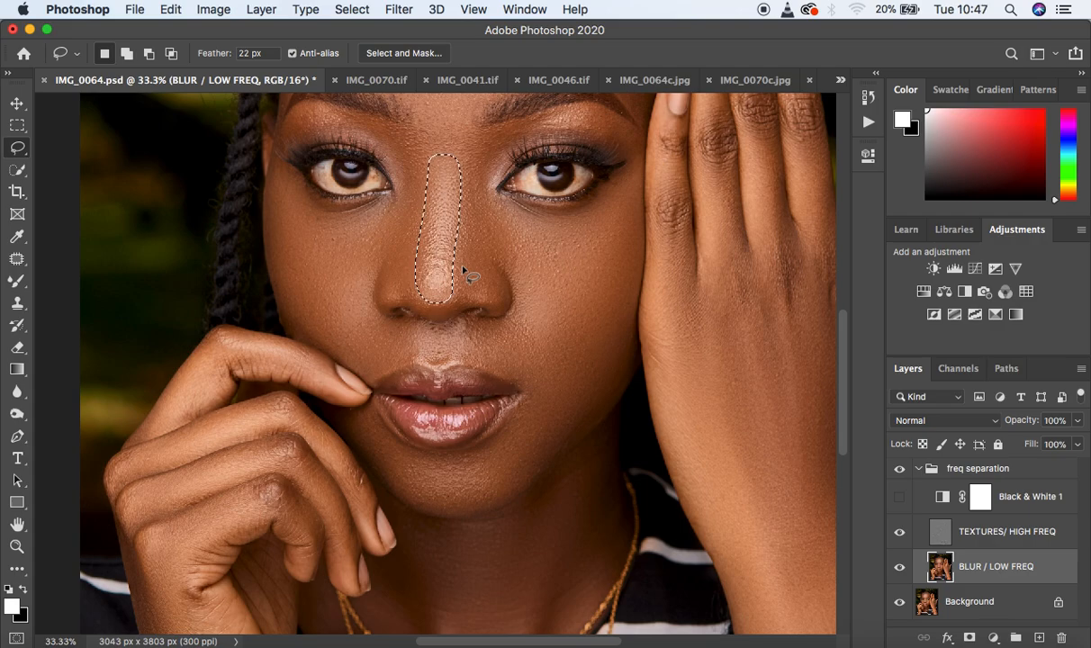
# Fade the nose-bridge Gaussian Blur to a lower opacity and deselect
pyautogui.press('shift')
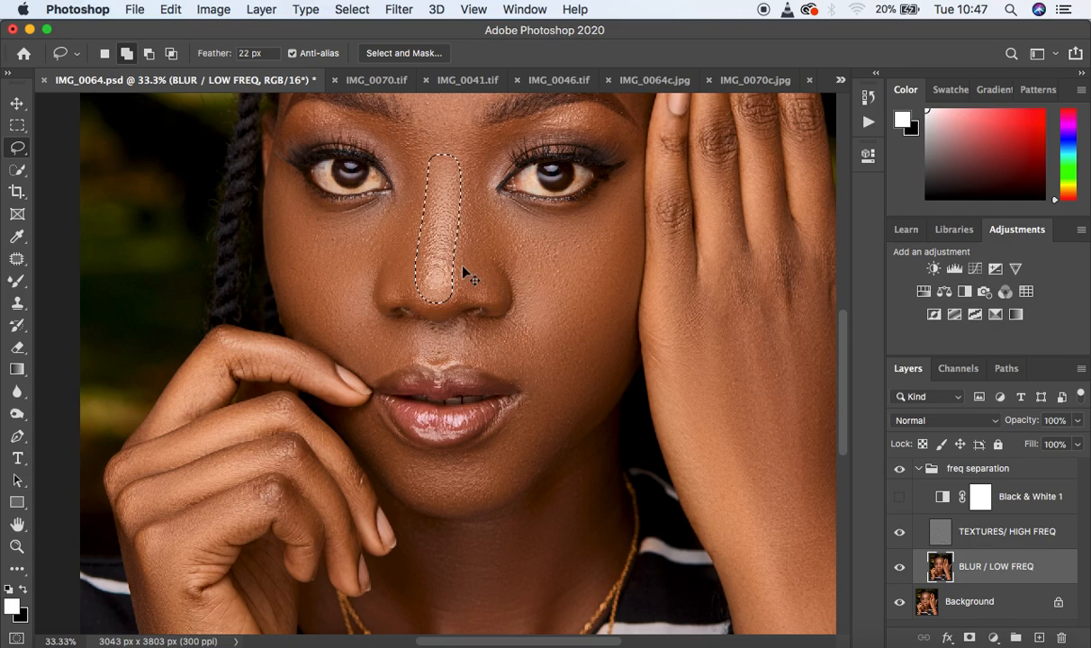
pyautogui.press('super+shift+f')
pyautogui.moveTo(576, 197); pyautogui.dragTo(506, 202)
pyautogui.click(687, 178)
pyautogui.press('super+d')
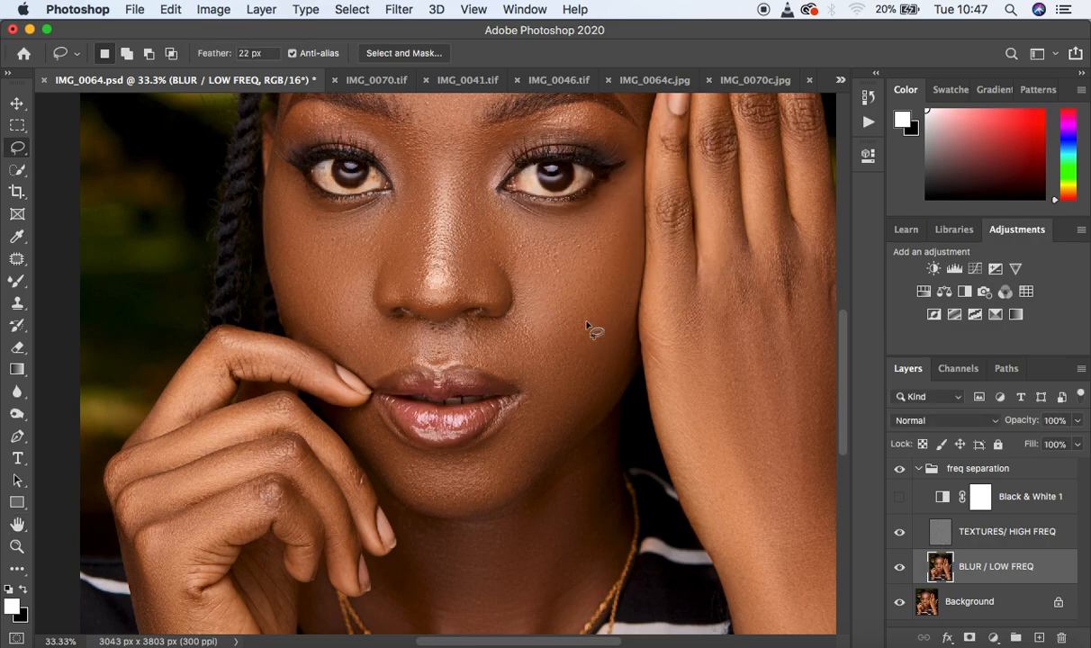
# View the whole portrait and compare it with the freq separation group hidden and shown
pyautogui.press('super+minus')
pyautogui.press('super+minus')
pyautogui.press('super+minus')
pyautogui.press('super+minus')
pyautogui.press('super+equal')
pyautogui.press('super+equal')
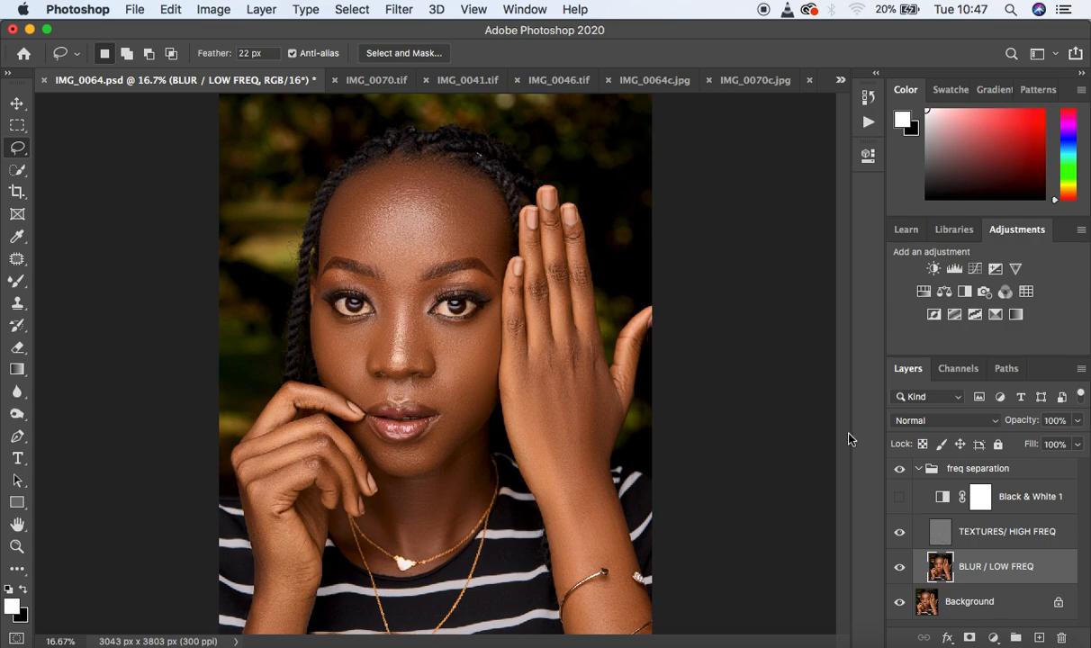
pyautogui.click(901, 472)
pyautogui.click(900, 472)
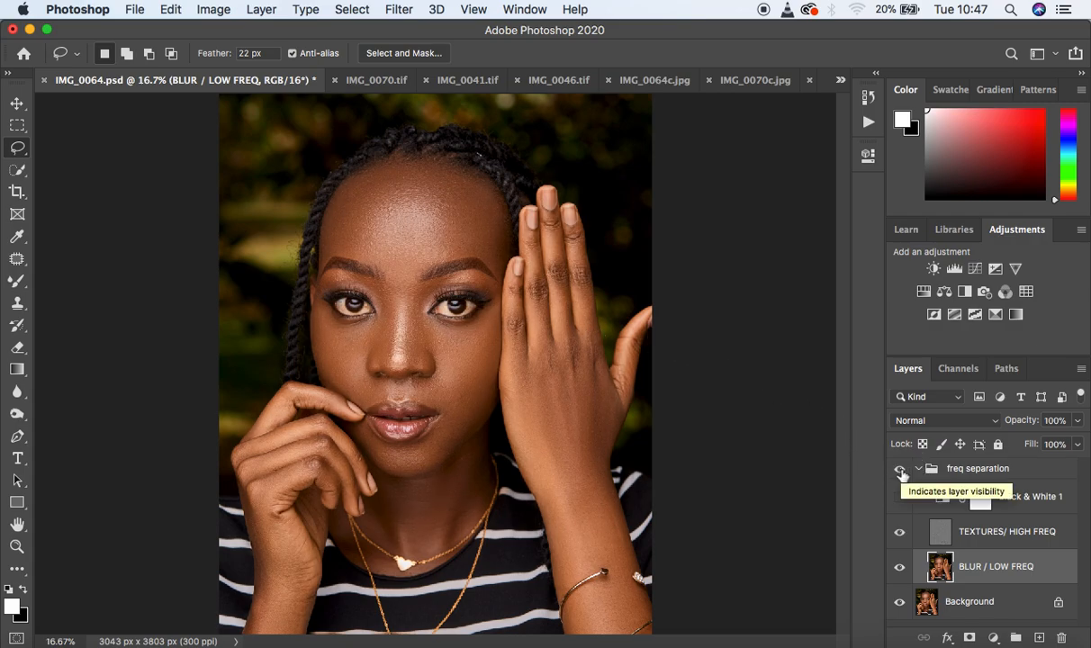
# Delete the Black & White 1 adjustment layer and collapse the freq separation group
pyautogui.click(899, 496)
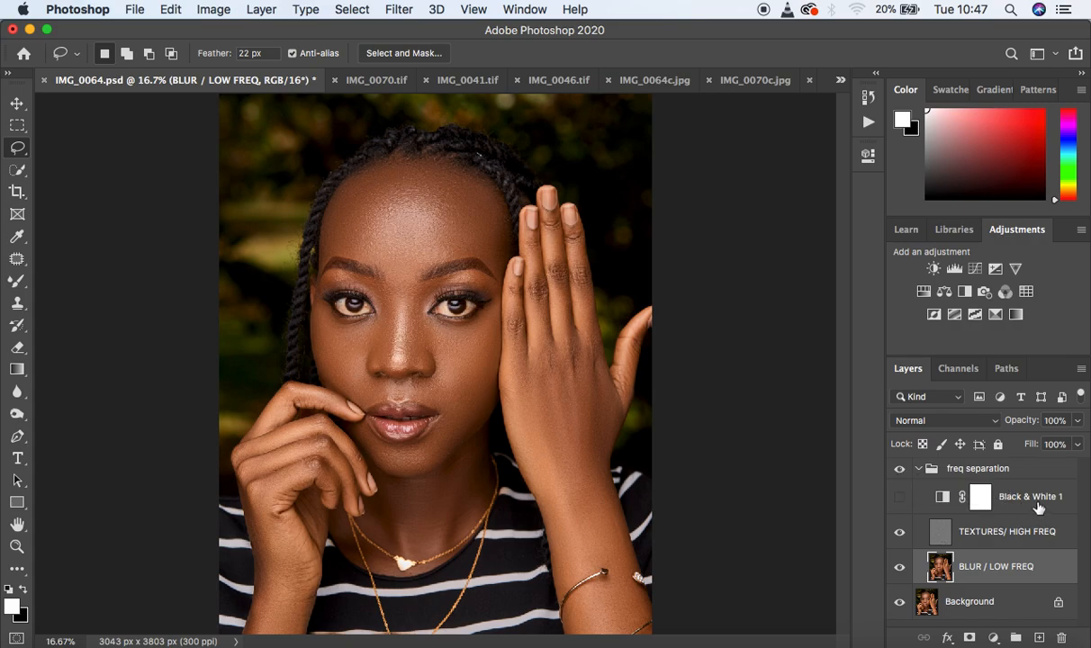
pyautogui.click(1040, 509)
pyautogui.press('Delete')
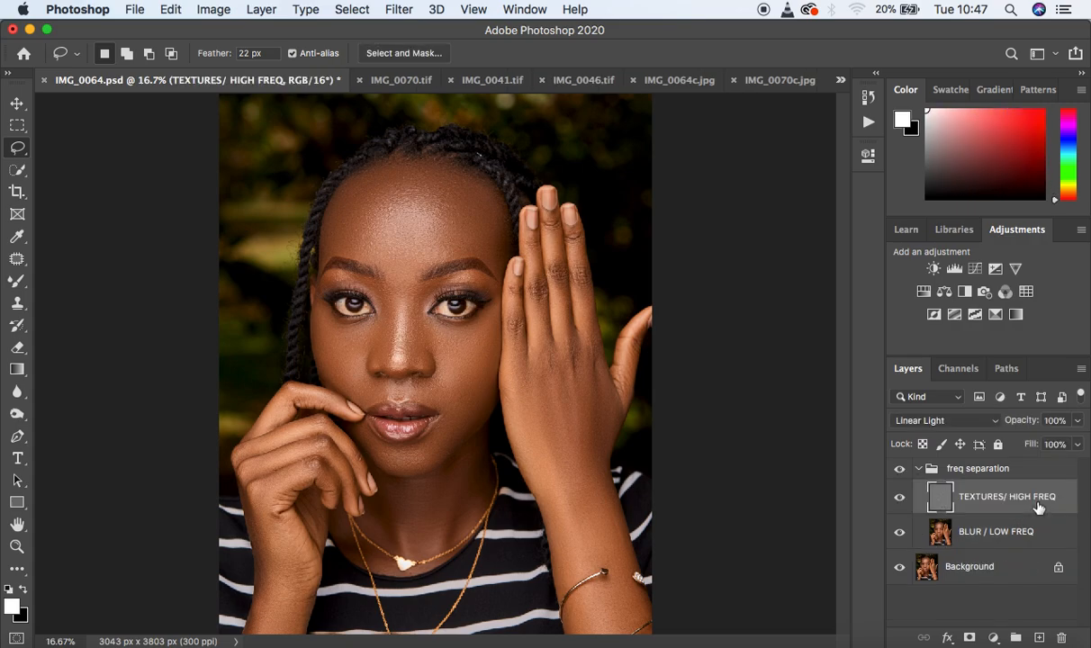
pyautogui.click(917, 470)
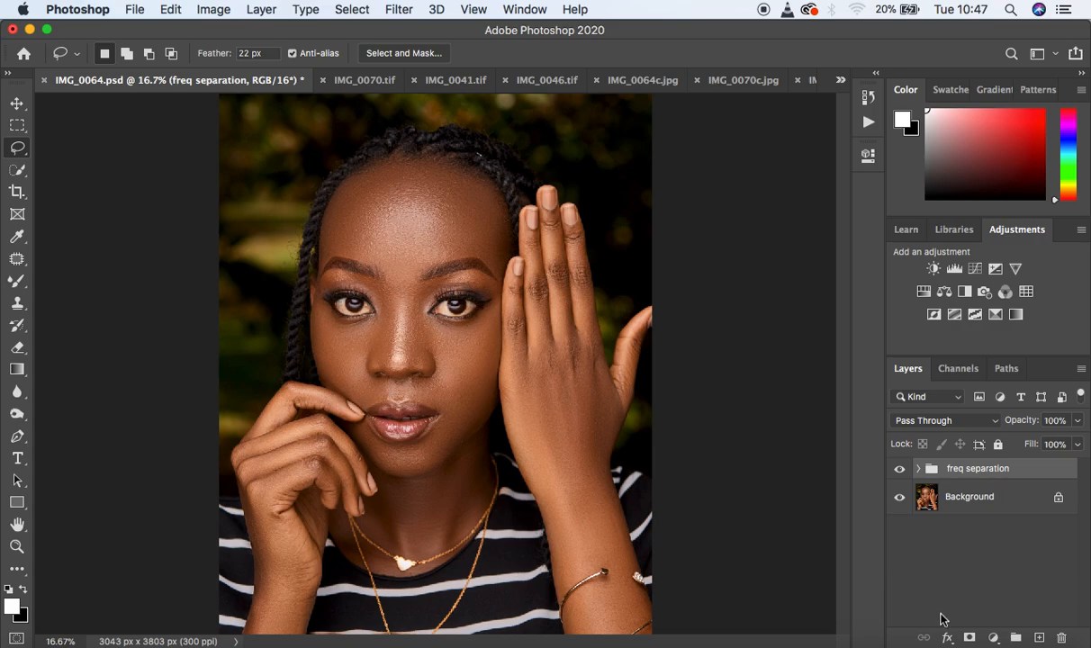
# Add a Curves layer masked by Color Range to the nose-bridge highlights at Fuzziness 31, and brighten its midtones to Input 121, Output 131
pyautogui.click(993, 638)
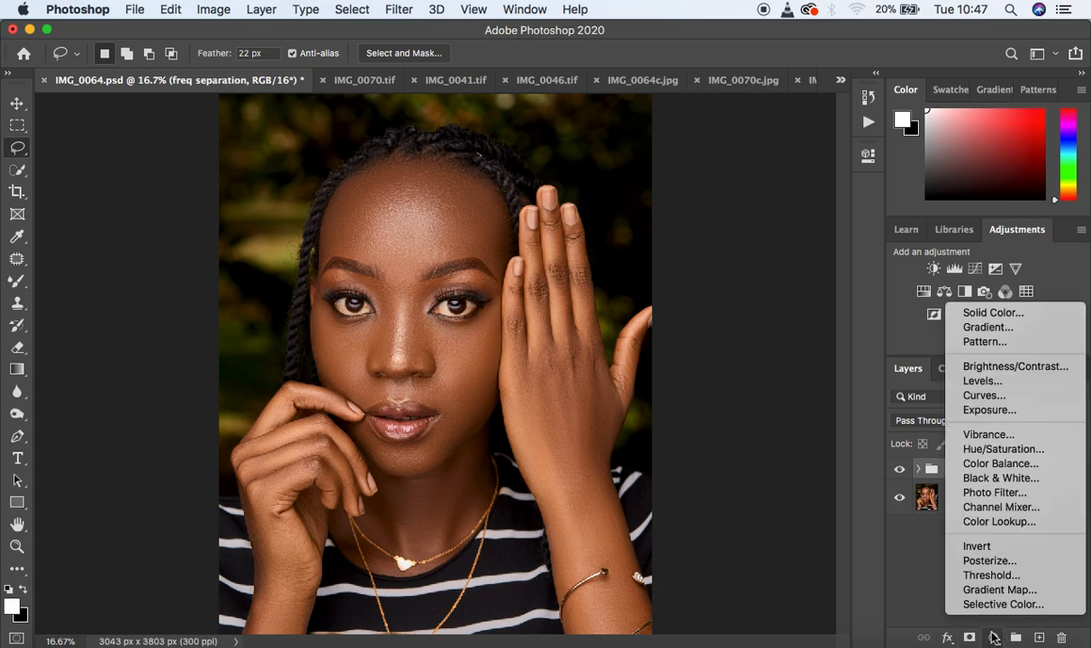
pyautogui.click(1003, 395)
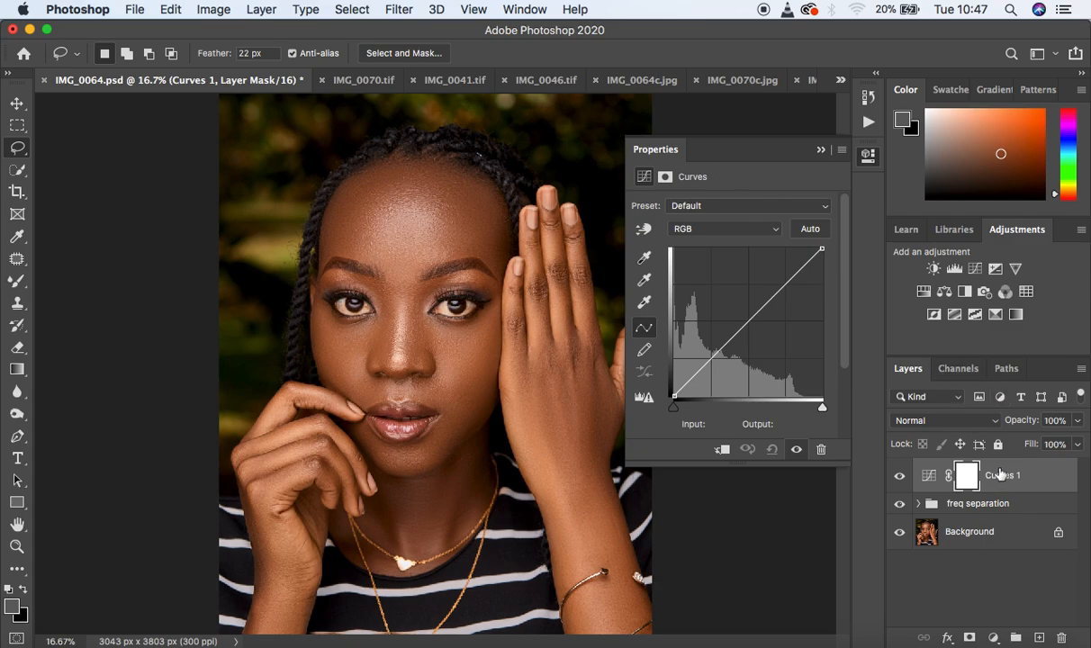
pyautogui.click(347, 10)
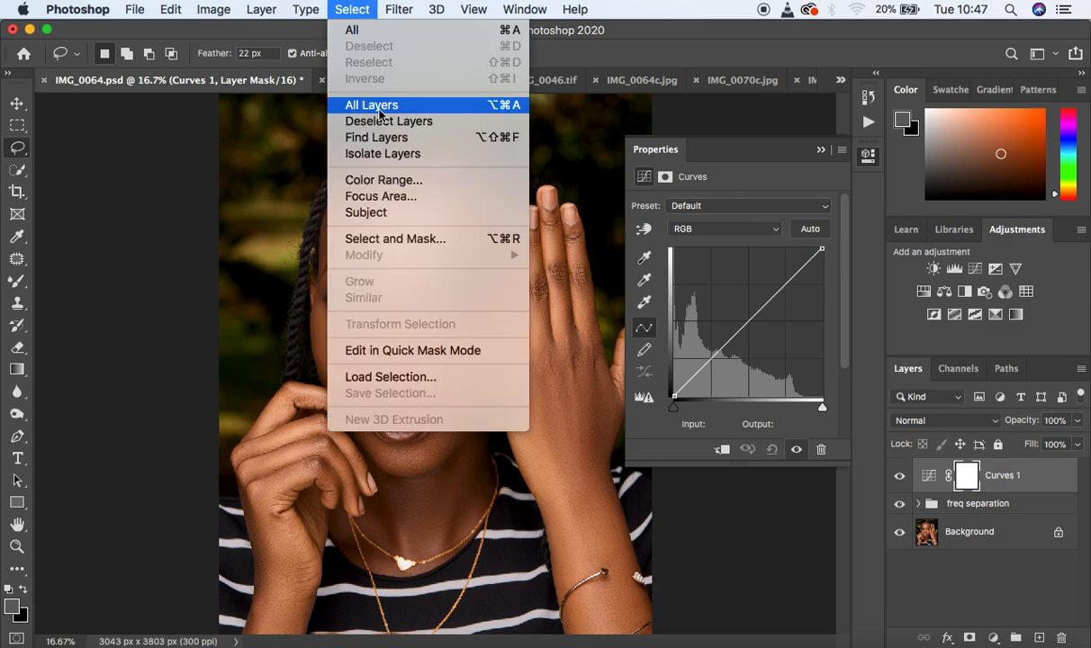
pyautogui.click(403, 181)
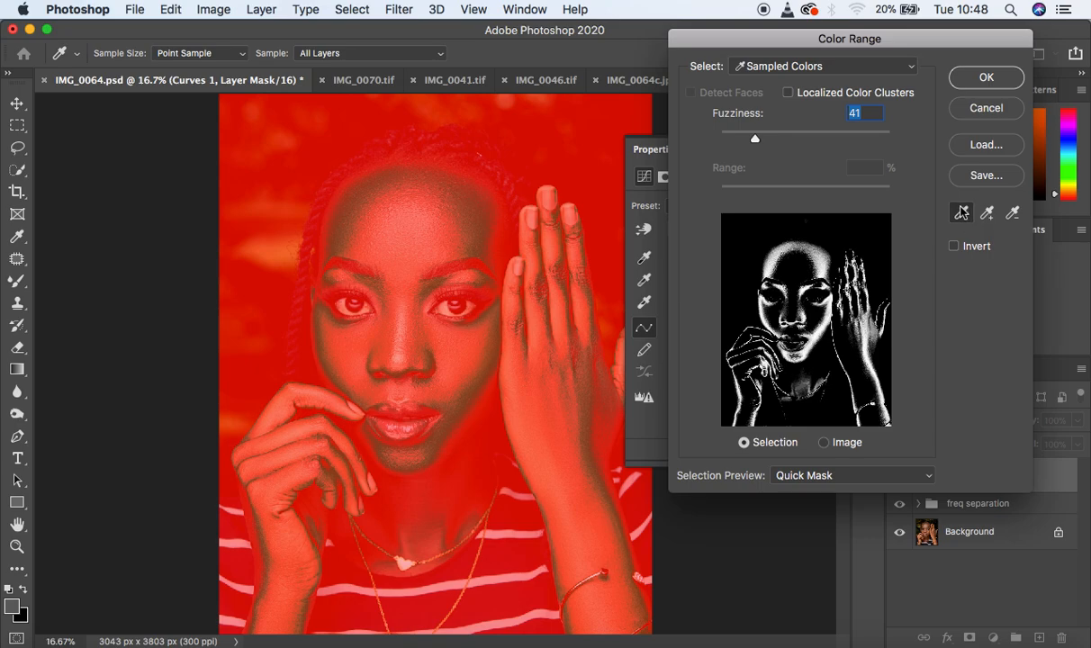
pyautogui.click(405, 320)
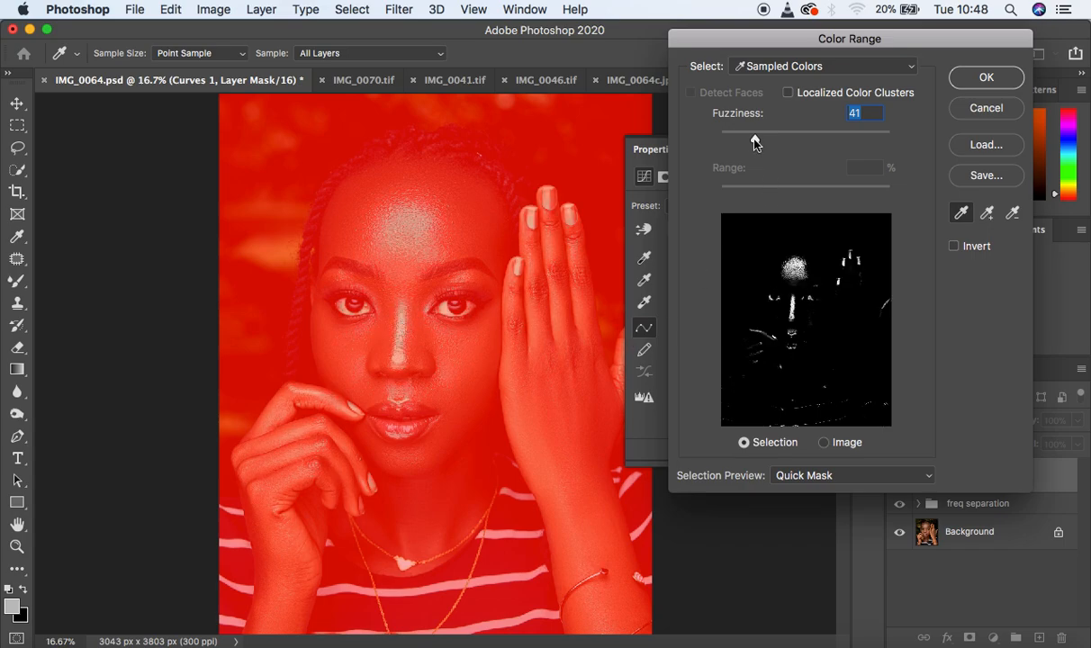
pyautogui.moveTo(755, 142); pyautogui.dragTo(748, 144)
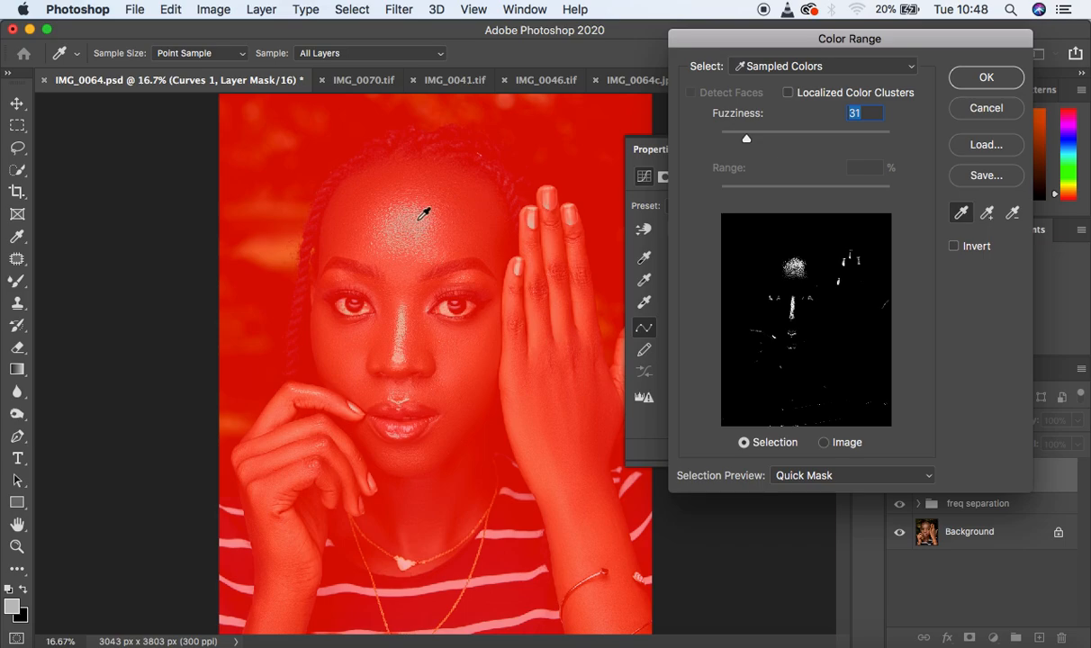
pyautogui.click(985, 79)
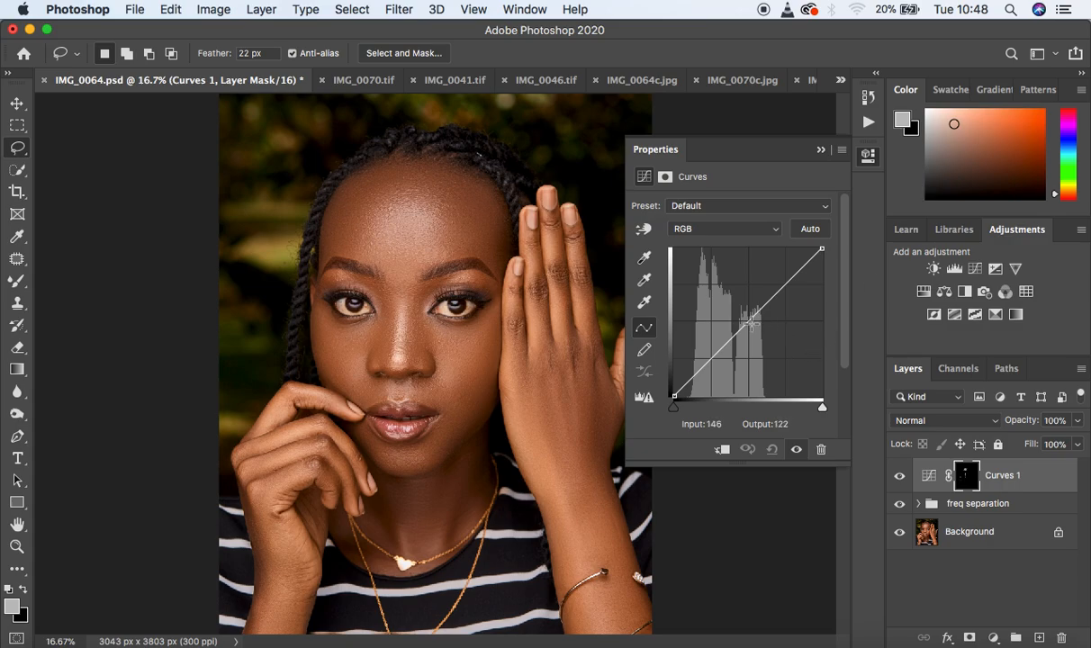
pyautogui.moveTo(746, 319); pyautogui.dragTo(744, 319)
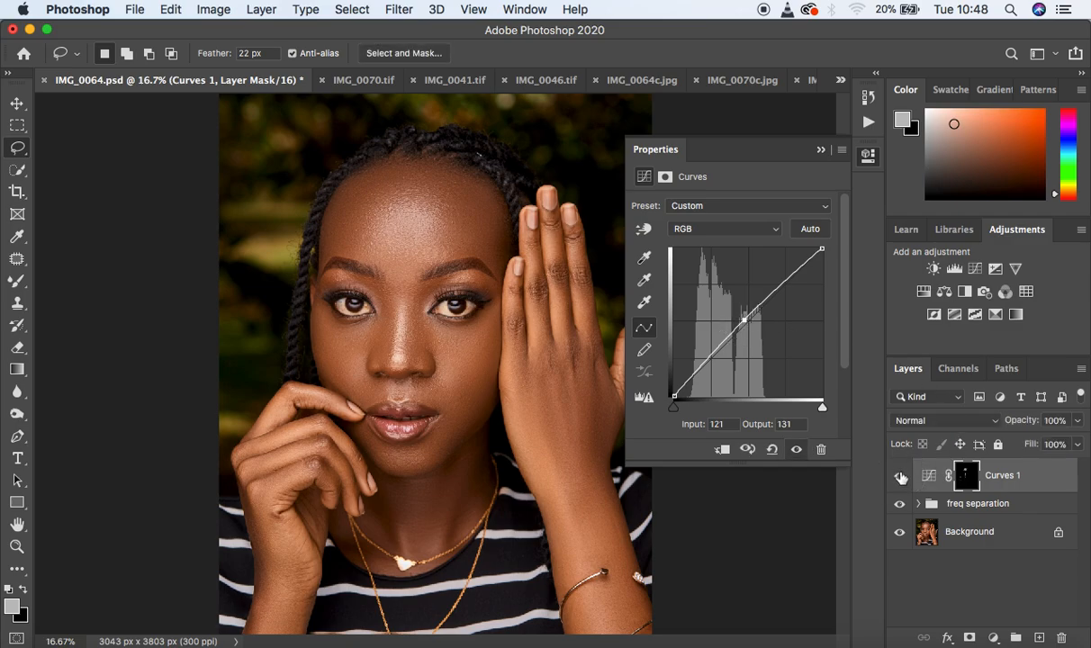
pyautogui.click(820, 151)
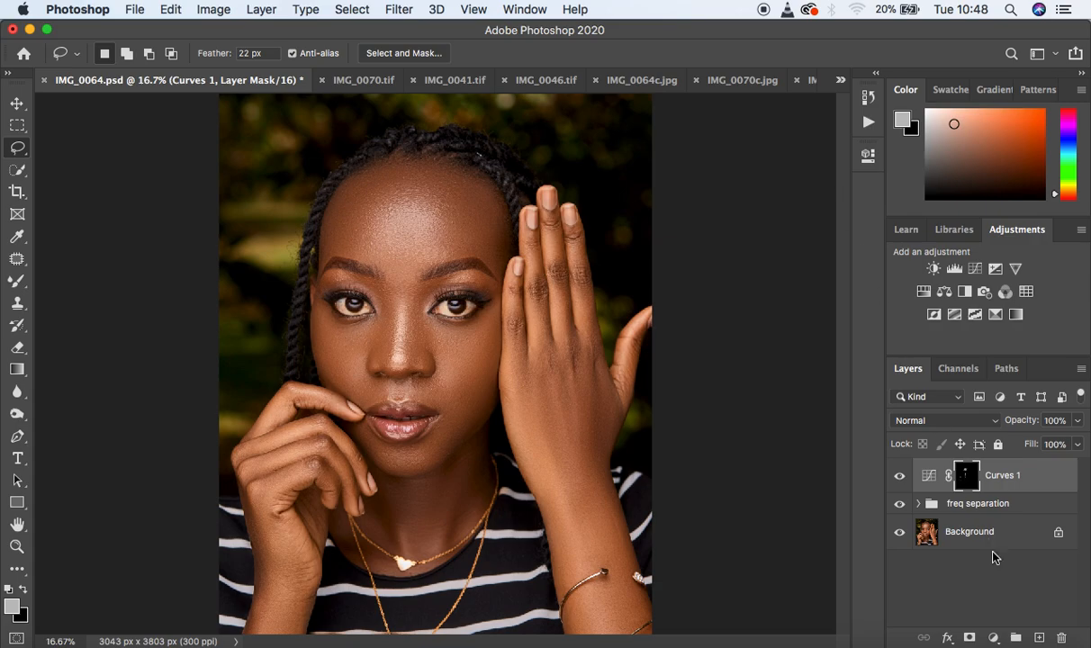
# Add a second Curves layer and mask it by Color Range, sampling the shadow beside the inner eye corner at Fuzziness 44
pyautogui.click(993, 638)
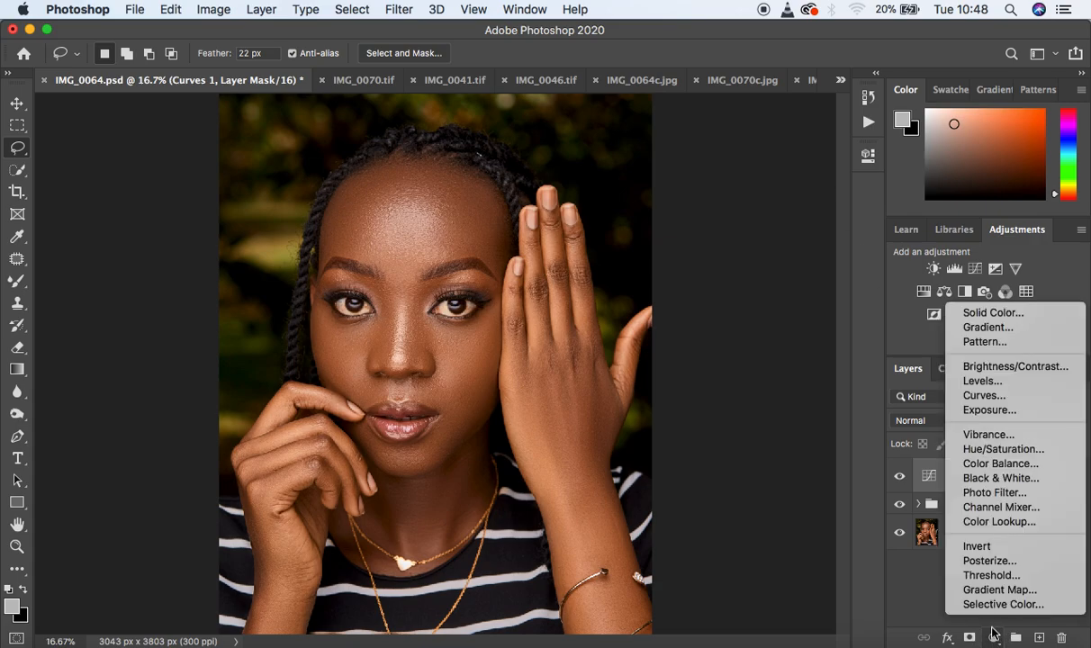
pyautogui.click(984, 395)
pyautogui.click(352, 9)
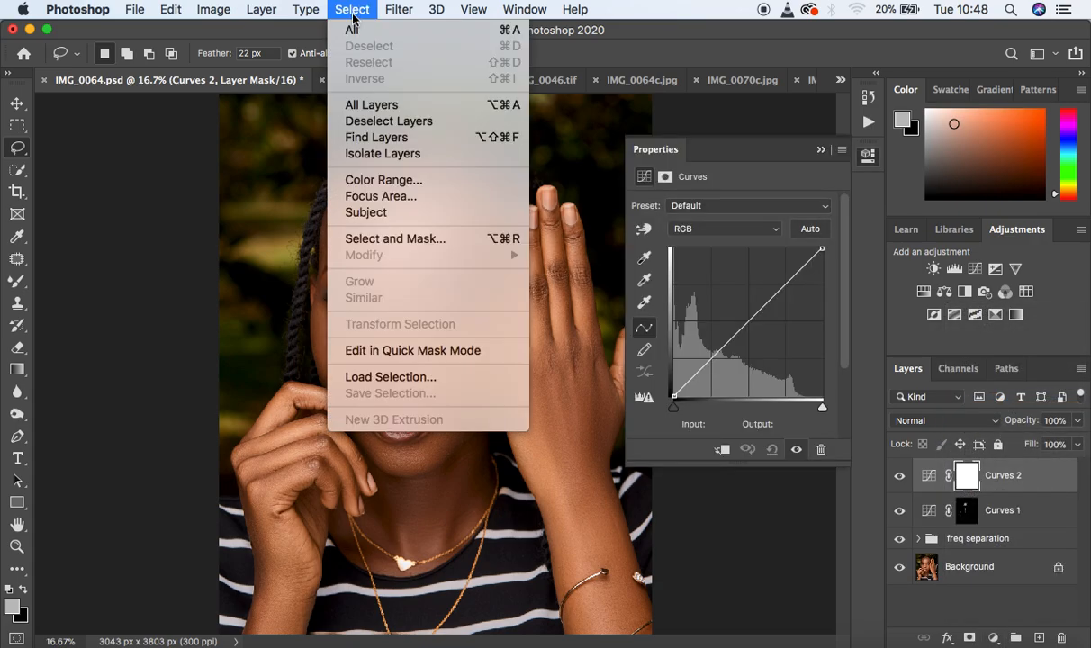
pyautogui.click(371, 178)
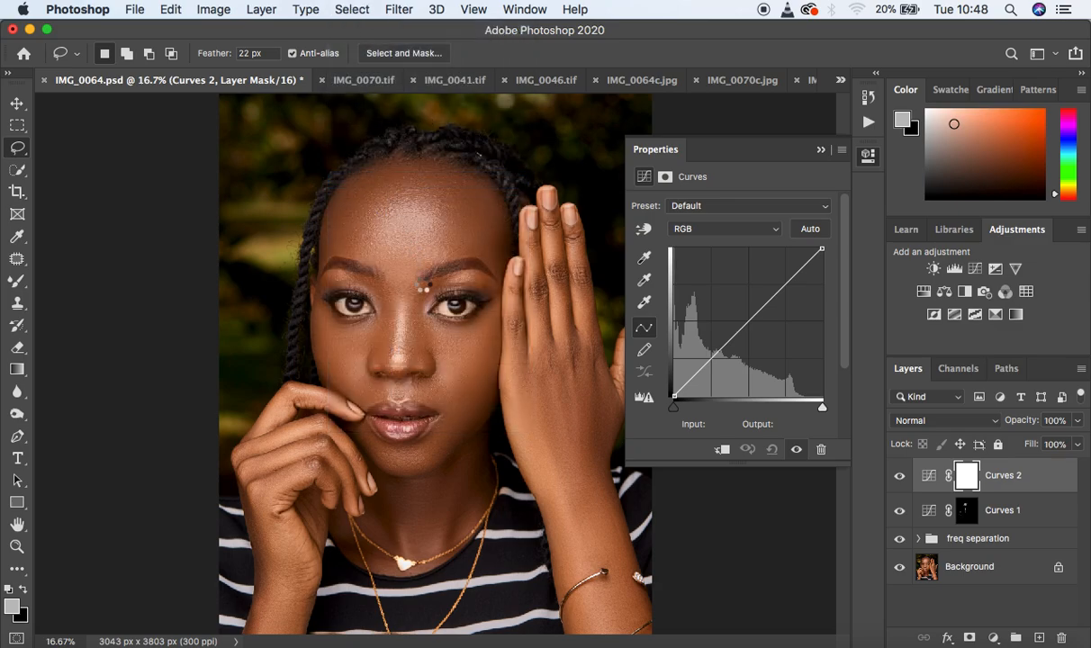
pyautogui.click(420, 314)
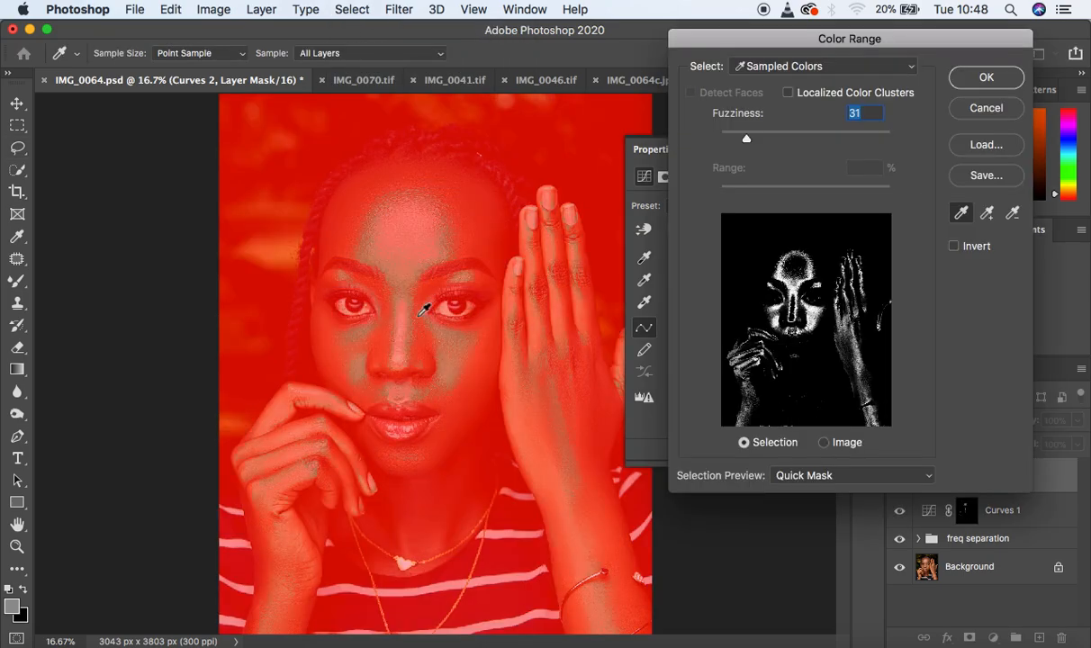
pyautogui.click(419, 315)
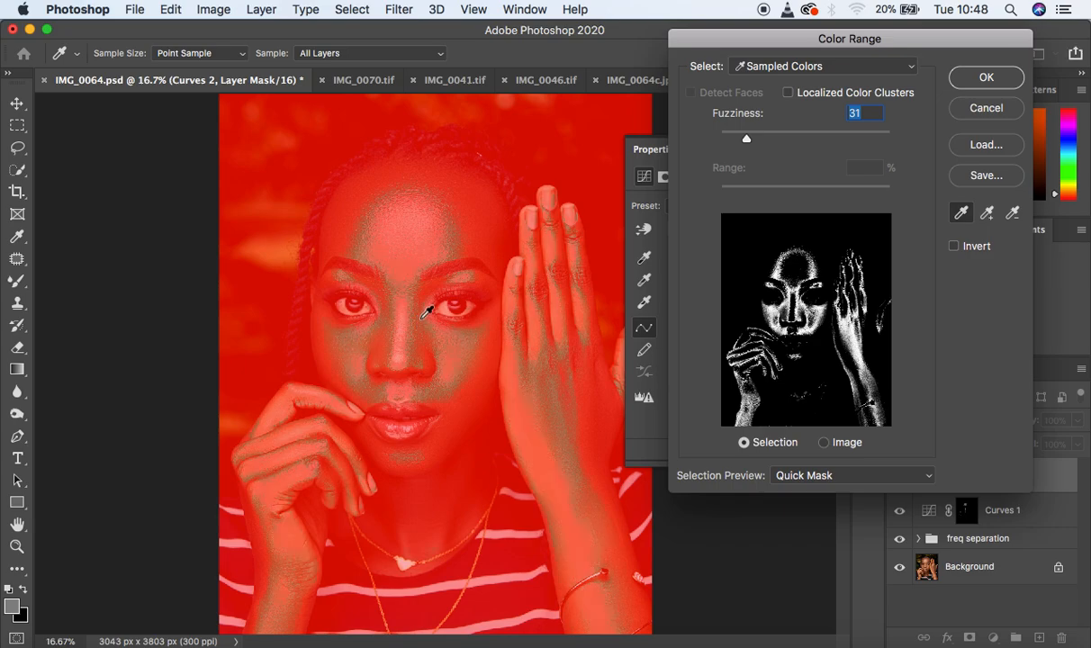
pyautogui.click(420, 318)
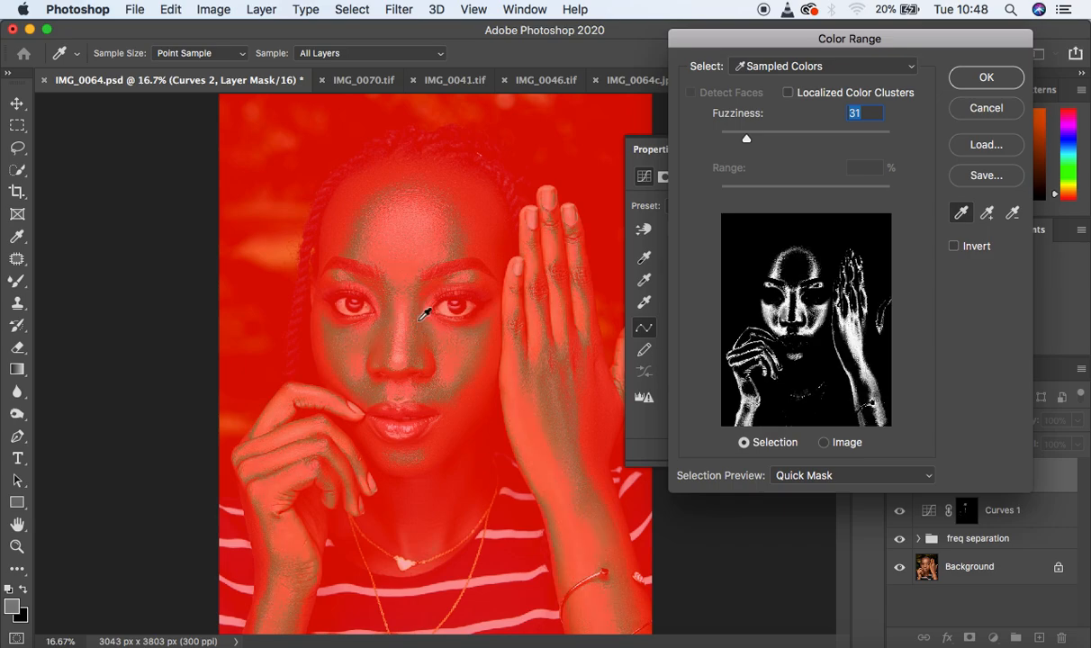
pyautogui.click(419, 321)
pyautogui.click(427, 297)
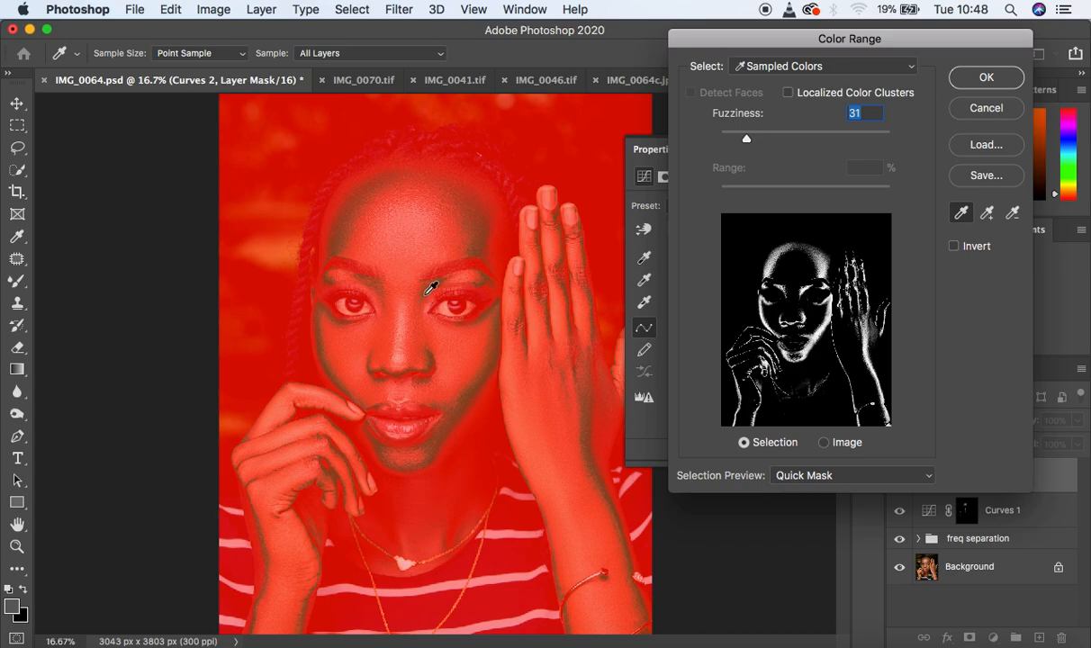
pyautogui.moveTo(746, 139); pyautogui.dragTo(759, 143)
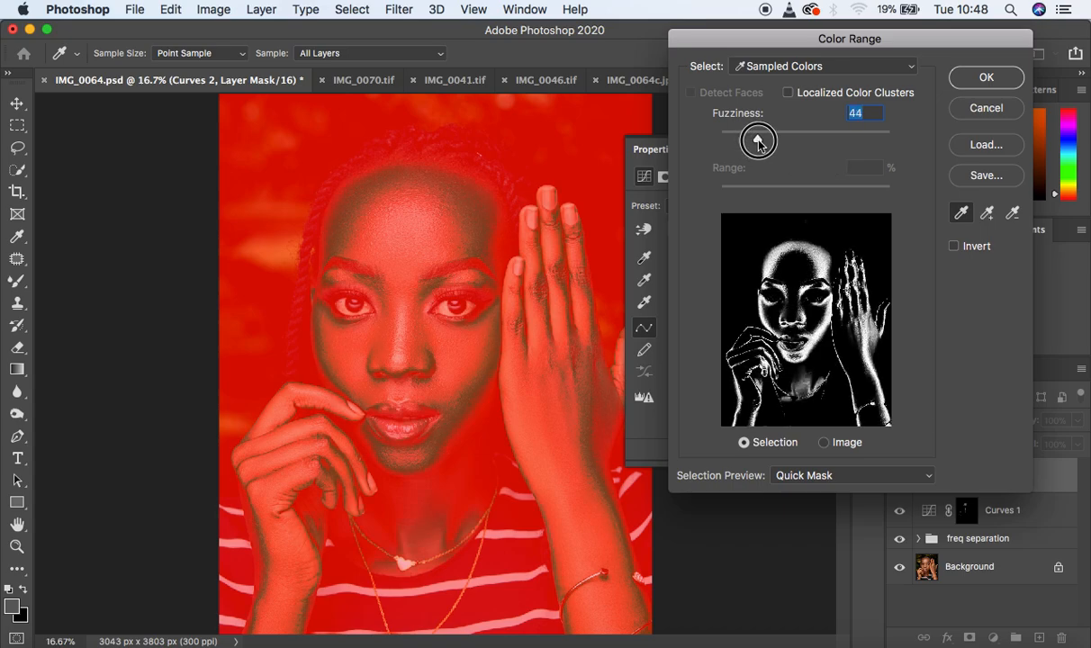
pyautogui.click(971, 75)
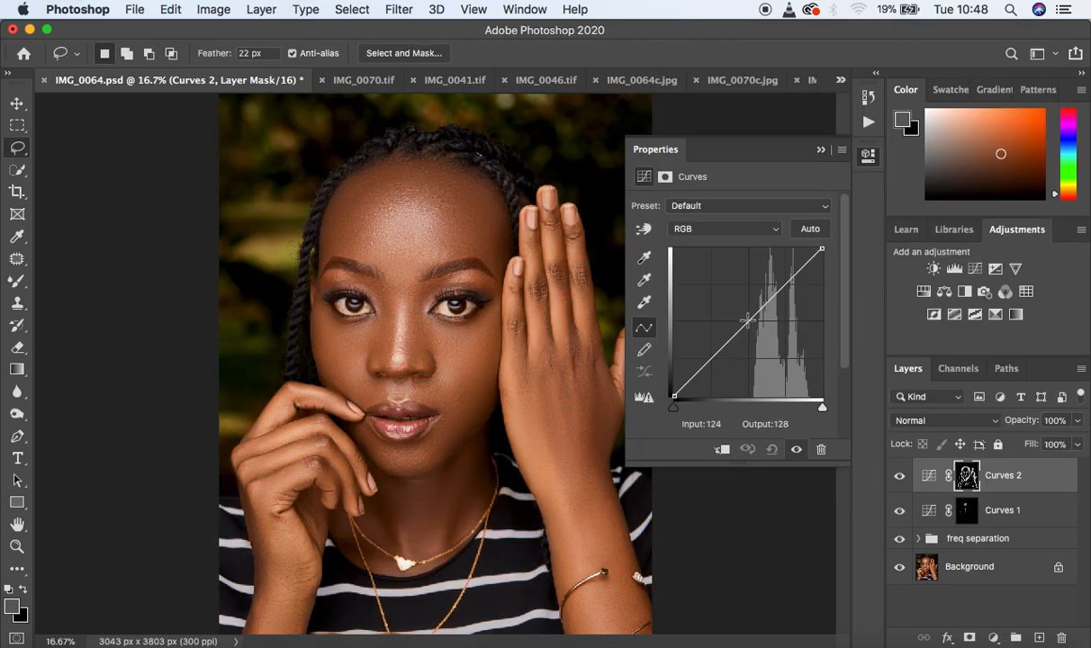
# Darken the Curves 2 midtones slightly, to about Input 131, Output 127, and toggle the layer's visibility to compare
pyautogui.click(748, 320)
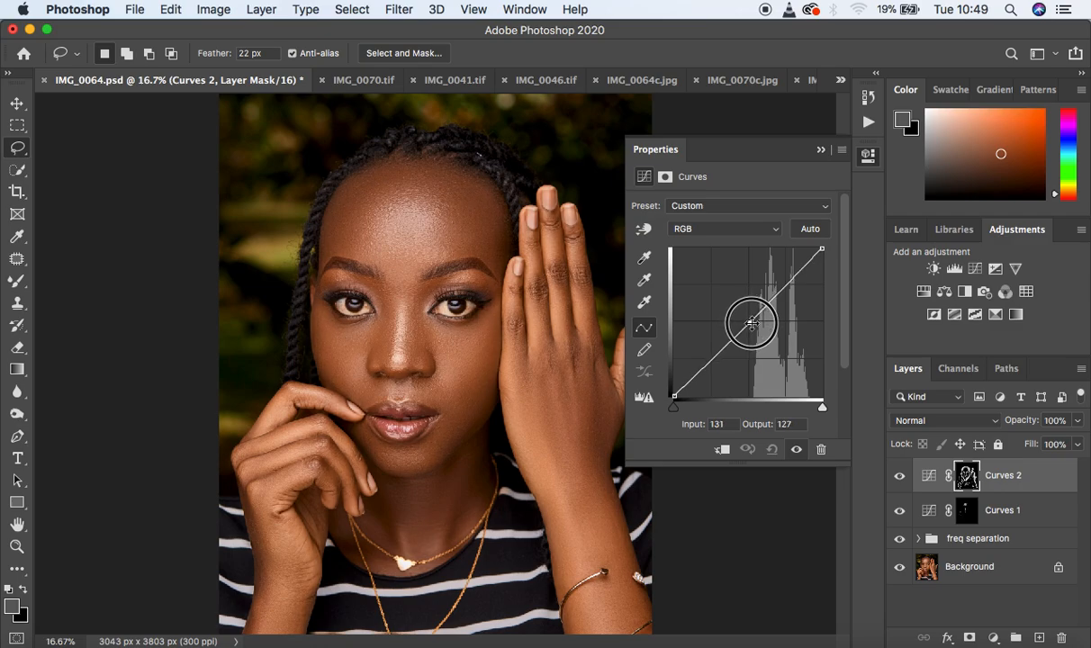
pyautogui.click(820, 149)
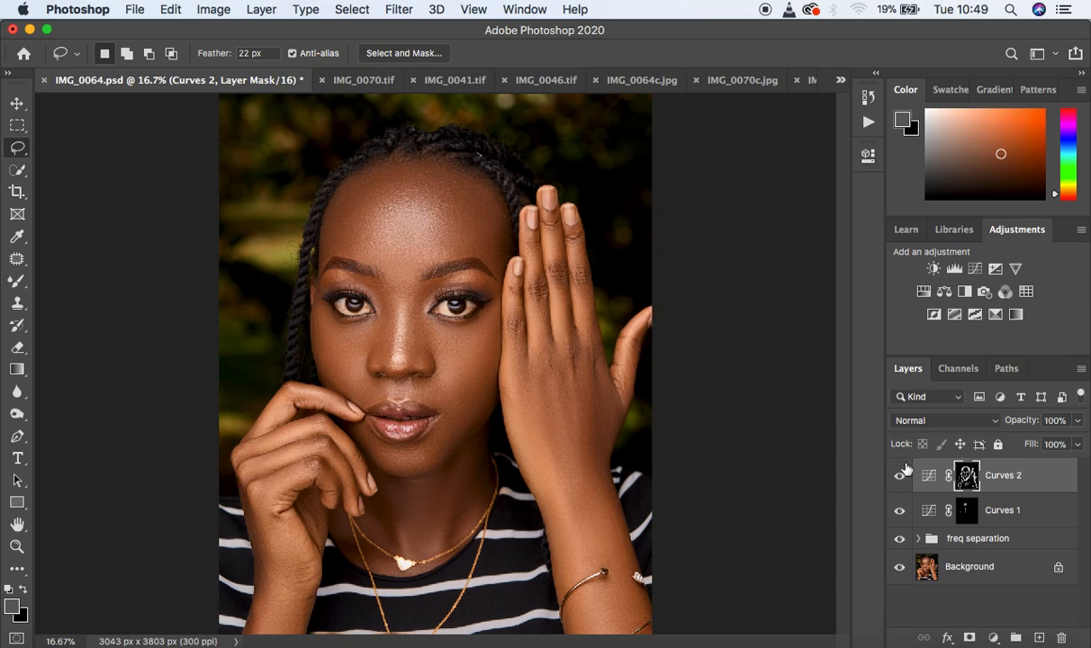
pyautogui.click(899, 475)
pyautogui.click(901, 477)
pyautogui.click(900, 478)
pyautogui.click(901, 477)
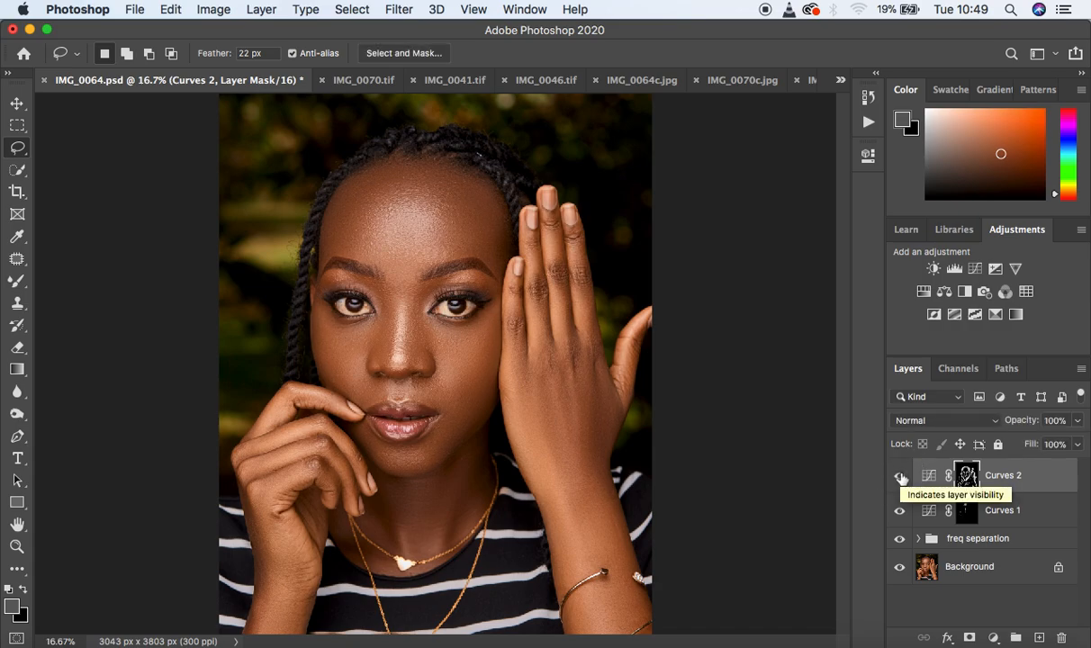
# Set the Curves 2 layer's blend mode to Luminosity
pyautogui.click(947, 420)
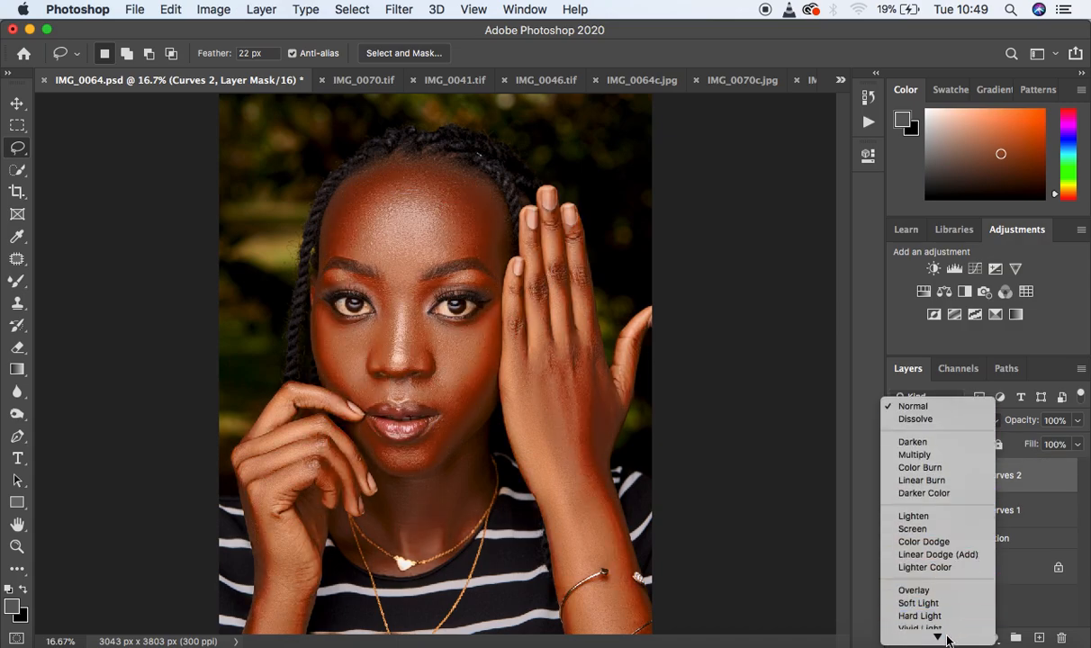
pyautogui.click(920, 636)
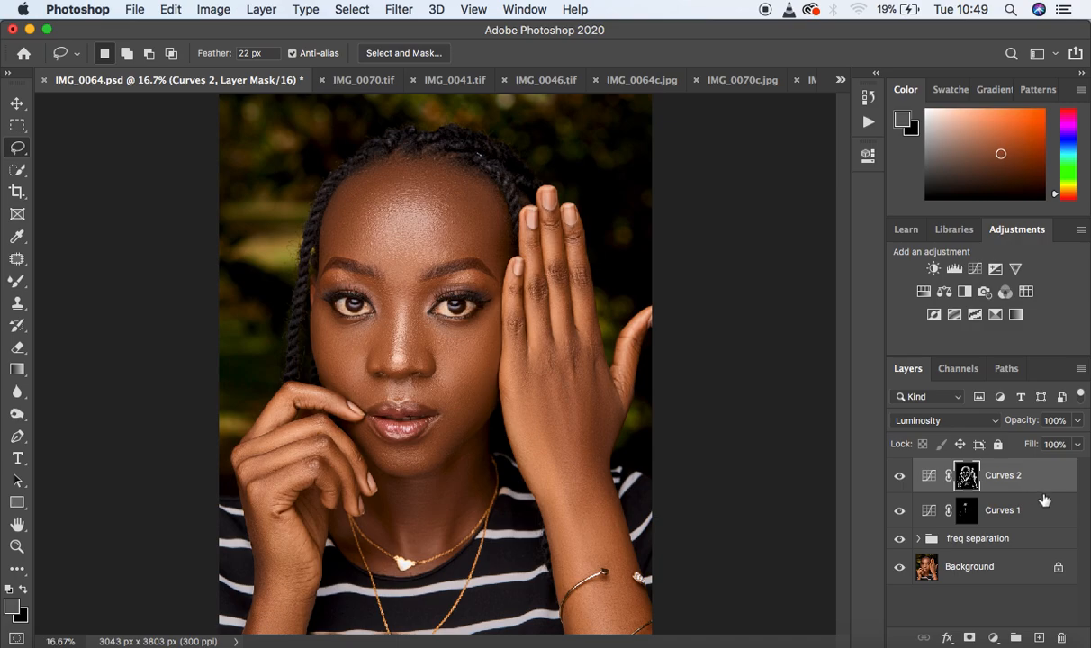
# Group the two Curves layers and rename the group dnb
pyautogui.press('super+alt+a')
pyautogui.press('super+g')
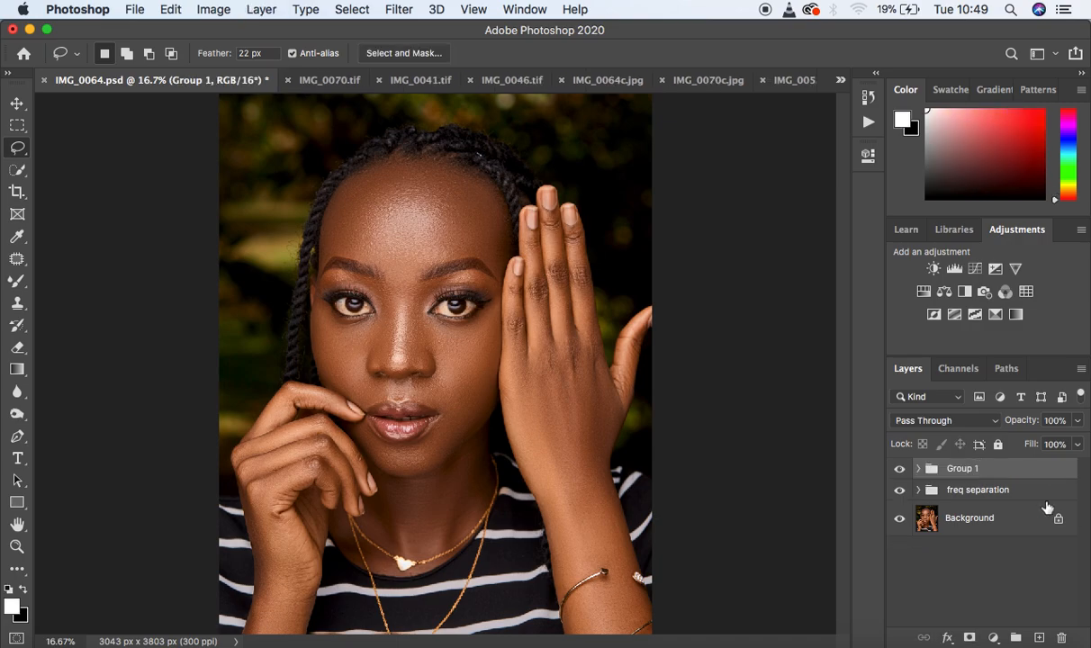
pyautogui.doubleClick(957, 468)
pyautogui.write('dnb')
pyautogui.press('Return')
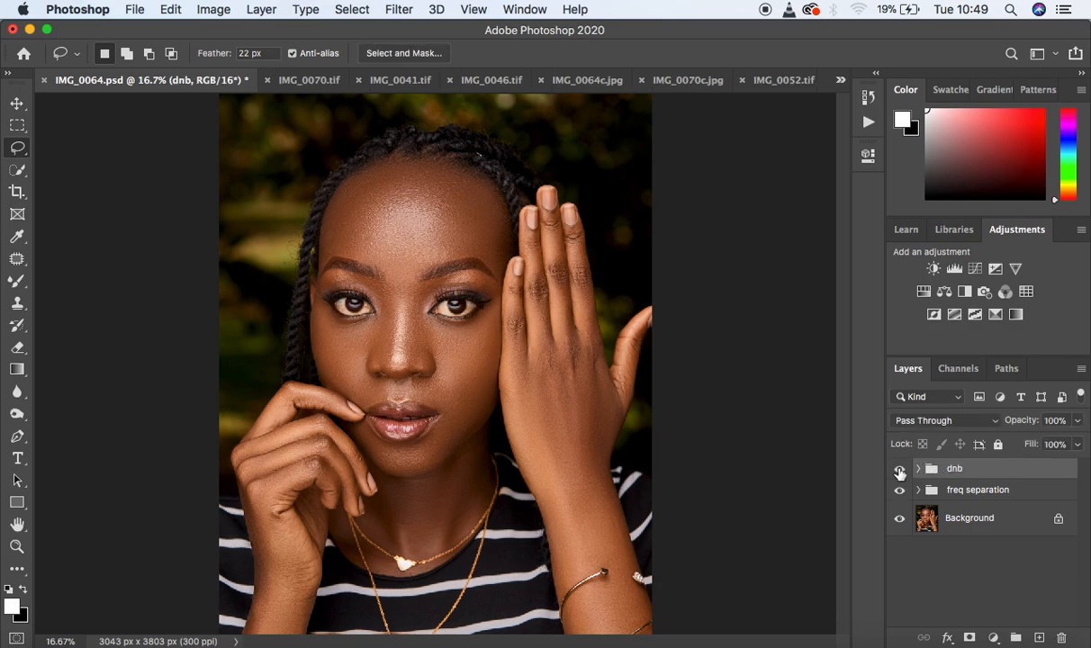
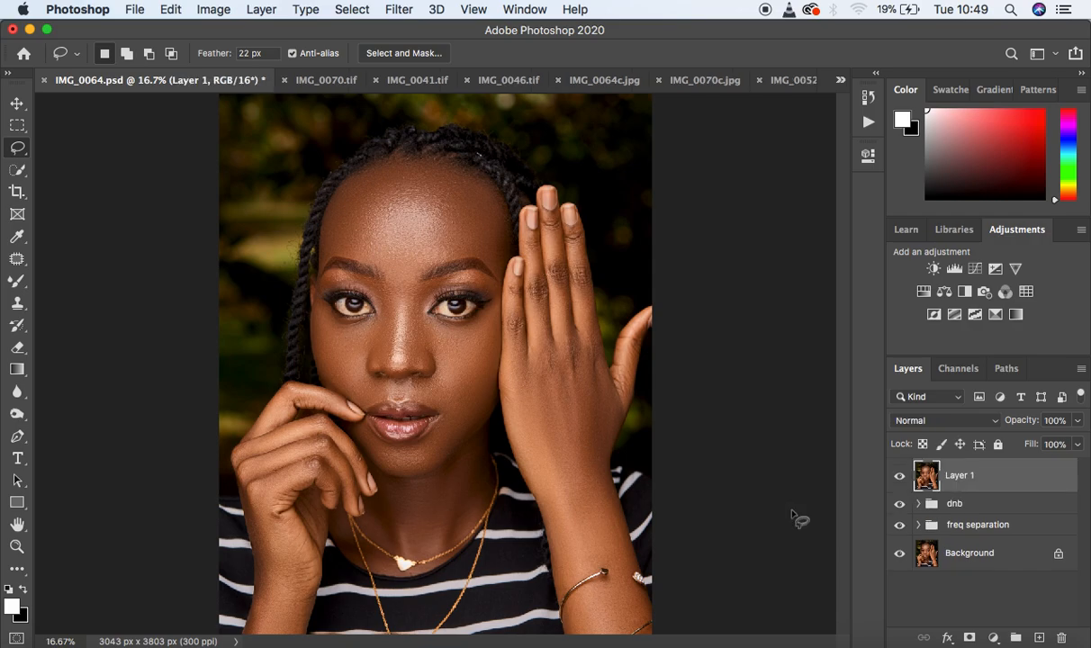
# Duplicate the merged Layer 1 and open the copy in the Camera Raw Filter
pyautogui.press('super+j')
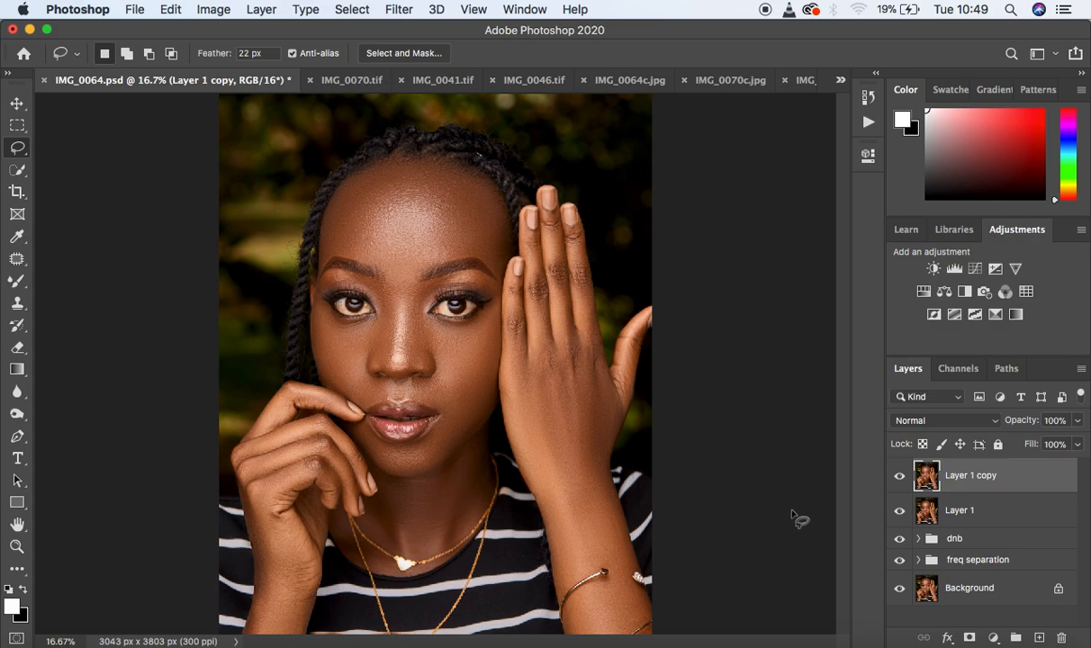
pyautogui.click(398, 11)
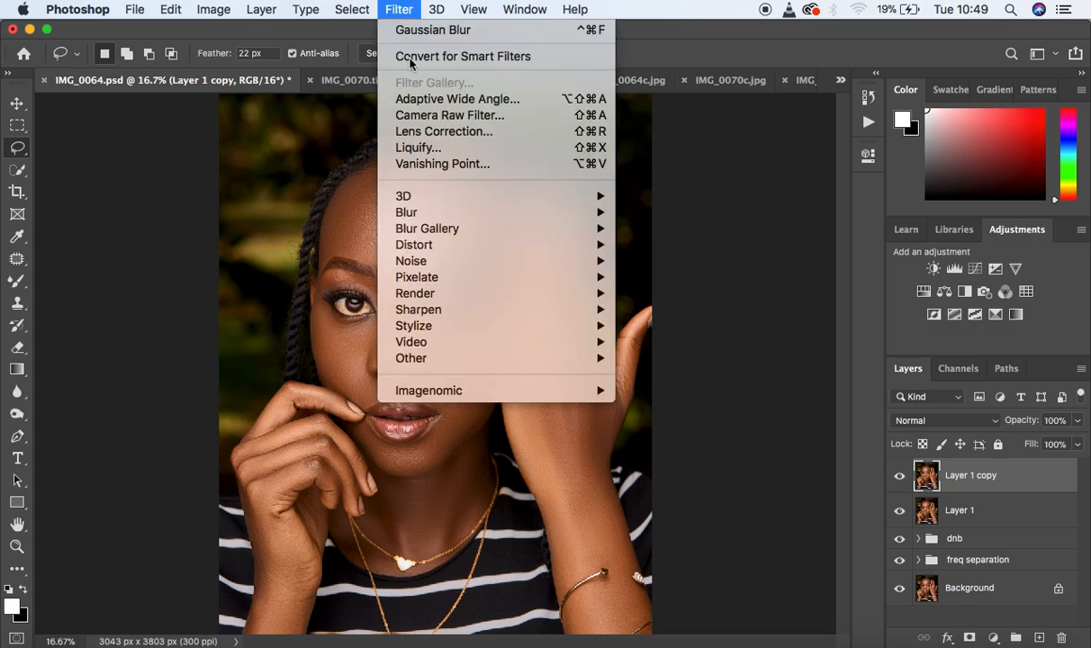
pyautogui.click(434, 116)
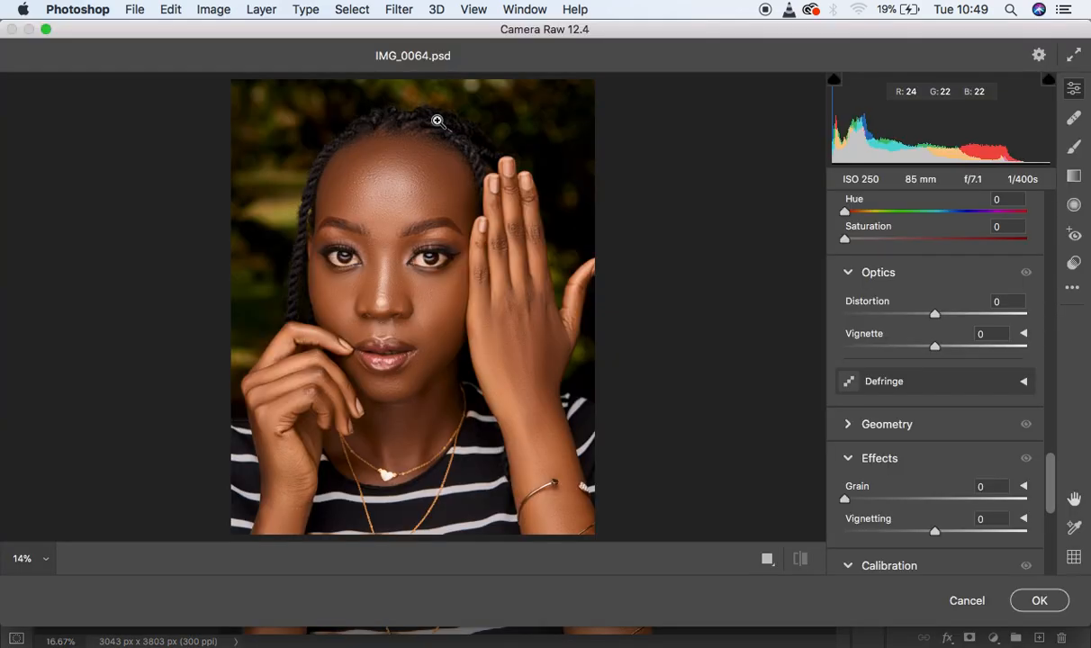
# Set the Calibration saturation of the Red, Green and Blue Primaries to -9 each and compare with the default settings
pyautogui.scroll(-5, 891, 418)
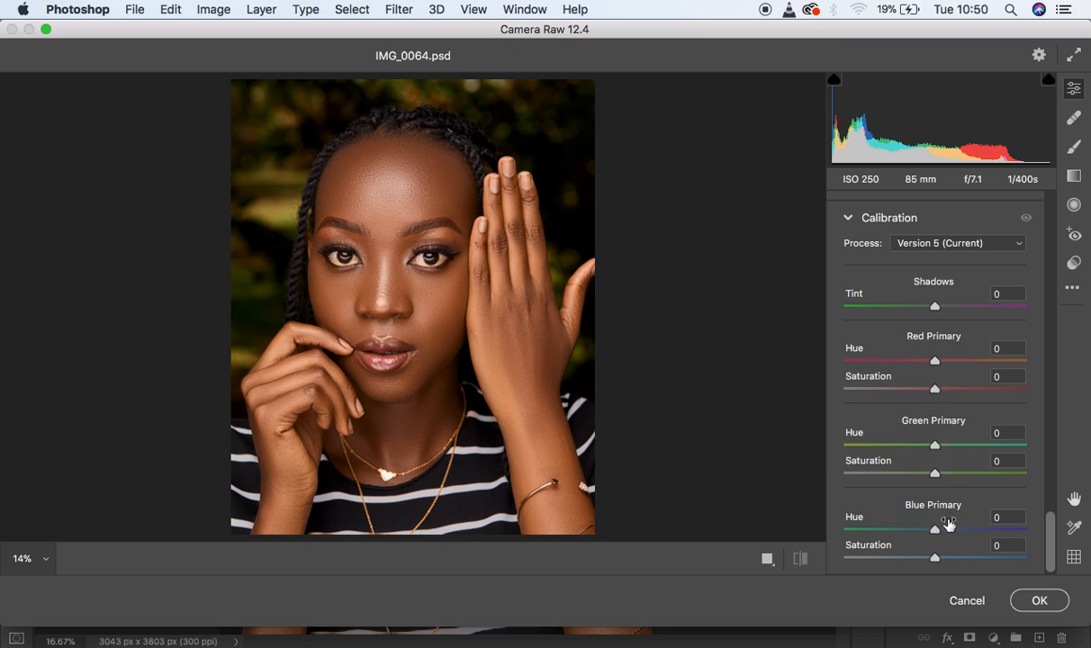
pyautogui.moveTo(934, 391); pyautogui.dragTo(926, 390)
pyautogui.moveTo(937, 477); pyautogui.dragTo(925, 479)
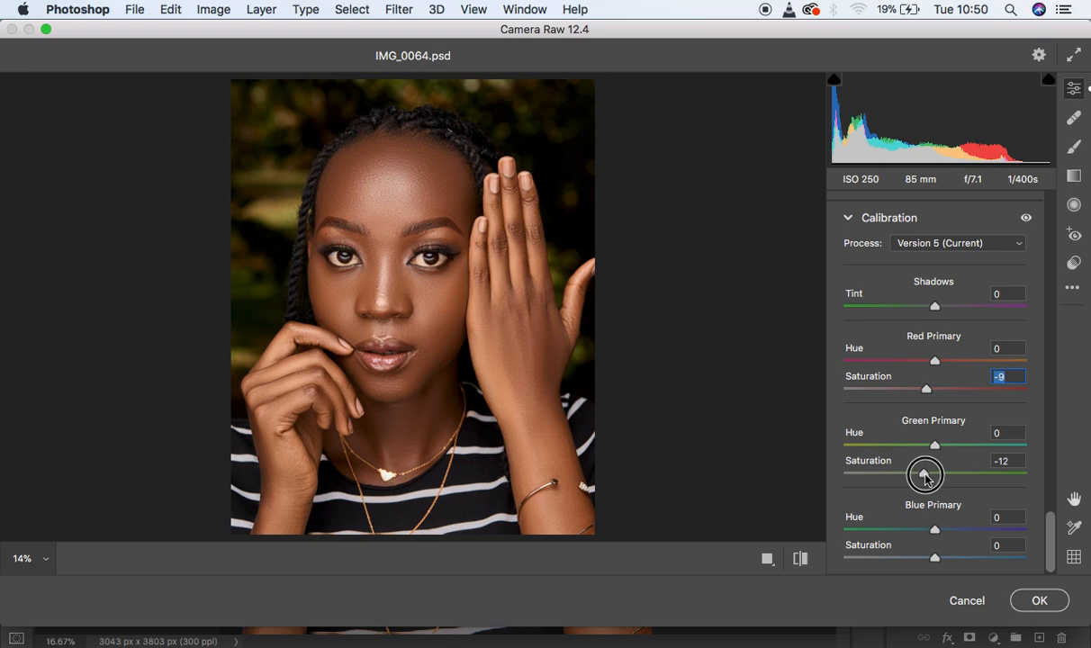
pyautogui.moveTo(926, 479); pyautogui.dragTo(929, 479)
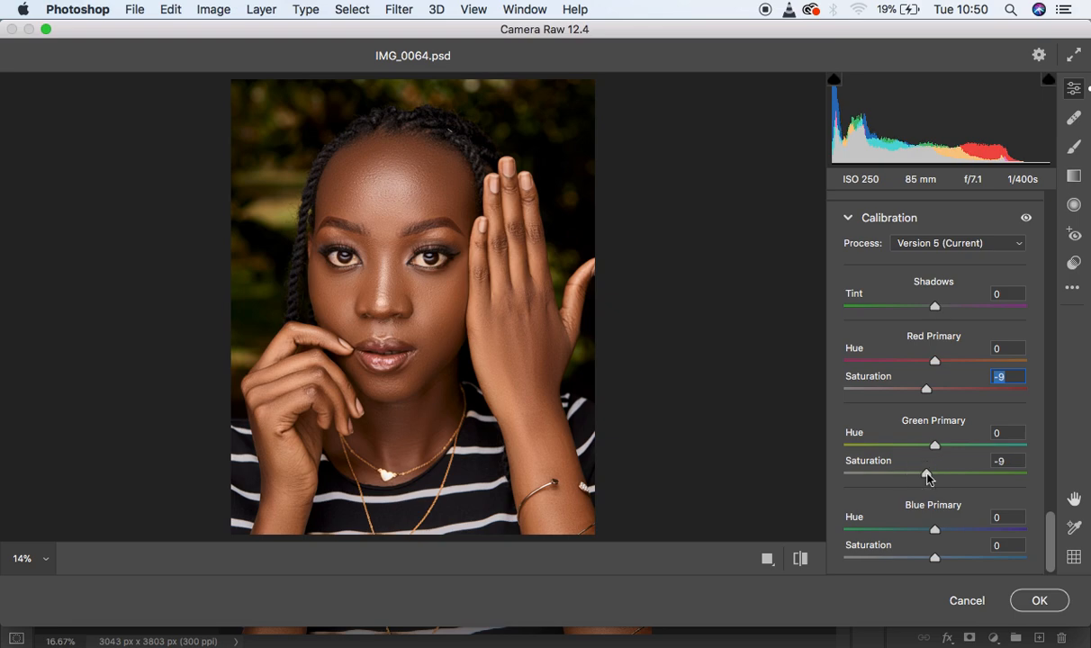
pyautogui.moveTo(934, 559); pyautogui.dragTo(927, 560)
pyautogui.click(798, 560)
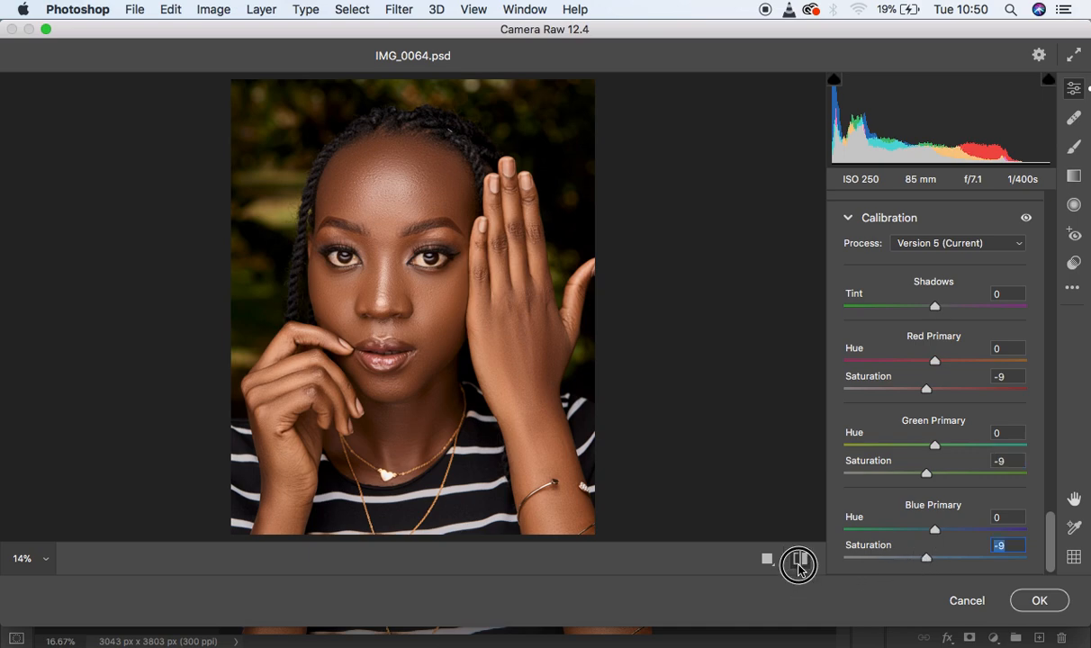
pyautogui.click(798, 560)
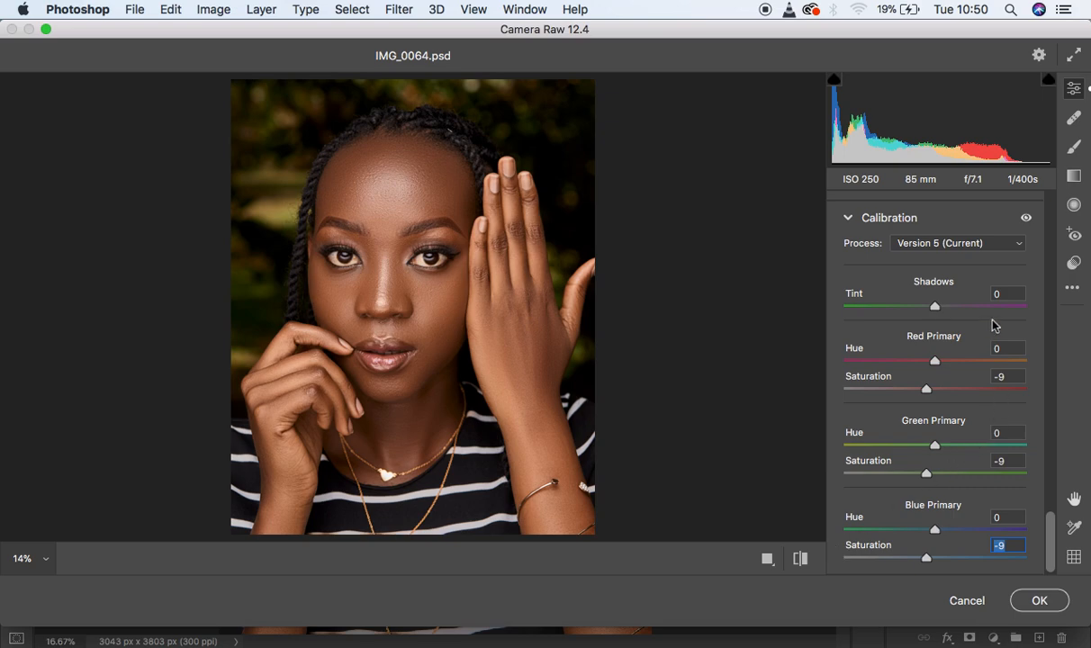
# Lower the Oranges luminance to -14 in the Color Mixer's HSL adjustments
pyautogui.scroll(10, 994, 318)
pyautogui.scroll(8, 994, 318)
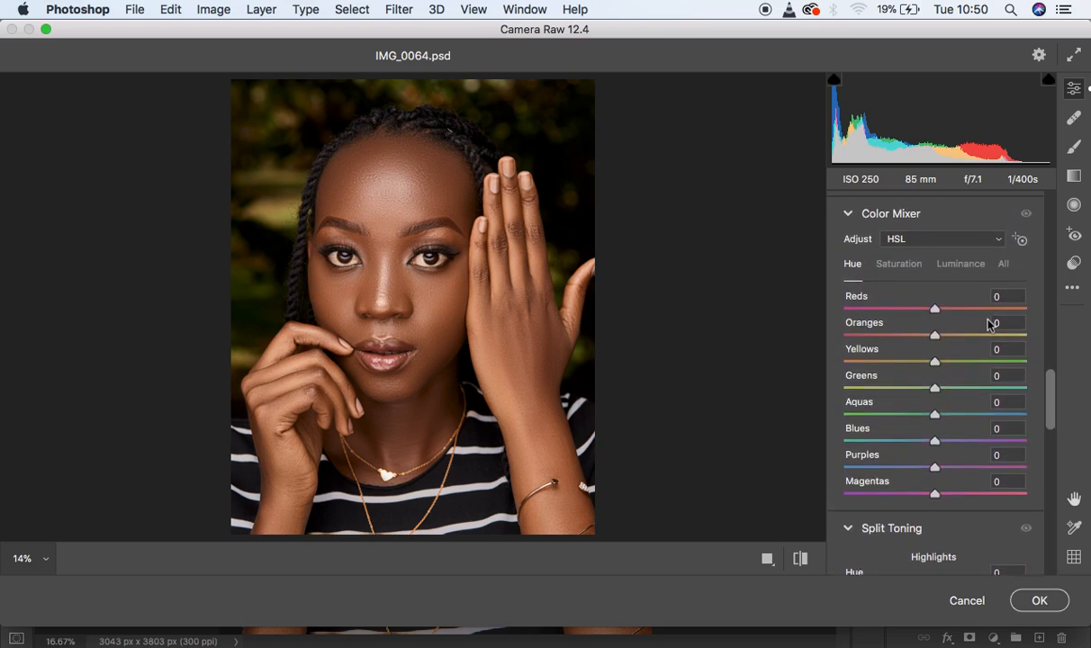
pyautogui.click(903, 266)
pyautogui.click(956, 267)
pyautogui.moveTo(934, 335); pyautogui.dragTo(930, 338)
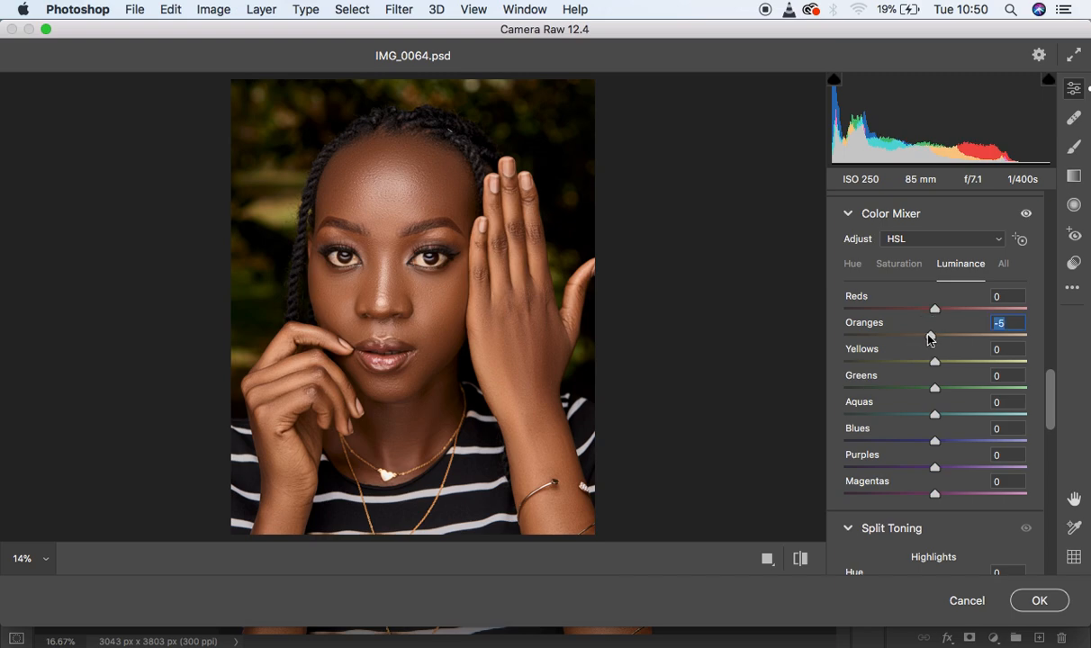
pyautogui.moveTo(930, 338); pyautogui.dragTo(910, 339)
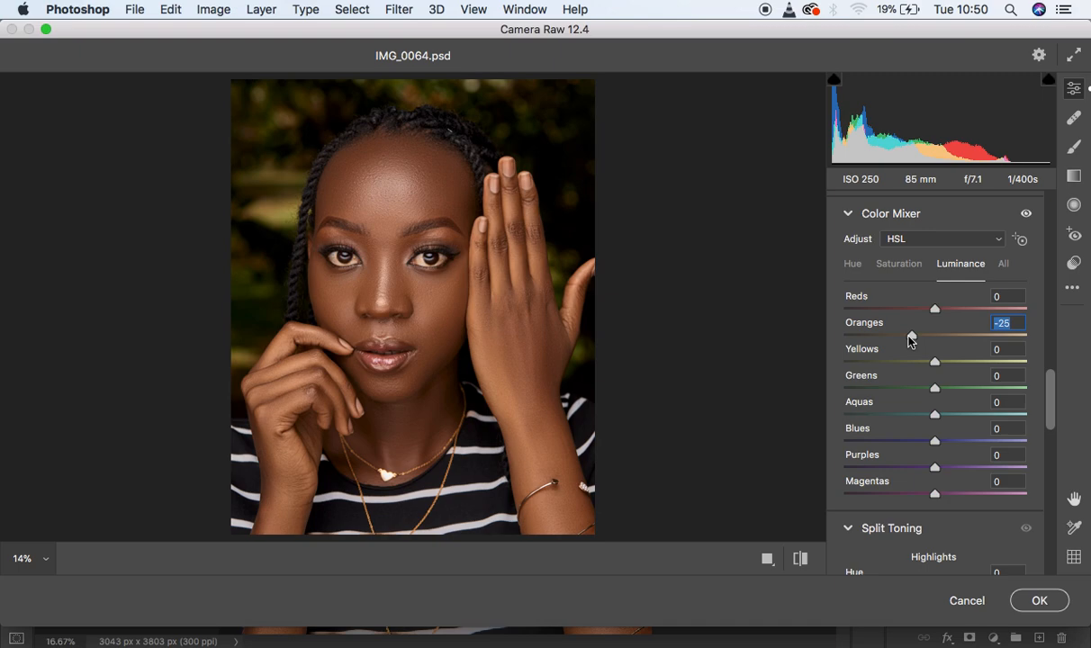
pyautogui.moveTo(910, 339)
pyautogui.mouseDown()
pyautogui.moveTo(976, 338)
pyautogui.moveTo(918, 347)
pyautogui.mouseUp()
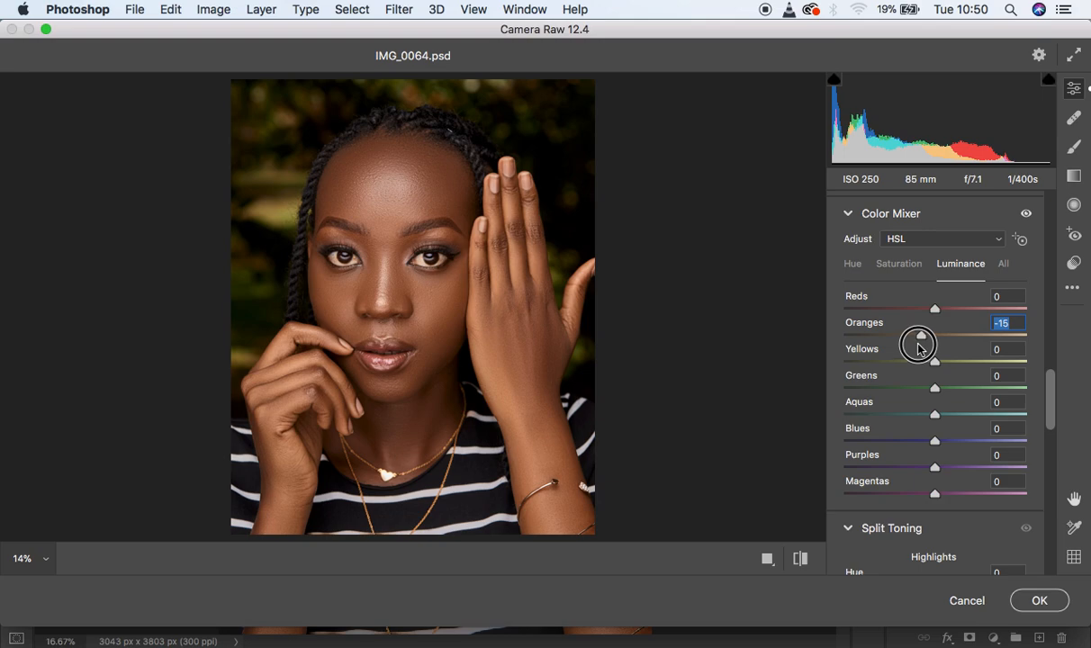
pyautogui.moveTo(918, 349); pyautogui.dragTo(920, 349)
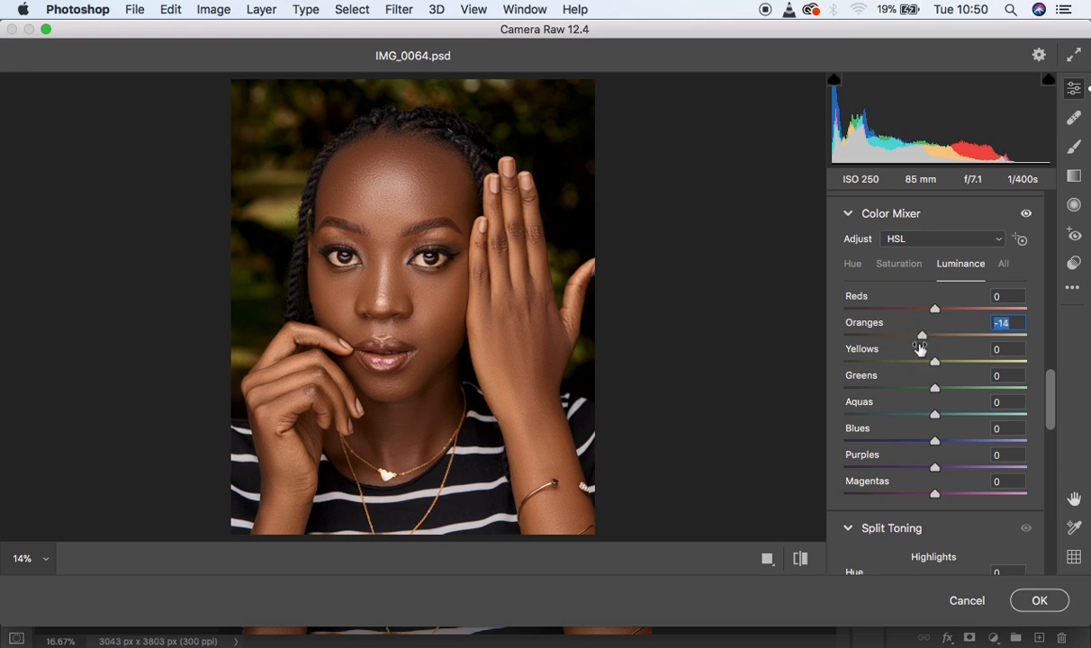
# Set the Color Mixer's Greens hue to +81 and Oranges hue to +1, and compare with the default settings
pyautogui.click(853, 263)
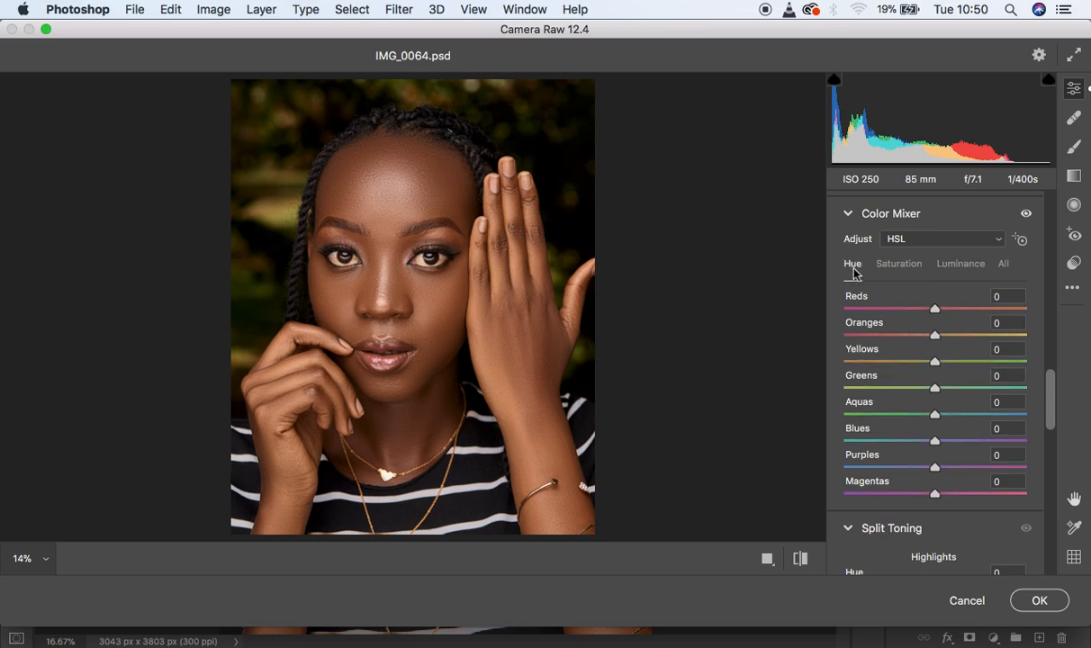
pyautogui.moveTo(934, 387); pyautogui.dragTo(1008, 387)
pyautogui.moveTo(934, 338); pyautogui.dragTo(934, 339)
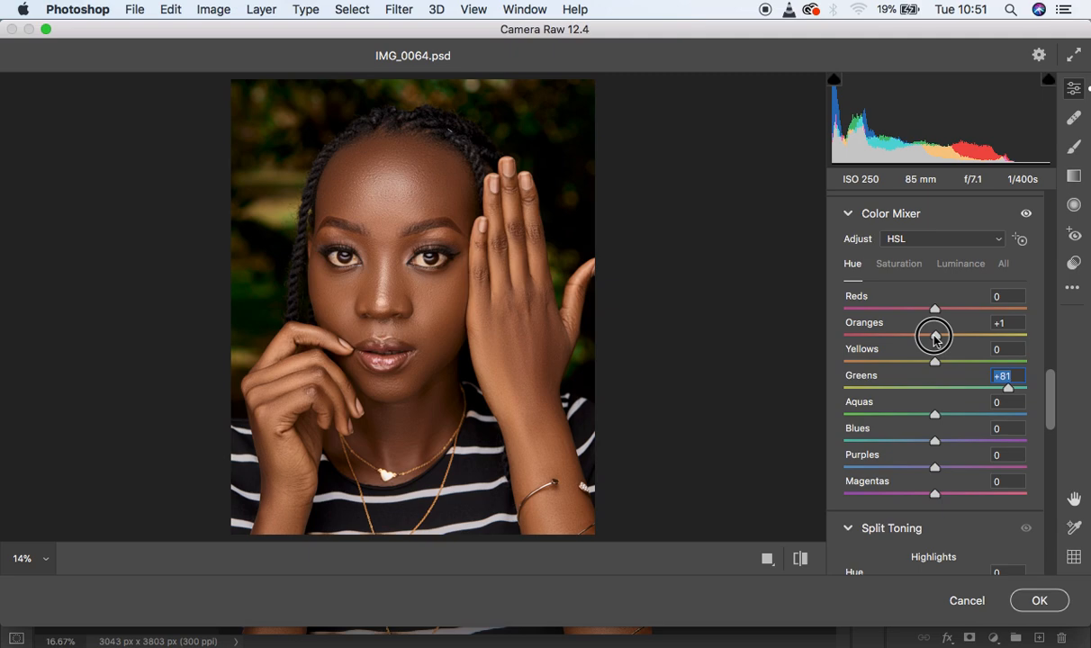
pyautogui.moveTo(934, 338); pyautogui.dragTo(935, 338)
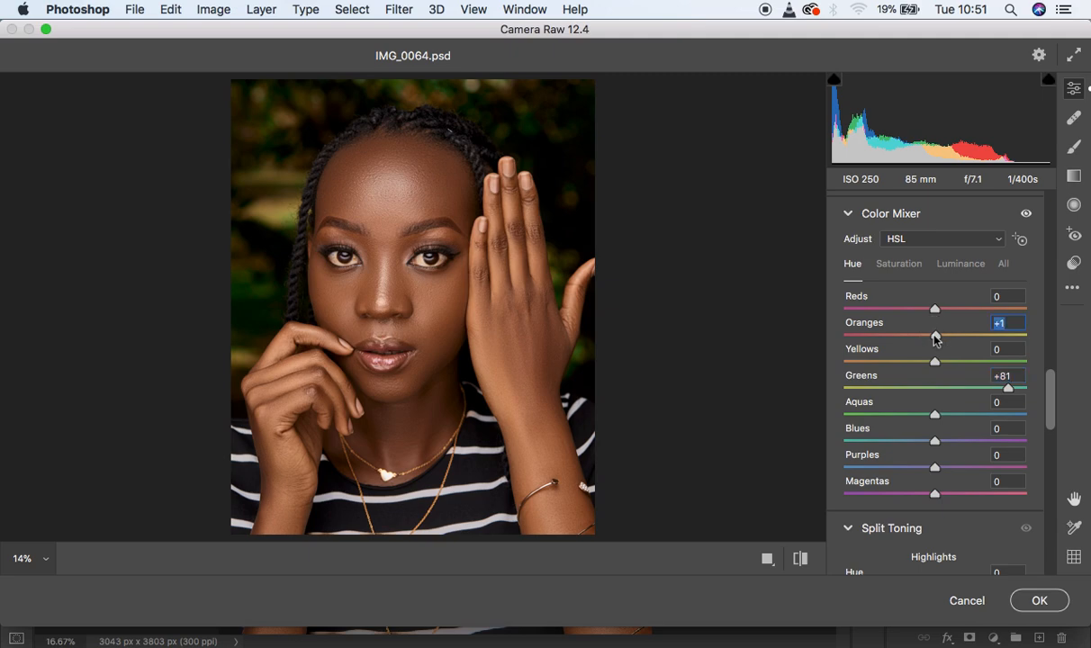
pyautogui.moveTo(802, 559); pyautogui.dragTo(802, 561)
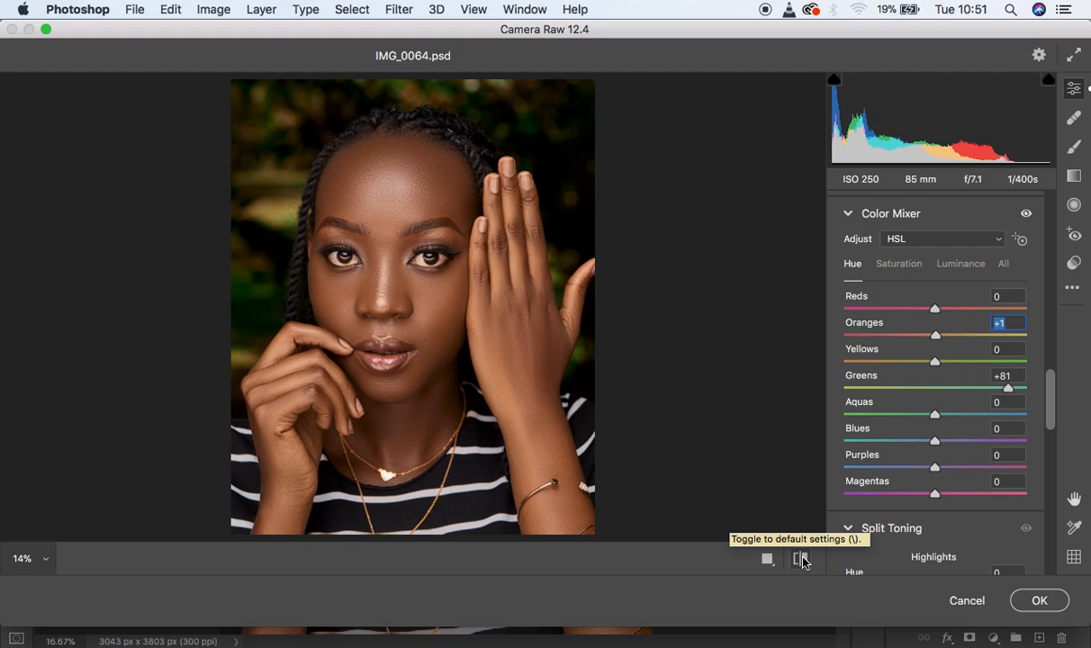
# Start an adjustment brush for the eyes with Temperature -19 and Tint +63
pyautogui.click(421, 259)
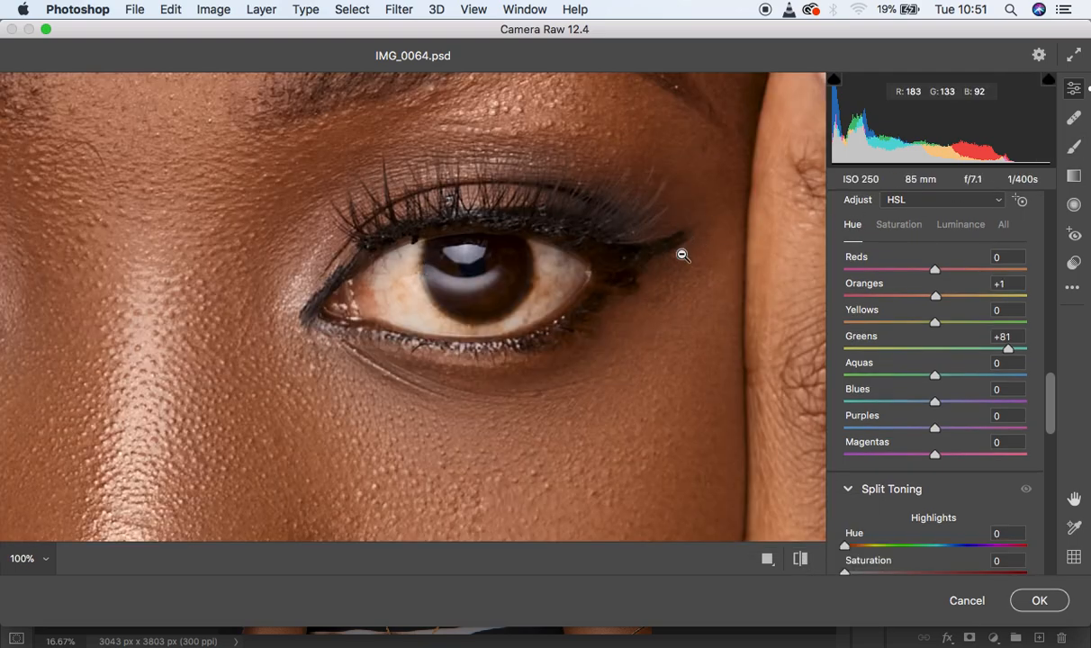
pyautogui.click(1074, 147)
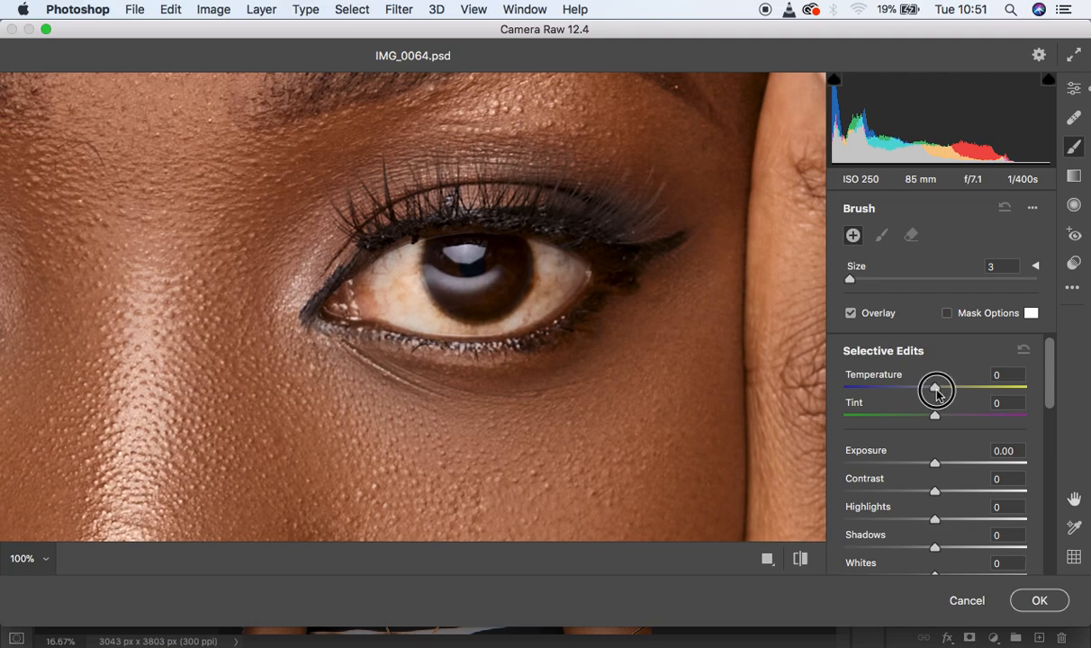
pyautogui.moveTo(936, 391); pyautogui.dragTo(922, 394)
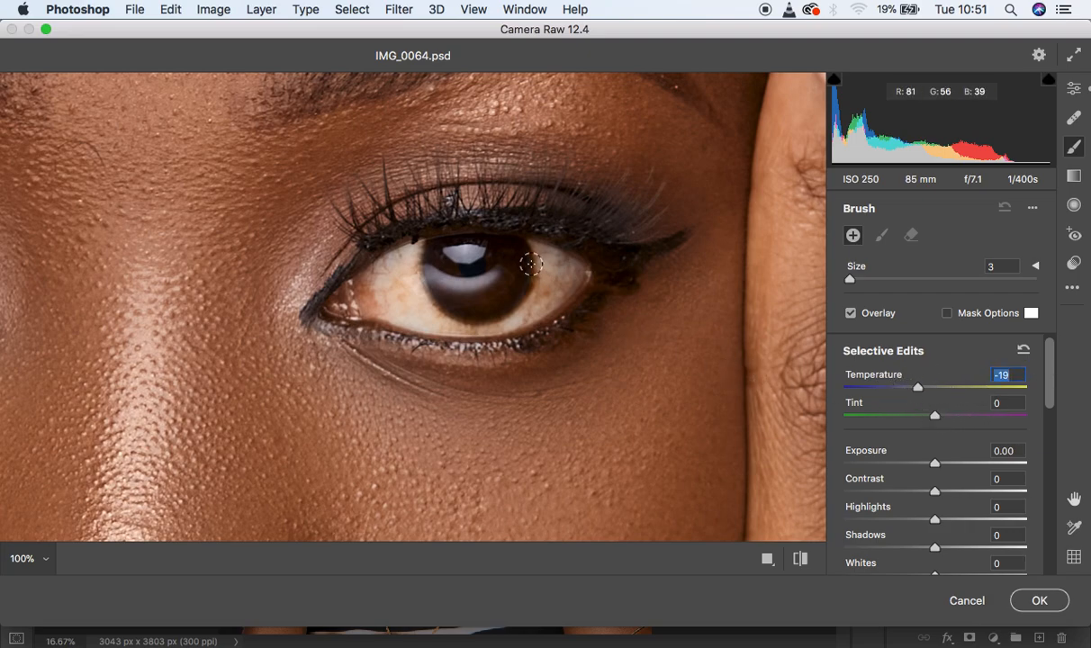
pyautogui.moveTo(935, 415); pyautogui.dragTo(997, 424)
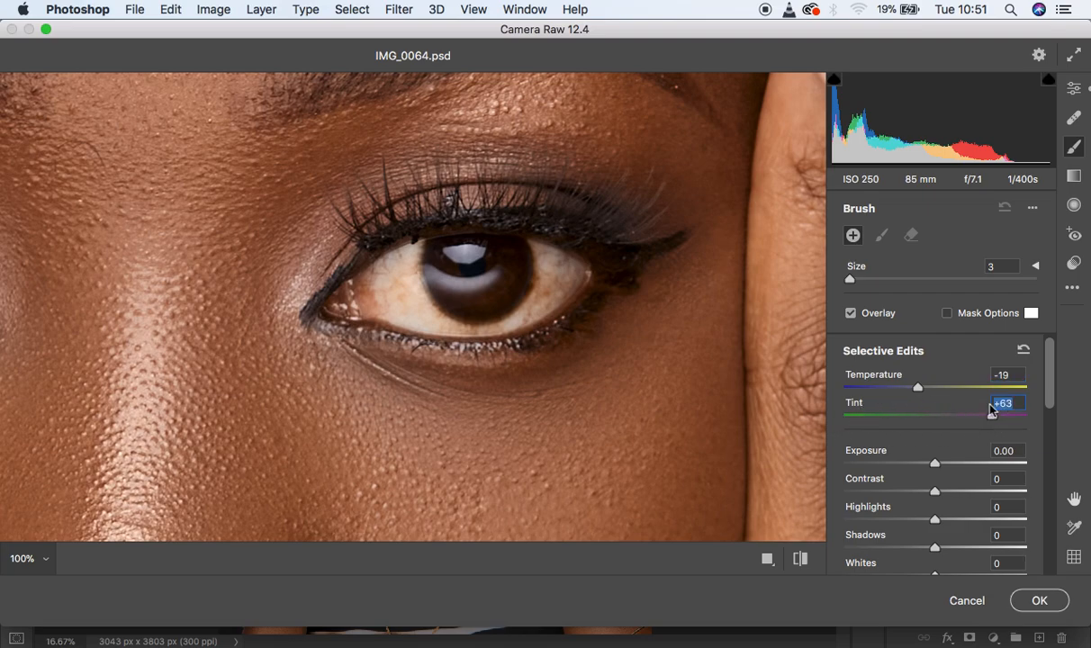
# Set the brush's Highlights to +3 and Saturation to -63, nudging its Whites setting as well
pyautogui.moveTo(1050, 376); pyautogui.dragTo(1053, 397)
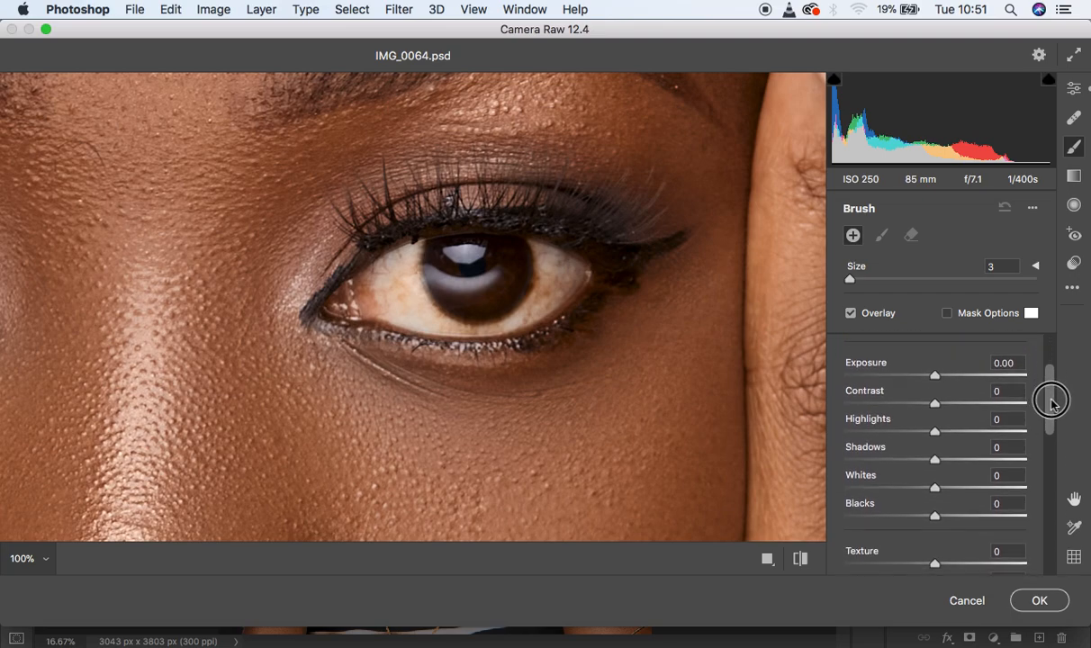
pyautogui.moveTo(934, 431); pyautogui.dragTo(939, 434)
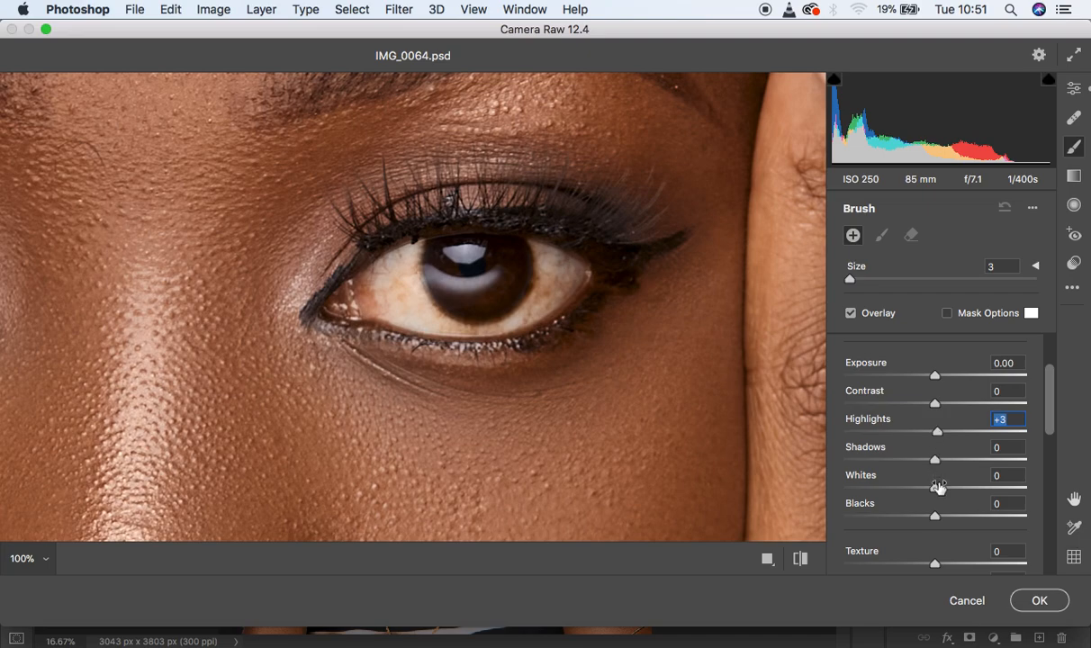
pyautogui.moveTo(940, 489); pyautogui.dragTo(940, 487)
pyautogui.moveTo(1056, 419); pyautogui.dragTo(1061, 491)
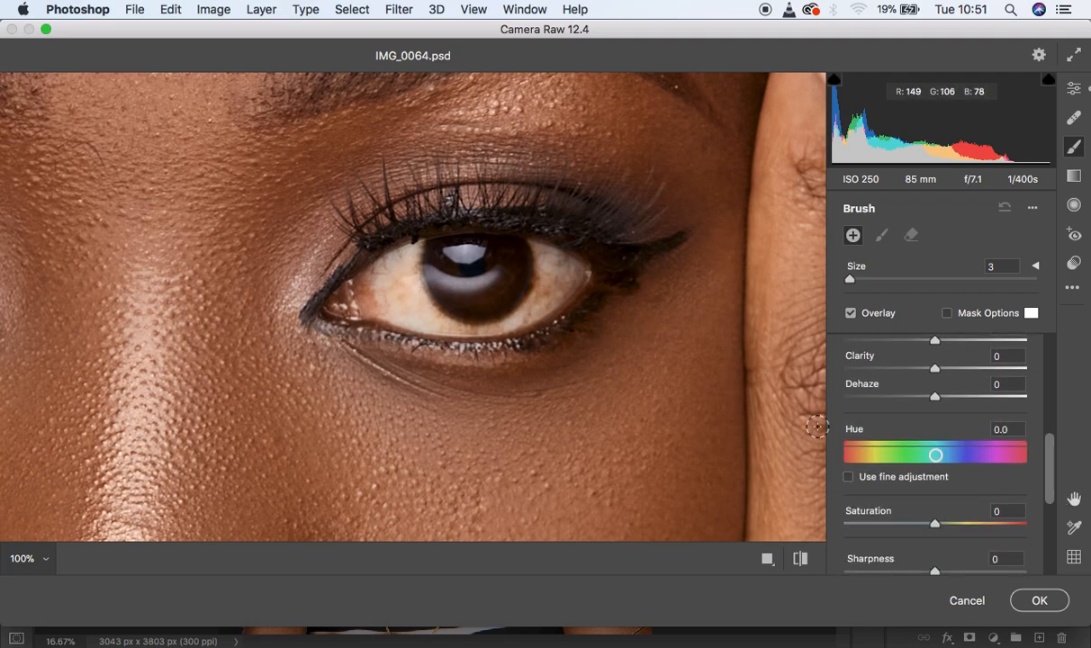
pyautogui.moveTo(936, 526); pyautogui.dragTo(878, 525)
# Paint the adjustment over the whites of both eyes with a size 4 brush
pyautogui.press(']')
pyautogui.moveTo(407, 260)
pyautogui.mouseDown()
pyautogui.moveTo(425, 317)
pyautogui.moveTo(390, 276)
pyautogui.moveTo(407, 261)
pyautogui.moveTo(397, 279)
pyautogui.moveTo(454, 327)
pyautogui.moveTo(536, 311)
pyautogui.moveTo(551, 278)
pyautogui.moveTo(532, 249)
pyautogui.moveTo(569, 274)
pyautogui.moveTo(537, 306)
pyautogui.moveTo(538, 245)
pyautogui.moveTo(541, 287)
pyautogui.moveTo(508, 319)
pyautogui.moveTo(465, 330)
pyautogui.moveTo(425, 309)
pyautogui.moveTo(384, 280)
pyautogui.mouseUp()
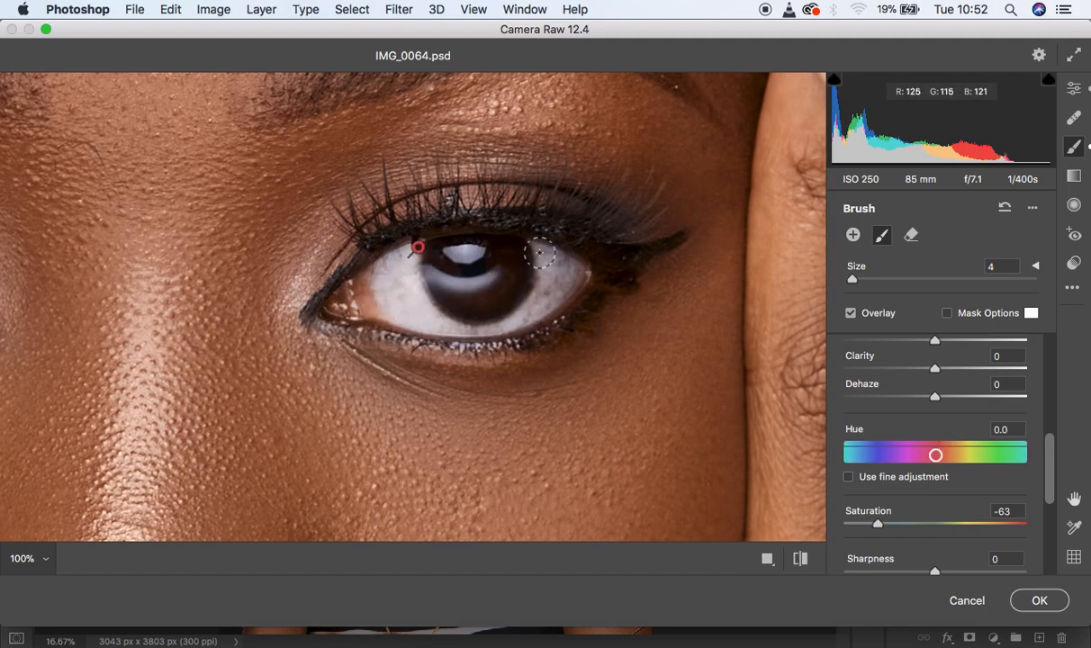
pyautogui.press('space')
pyautogui.moveTo(136, 283); pyautogui.dragTo(517, 292)
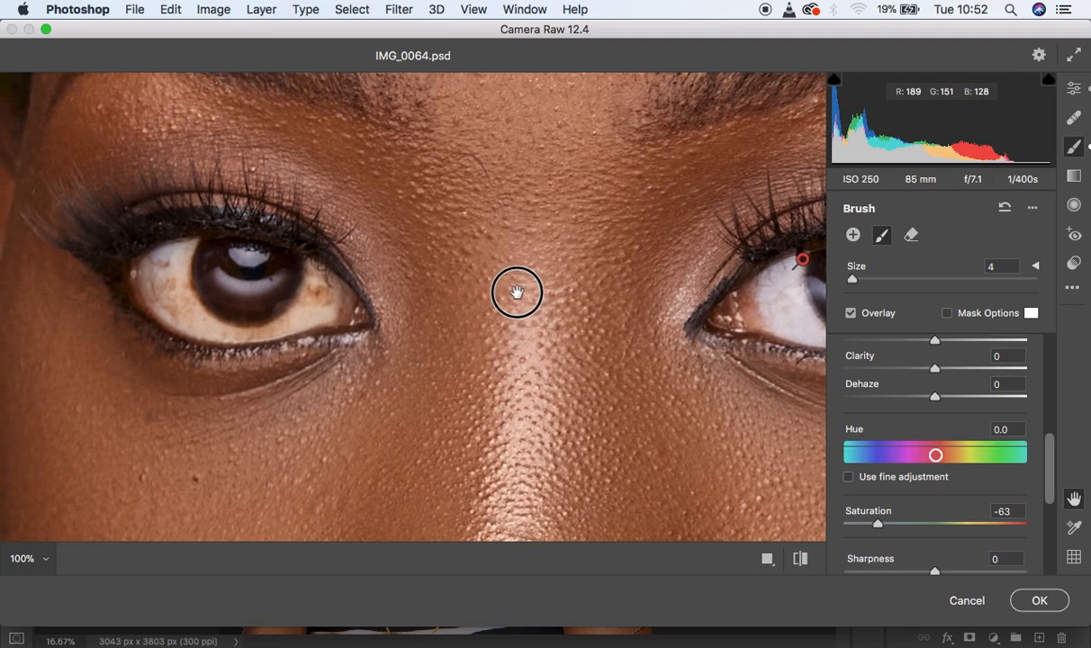
pyautogui.moveTo(166, 253)
pyautogui.mouseDown()
pyautogui.moveTo(179, 293)
pyautogui.moveTo(209, 319)
pyautogui.moveTo(166, 279)
pyautogui.moveTo(181, 255)
pyautogui.moveTo(155, 266)
pyautogui.moveTo(177, 304)
pyautogui.moveTo(214, 321)
pyautogui.moveTo(285, 317)
pyautogui.moveTo(306, 281)
pyautogui.moveTo(322, 294)
pyautogui.moveTo(298, 321)
pyautogui.moveTo(310, 269)
pyautogui.moveTo(293, 308)
pyautogui.moveTo(243, 330)
pyautogui.moveTo(192, 318)
pyautogui.moveTo(178, 267)
pyautogui.moveTo(192, 244)
pyautogui.moveTo(151, 283)
pyautogui.mouseUp()
pyautogui.moveTo(226, 286)
pyautogui.mouseDown()
pyautogui.moveTo(256, 292)
pyautogui.moveTo(250, 261)
pyautogui.moveTo(313, 310)
pyautogui.mouseUp()
pyautogui.click(252, 260)
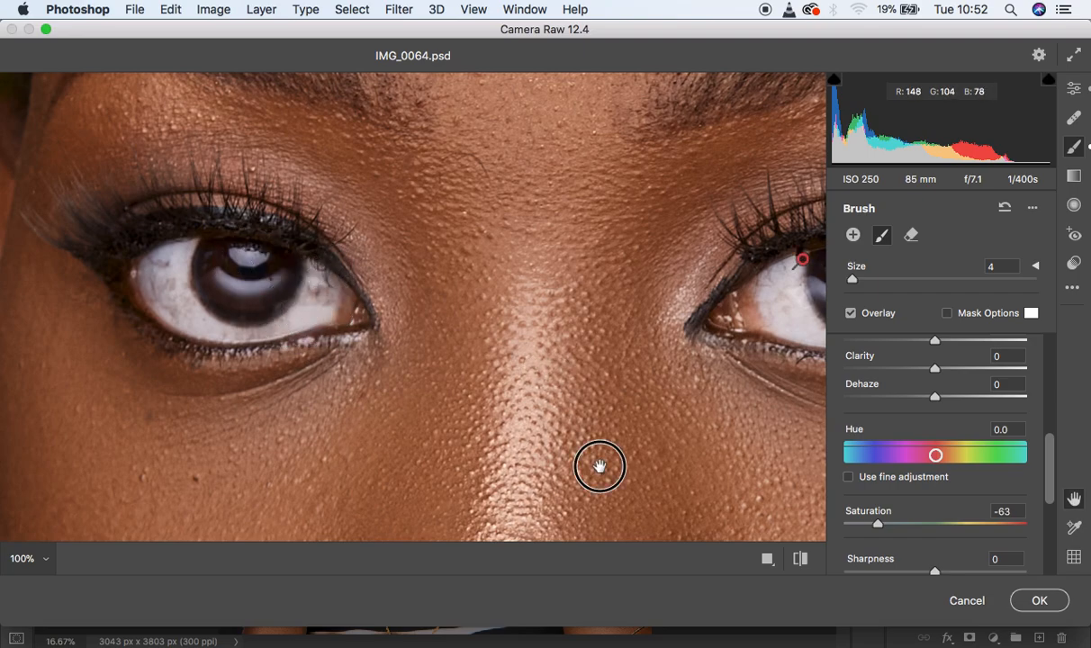
# Paint the same brush adjustment over all the teeth visible between the lips and review the whole portrait
pyautogui.moveTo(580, 455); pyautogui.dragTo(511, 127)
pyautogui.moveTo(526, 425); pyautogui.dragTo(517, 134)
pyautogui.press('super+plus')
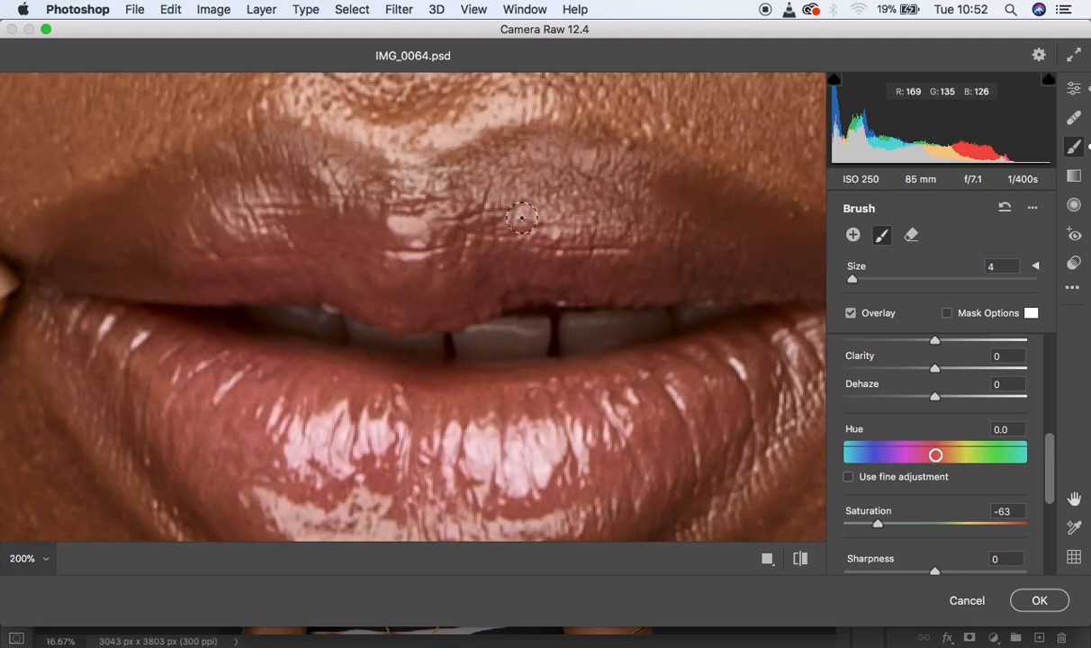
pyautogui.press('super+plus')
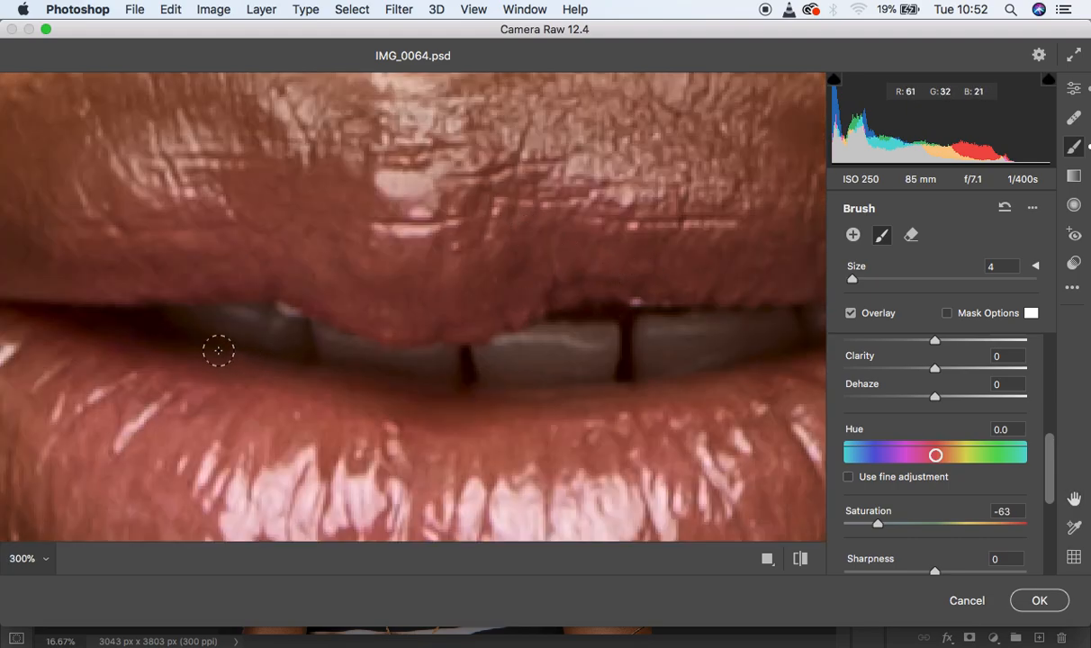
pyautogui.moveTo(185, 324)
pyautogui.mouseDown()
pyautogui.moveTo(268, 324)
pyautogui.moveTo(231, 333)
pyautogui.moveTo(432, 359)
pyautogui.moveTo(503, 356)
pyautogui.mouseUp()
pyautogui.moveTo(556, 352)
pyautogui.mouseDown()
pyautogui.moveTo(599, 348)
pyautogui.moveTo(483, 358)
pyautogui.moveTo(623, 329)
pyautogui.moveTo(681, 342)
pyautogui.moveTo(598, 363)
pyautogui.moveTo(431, 364)
pyautogui.moveTo(804, 324)
pyautogui.moveTo(690, 355)
pyautogui.moveTo(745, 326)
pyautogui.moveTo(652, 334)
pyautogui.moveTo(727, 333)
pyautogui.moveTo(727, 345)
pyautogui.moveTo(640, 368)
pyautogui.moveTo(586, 369)
pyautogui.moveTo(441, 368)
pyautogui.moveTo(175, 317)
pyautogui.mouseUp()
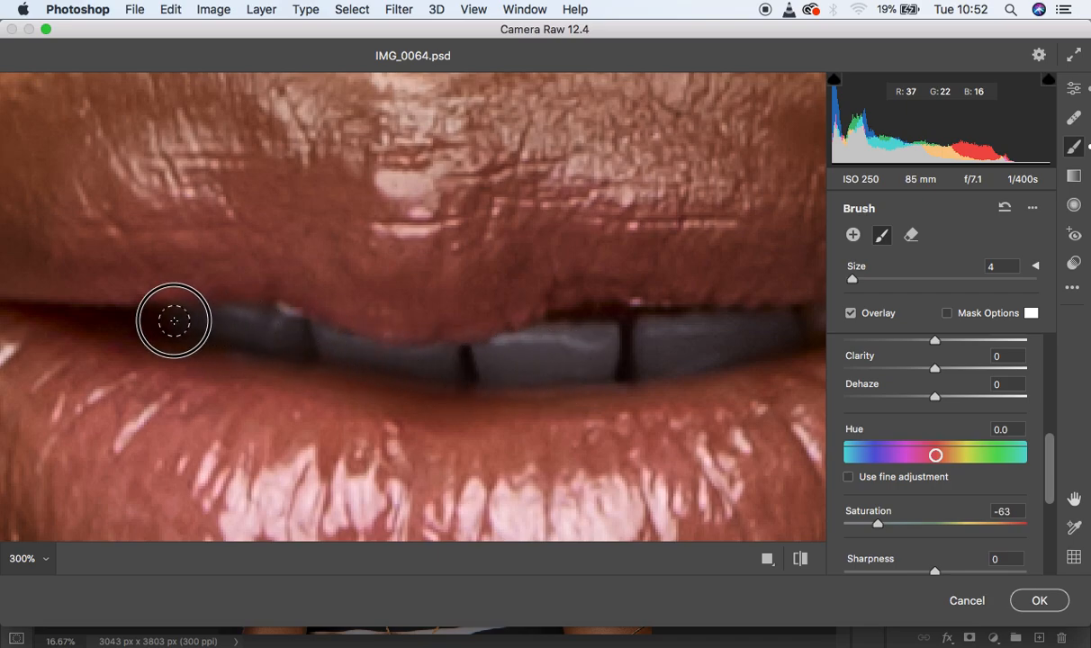
pyautogui.press('space')
pyautogui.moveTo(603, 316)
pyautogui.mouseDown()
pyautogui.moveTo(438, 335)
pyautogui.moveTo(340, 329)
pyautogui.mouseUp()
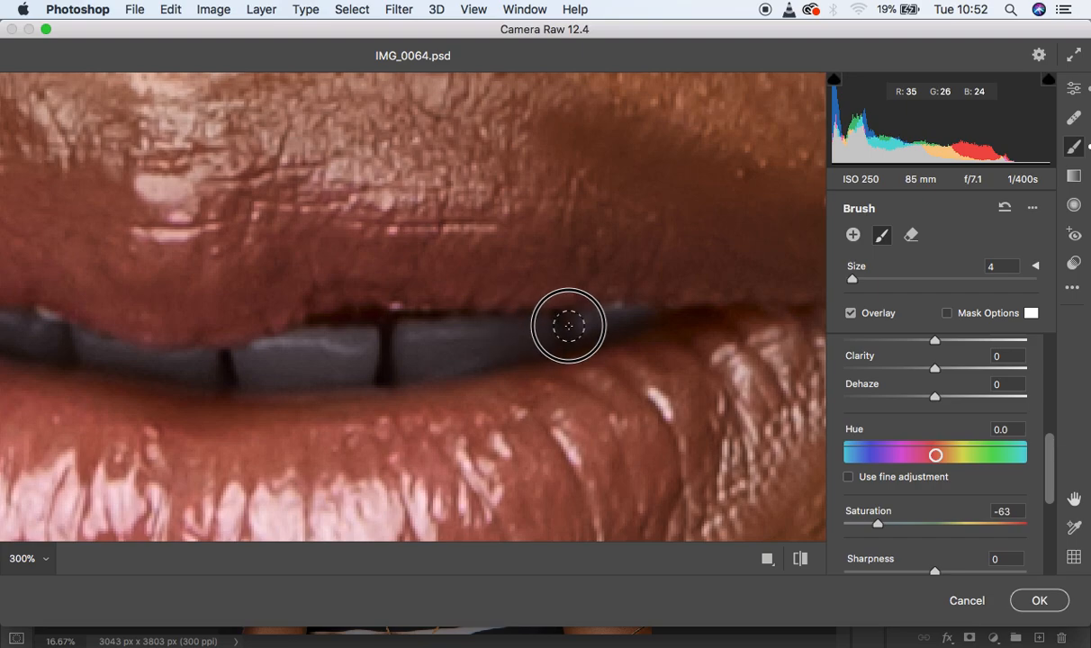
pyautogui.press('super+minus')
pyautogui.press('super+minus')
pyautogui.press('super+minus')
pyautogui.press('super+minus')
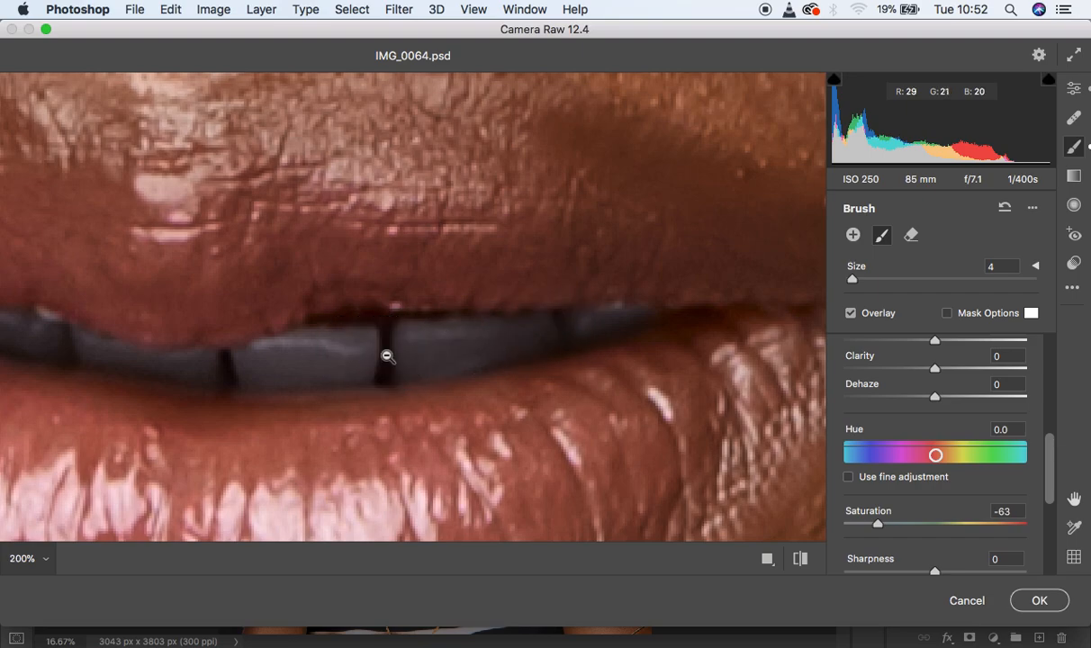
pyautogui.press('super+minus')
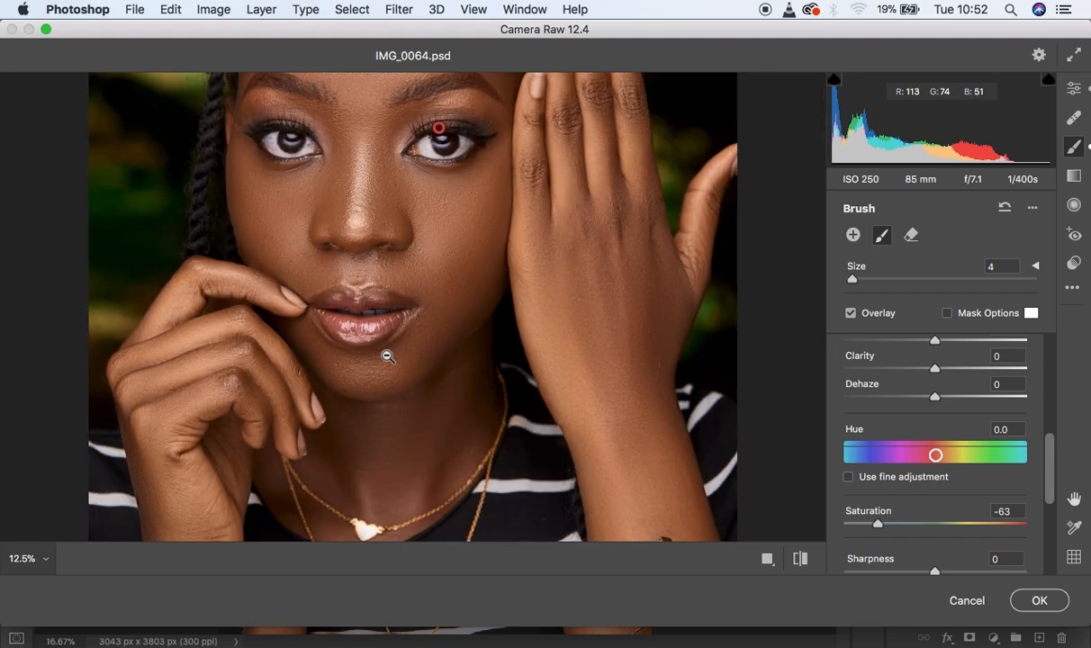
pyautogui.press('super+minus')
pyautogui.press('super+equal')
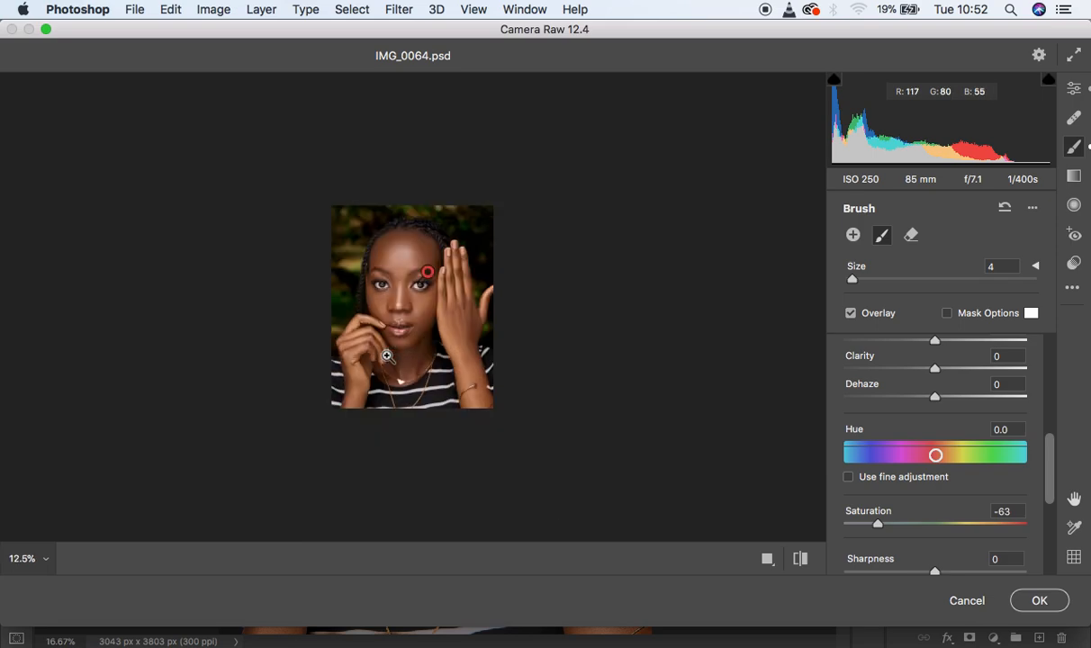
# Compare the portrait with its default Camera Raw settings and apply the Camera Raw adjustments to the layer
pyautogui.click(799, 559)
pyautogui.click(799, 559)
pyautogui.click(799, 562)
pyautogui.click(799, 562)
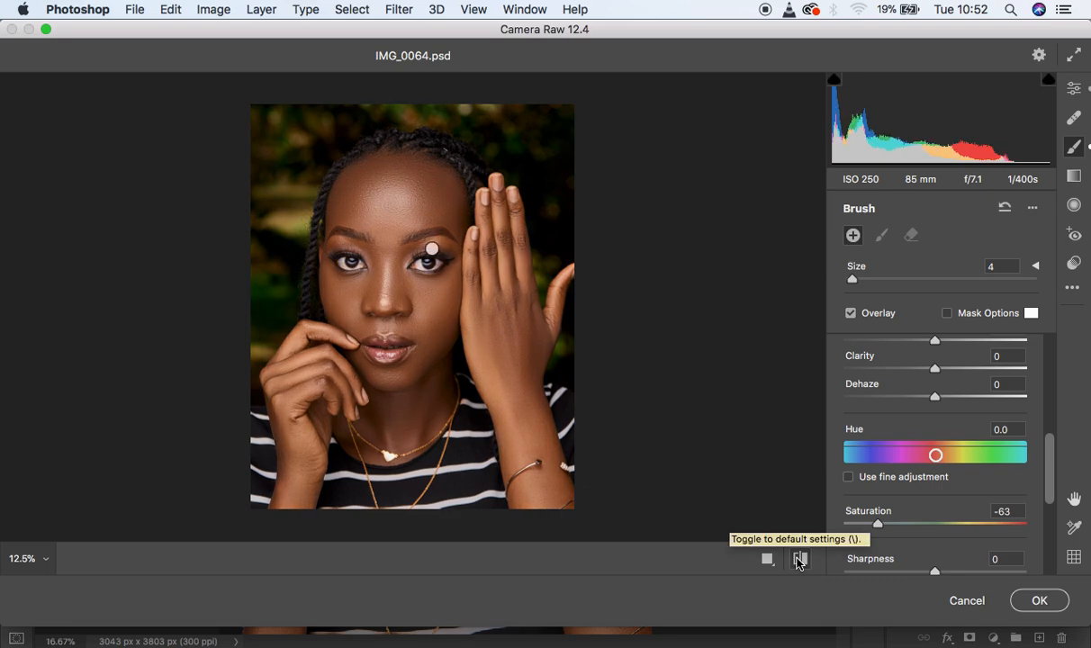
pyautogui.click(1028, 600)
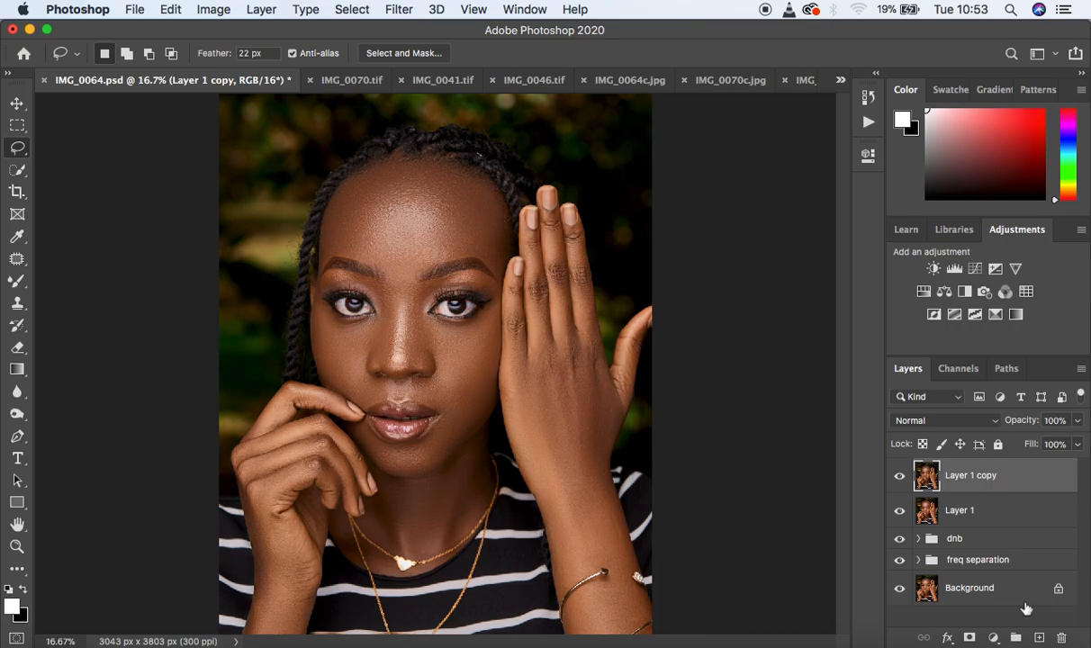
# Add a Selective Color adjustment layer with Blacks set to Yellow -6% and Black +3%, and compare the image without it
pyautogui.click(993, 637)
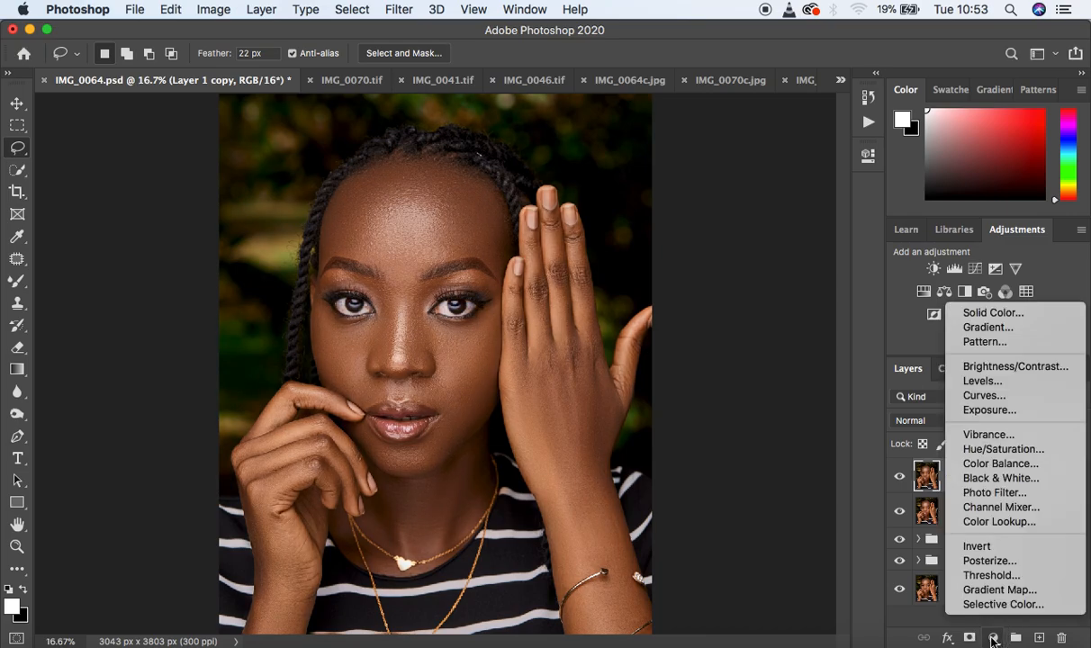
pyautogui.click(991, 606)
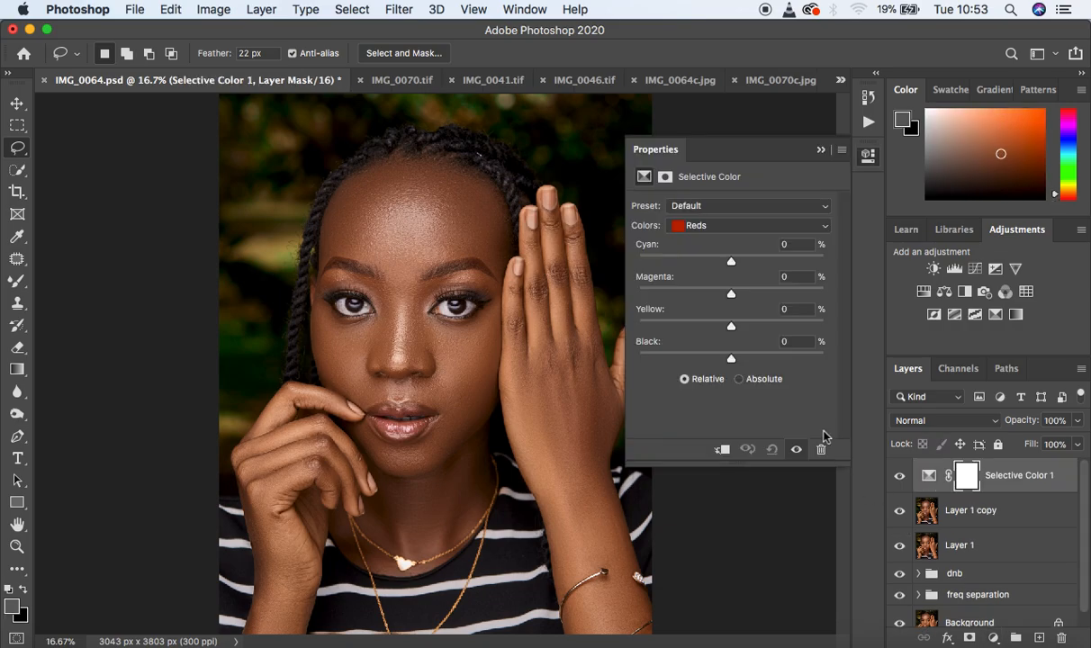
pyautogui.click(719, 226)
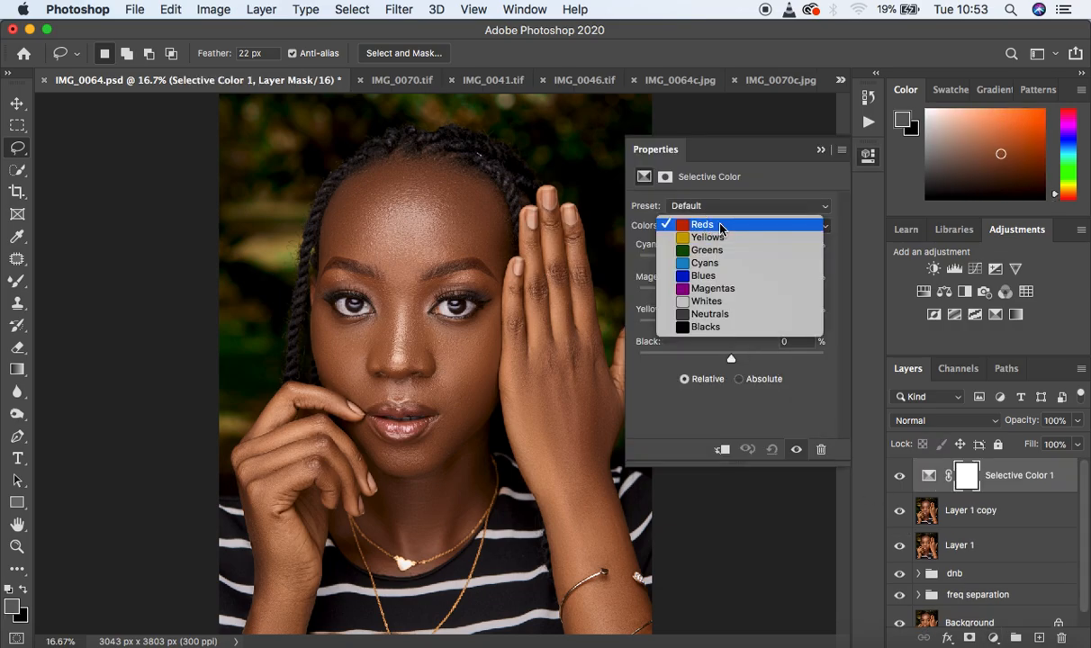
pyautogui.click(724, 327)
pyautogui.moveTo(732, 360); pyautogui.dragTo(726, 329)
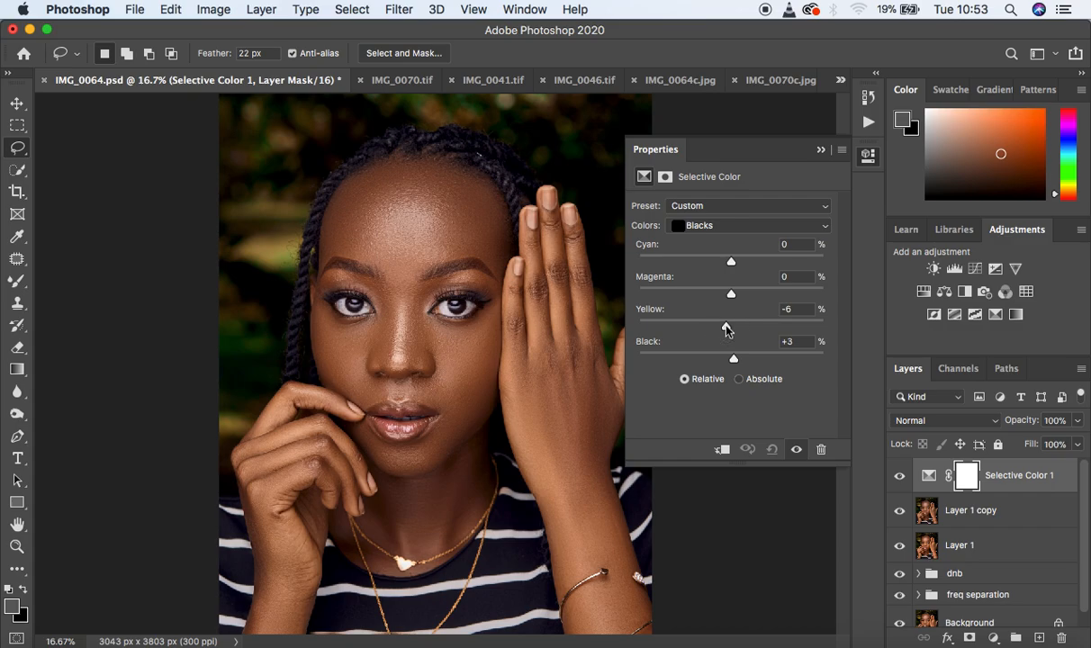
pyautogui.click(899, 476)
pyautogui.click(900, 476)
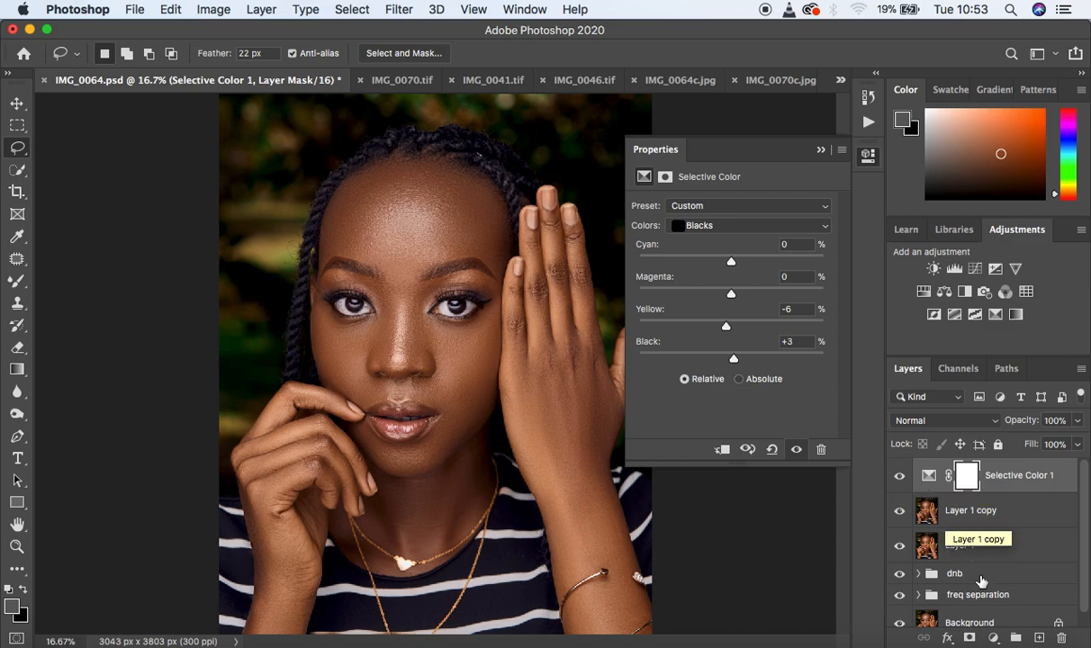
# Add a Photo Filter adjustment layer using Cooling Filter (82) at 5% density
pyautogui.click(994, 637)
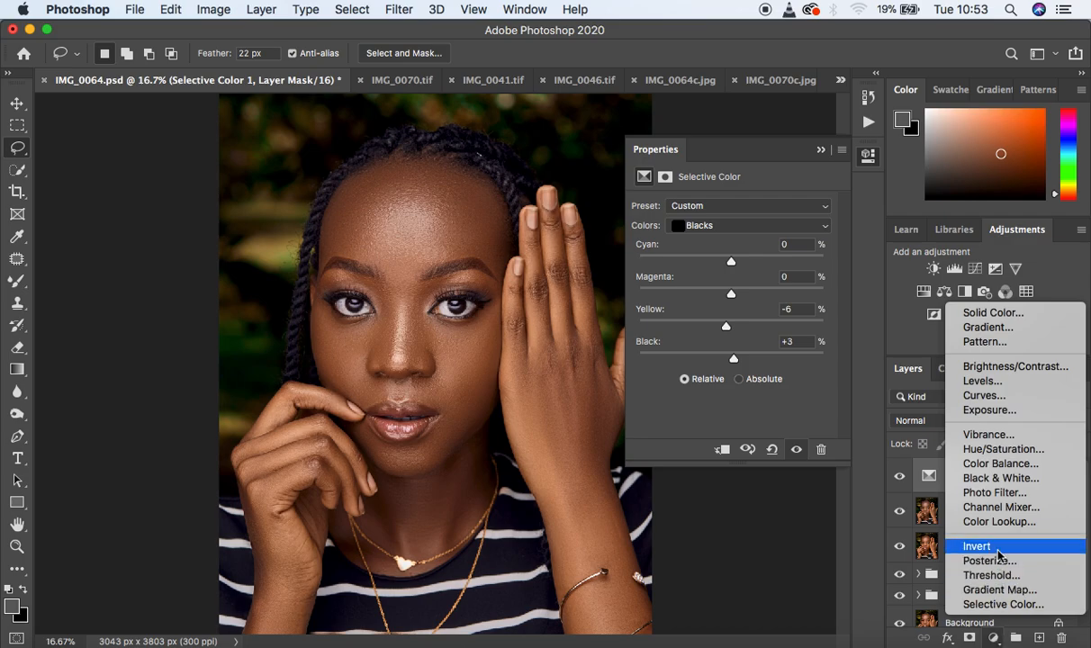
pyautogui.click(999, 494)
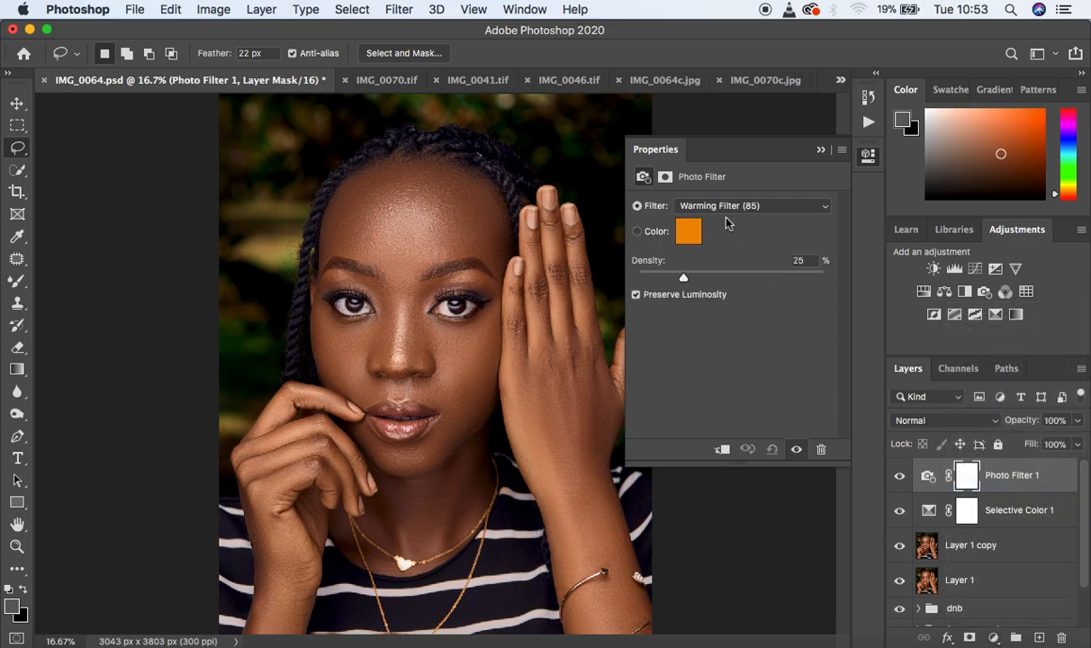
pyautogui.click(747, 205)
pyautogui.click(730, 269)
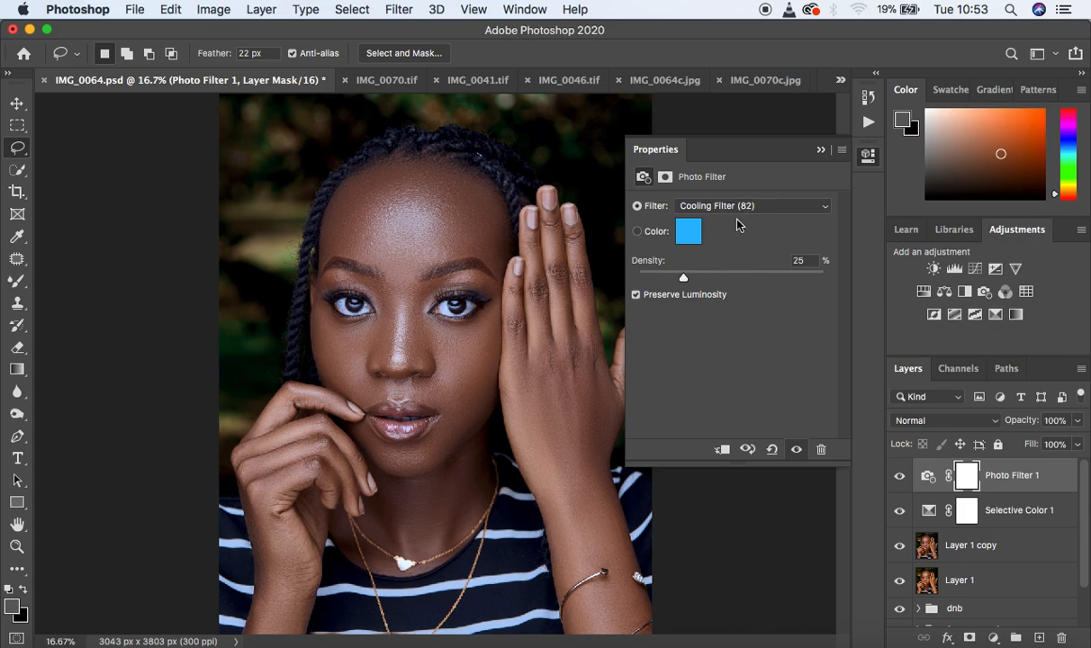
pyautogui.click(664, 279)
pyautogui.moveTo(664, 279); pyautogui.dragTo(646, 281)
pyautogui.click(646, 280)
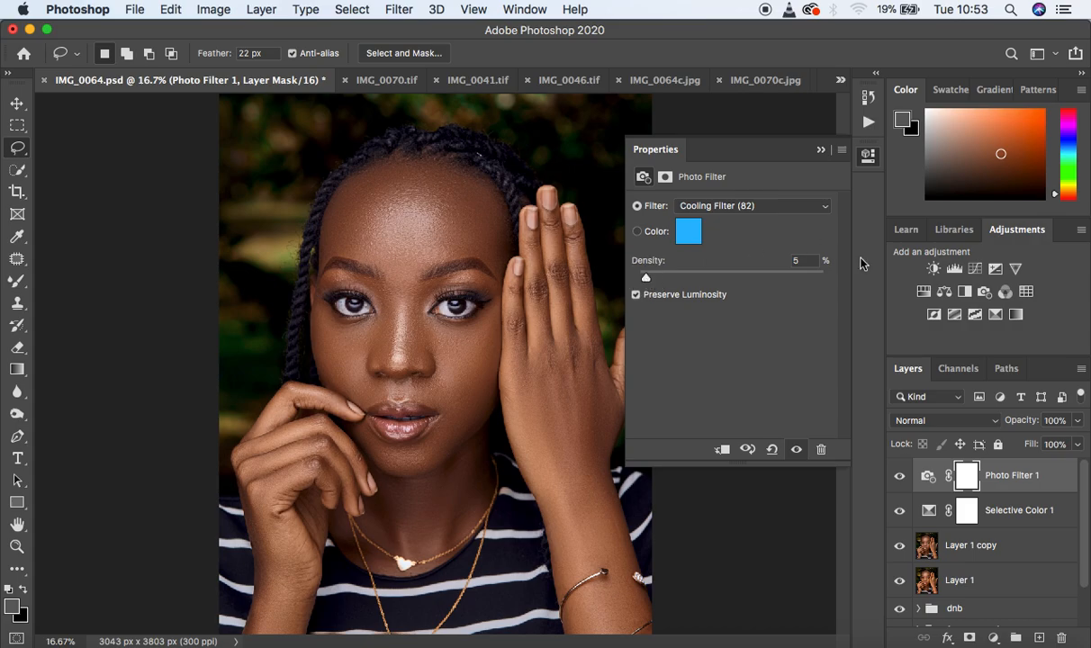
pyautogui.click(823, 152)
# Compare the finished retouch with the original Background layer by repeatedly isolating that layer's visibility
pyautogui.scroll(-2, 1022, 501)
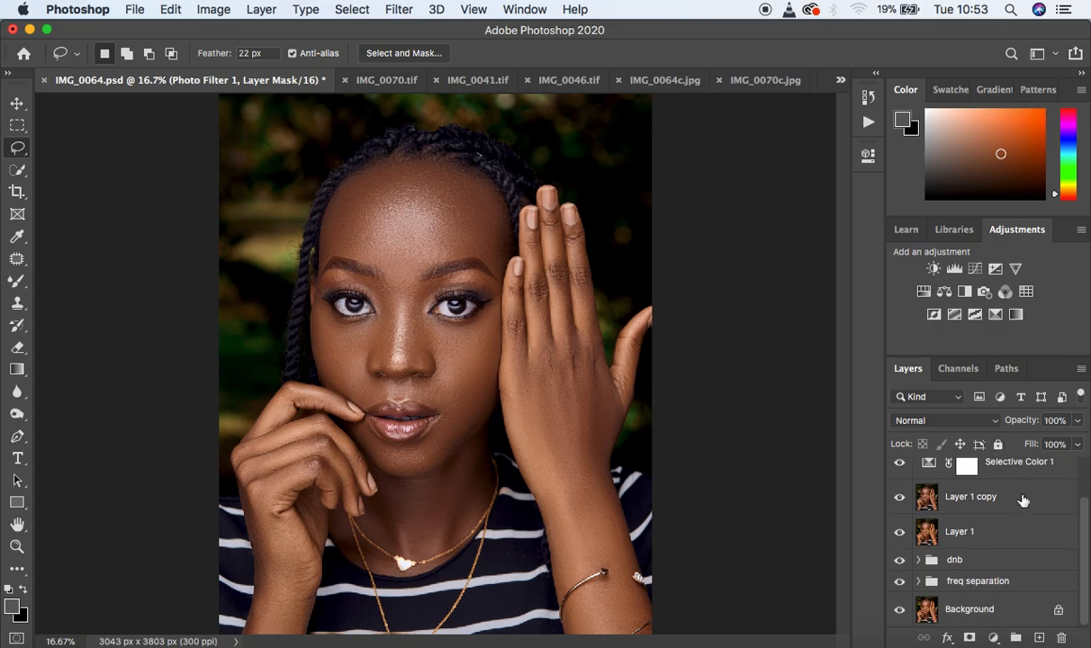
pyautogui.scroll(2, 1023, 500)
pyautogui.scroll(-2, 1023, 501)
pyautogui.keyDown('alt'); pyautogui.click(899, 612); pyautogui.keyUp('alt')
pyautogui.keyDown('alt'); pyautogui.click(899, 612); pyautogui.keyUp('alt')
pyautogui.keyDown('alt'); pyautogui.click(899, 612); pyautogui.keyUp('alt')
pyautogui.keyDown('alt'); pyautogui.click(899, 612); pyautogui.keyUp('alt')
pyautogui.keyDown('alt'); pyautogui.click(899, 612); pyautogui.keyUp('alt')
pyautogui.keyDown('alt'); pyautogui.click(899, 612); pyautogui.keyUp('alt')
pyautogui.keyDown('alt'); pyautogui.click(899, 612); pyautogui.keyUp('alt')
pyautogui.keyDown('alt'); pyautogui.click(899, 612); pyautogui.keyUp('alt')
# Start an Export As of the portrait in JPG format and set the quality to 100%
pyautogui.click(134, 9)
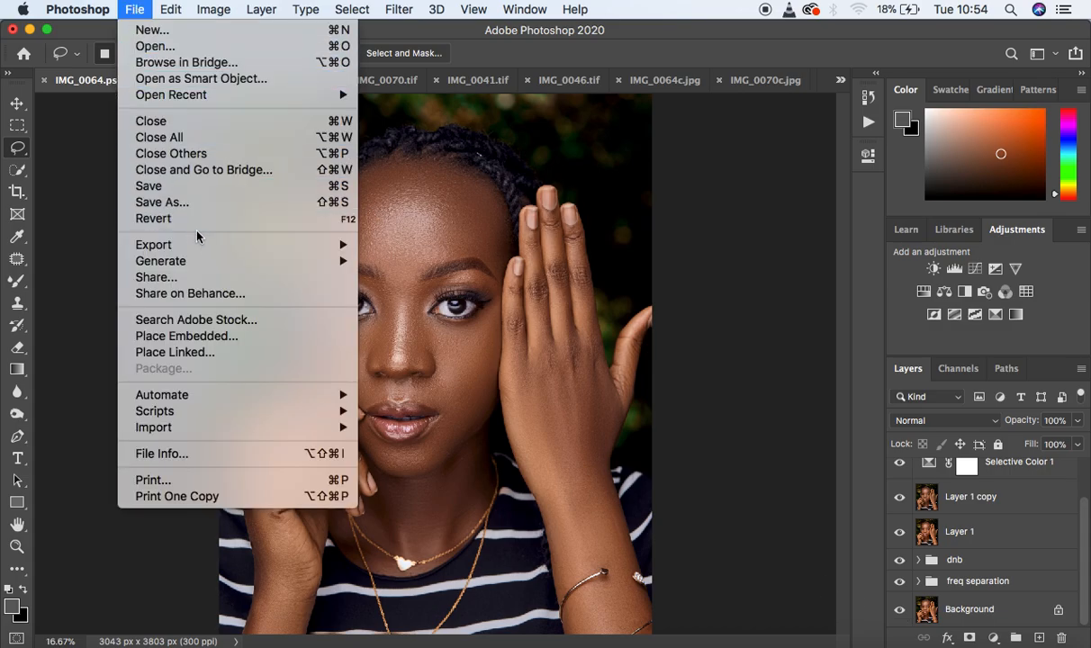
pyautogui.moveTo(207, 243)
pyautogui.click(445, 269)
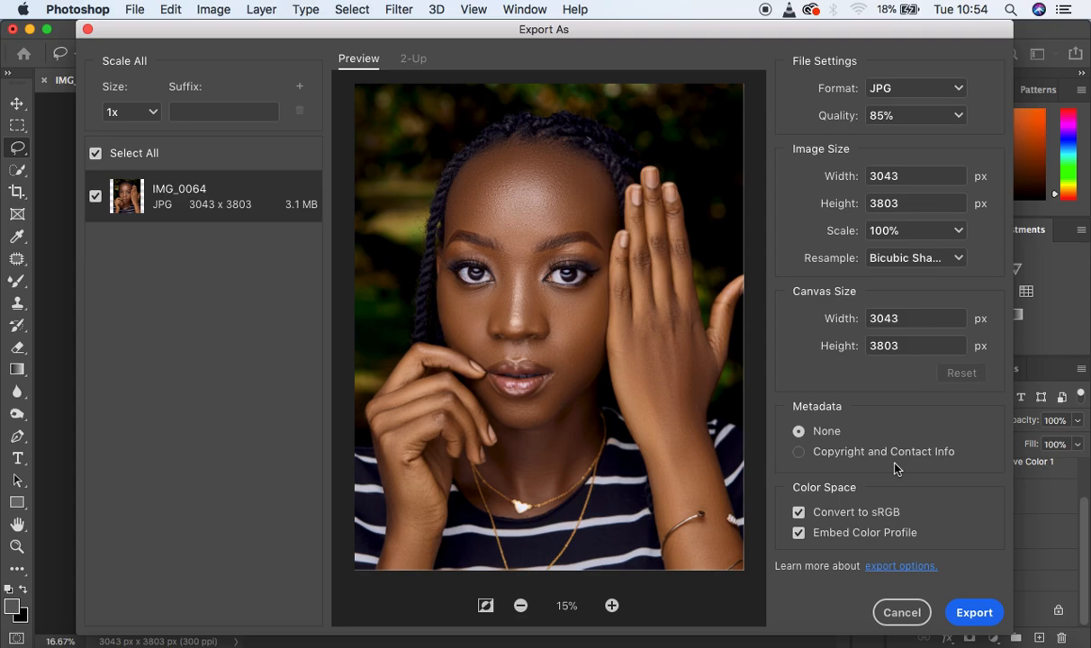
pyautogui.click(957, 115)
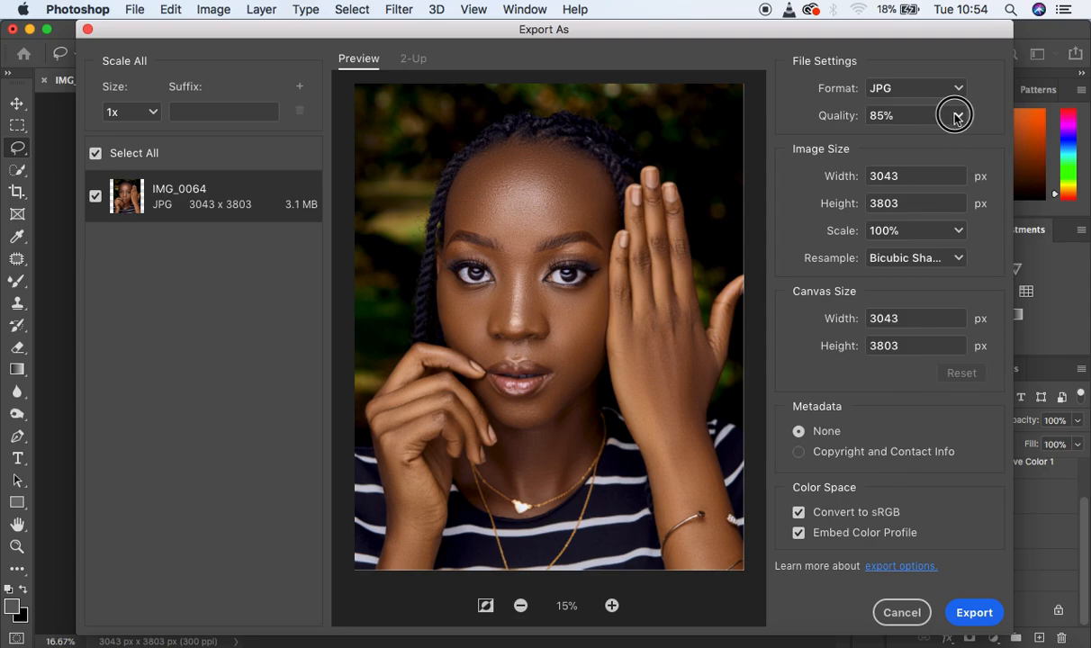
pyautogui.moveTo(952, 149); pyautogui.dragTo(987, 145)
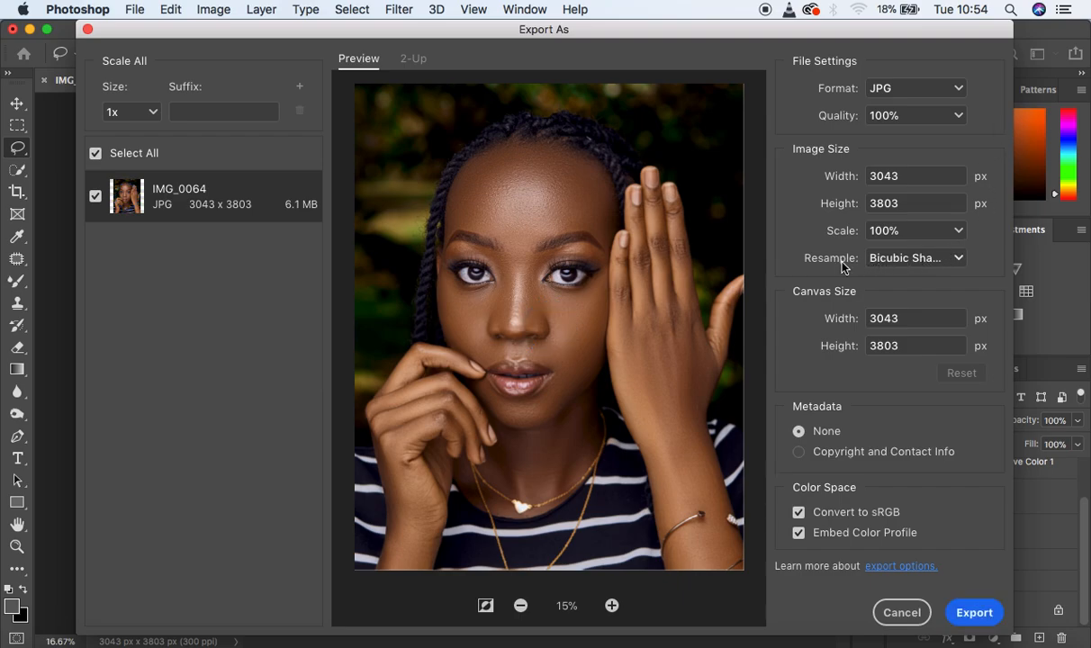
# Try Bicubic Automatic resampling for the export and return the option to Bicubic Sharper
pyautogui.click(878, 259)
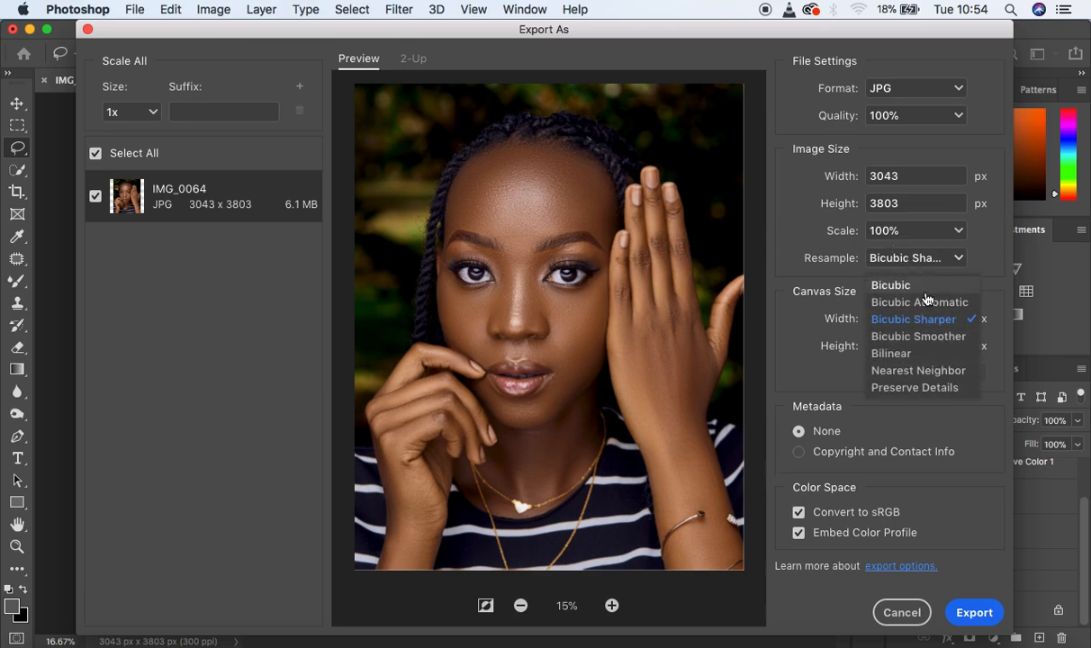
pyautogui.click(930, 305)
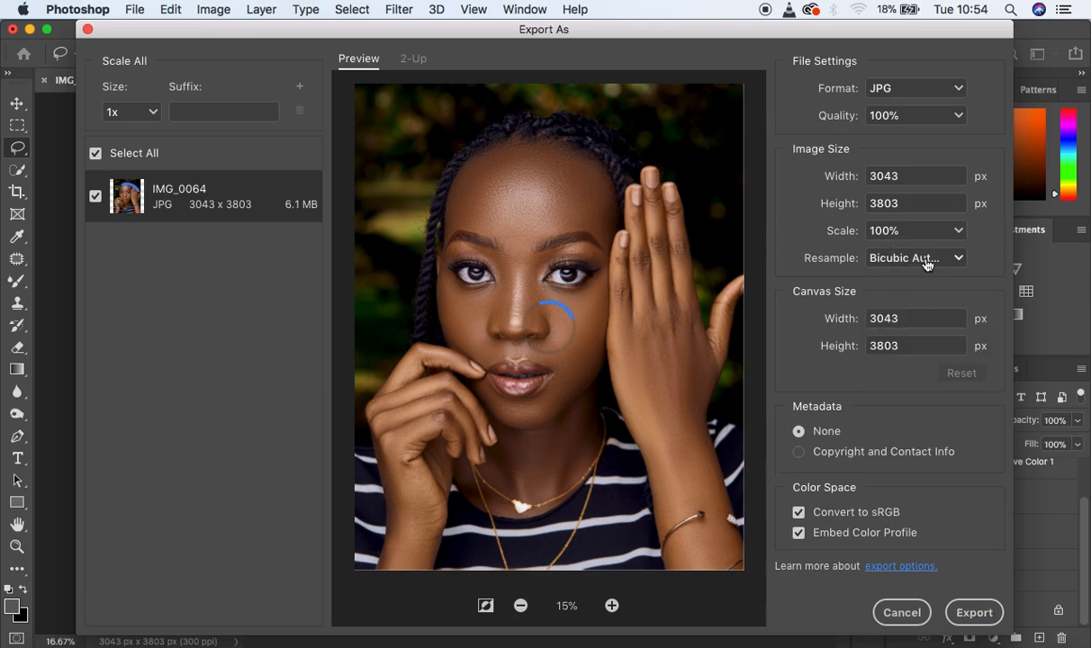
pyautogui.click(930, 263)
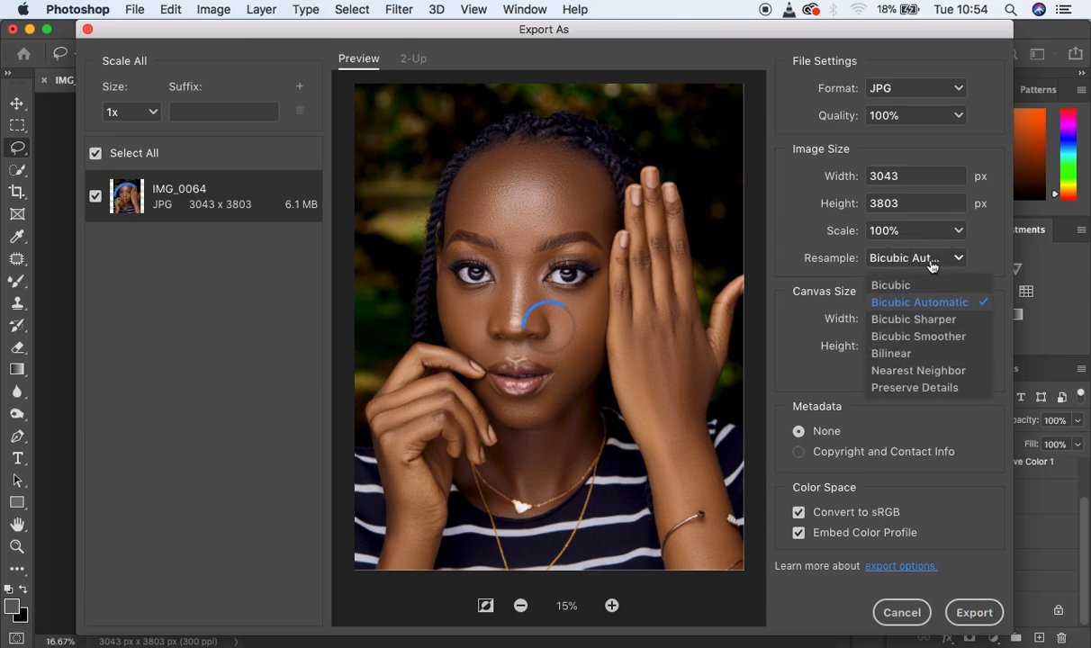
pyautogui.click(945, 321)
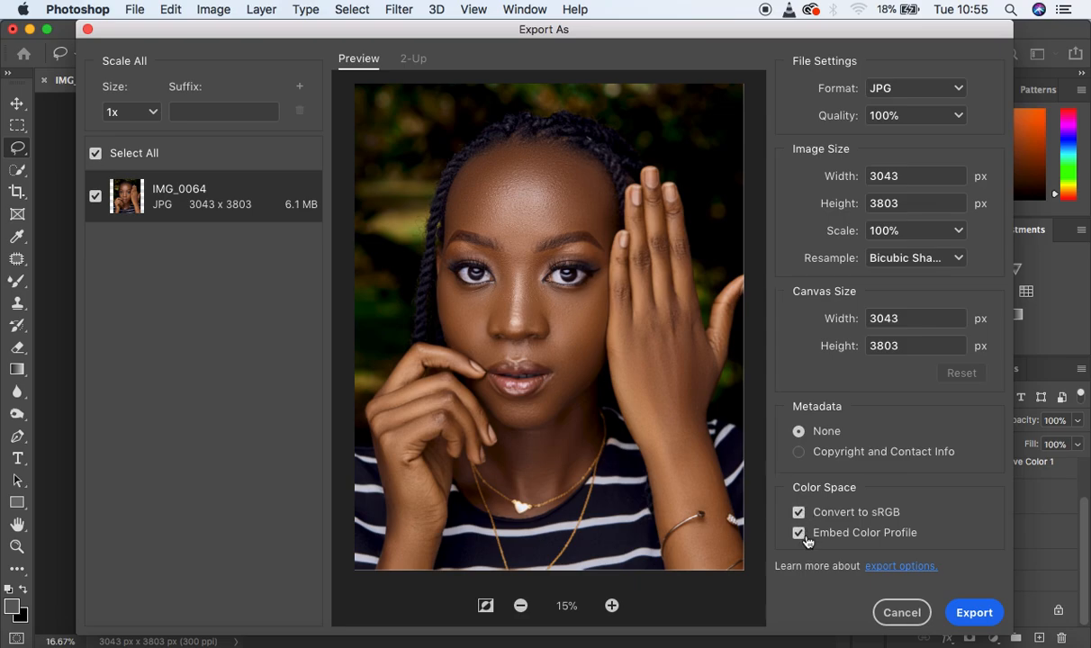
# Export the portrait to the Desktop as ronnix.jpg
pyautogui.click(965, 609)
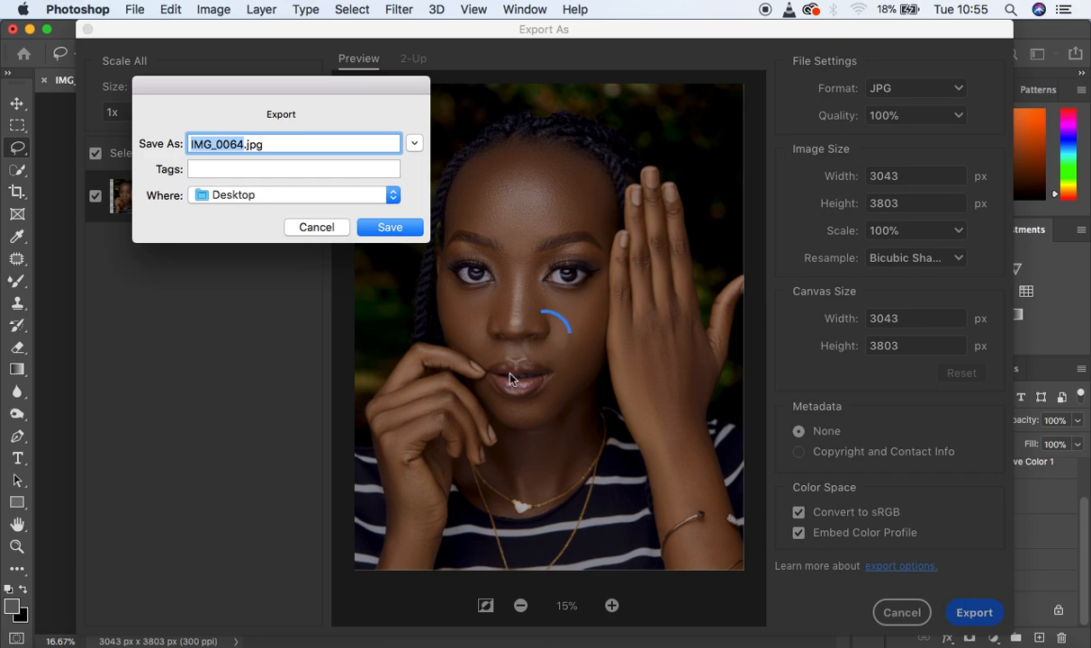
pyautogui.write('ronnix')
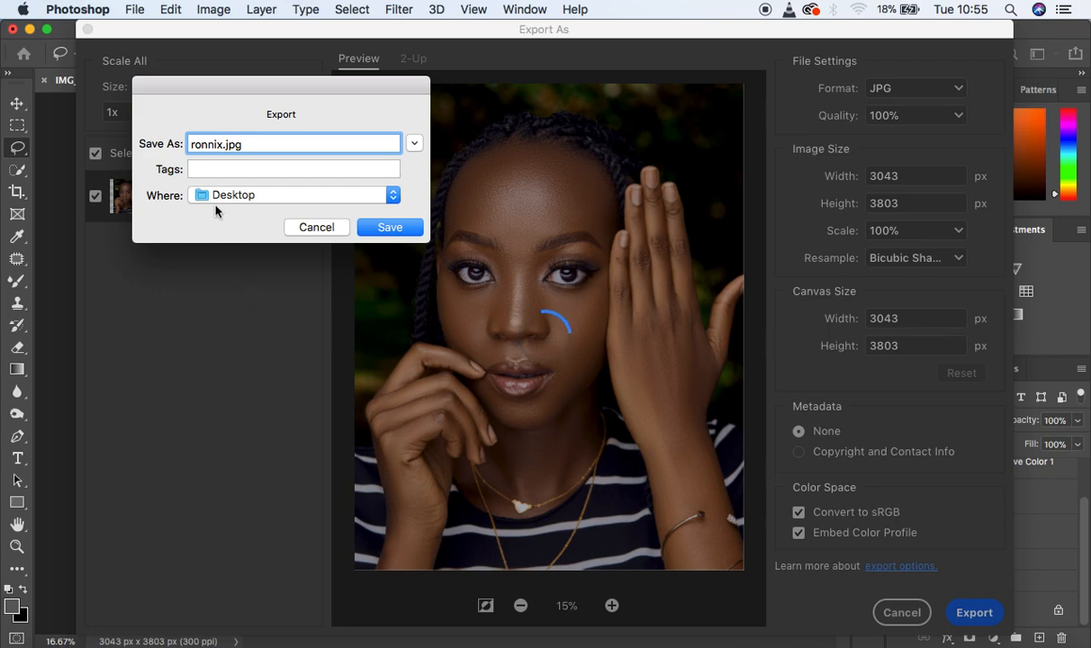
pyautogui.click(392, 196)
pyautogui.click(391, 195)
pyautogui.click(390, 227)
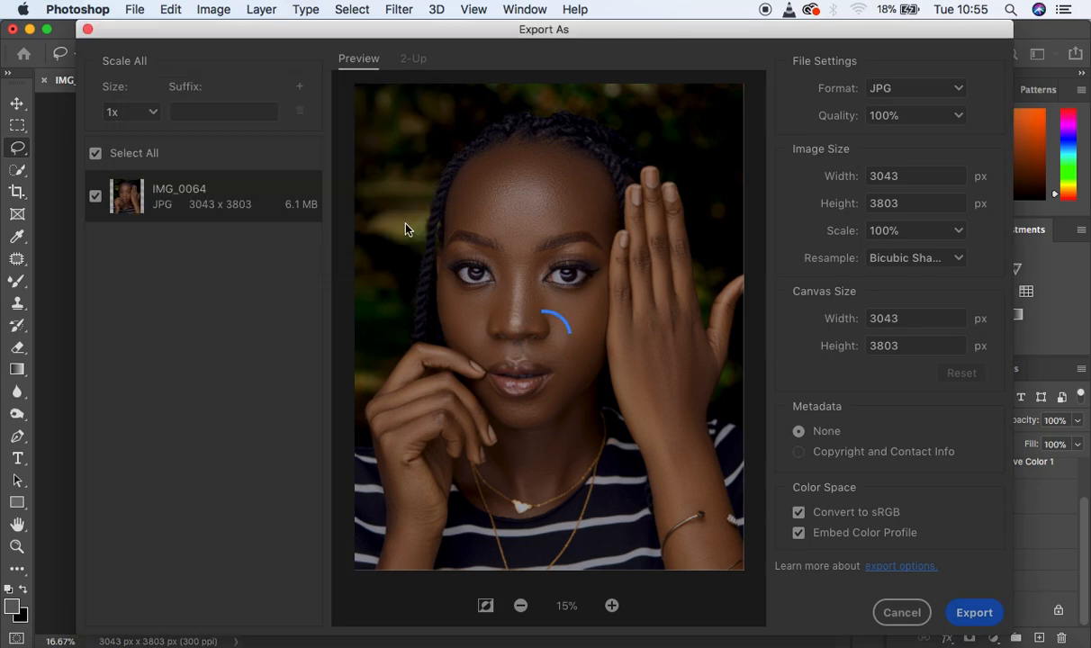